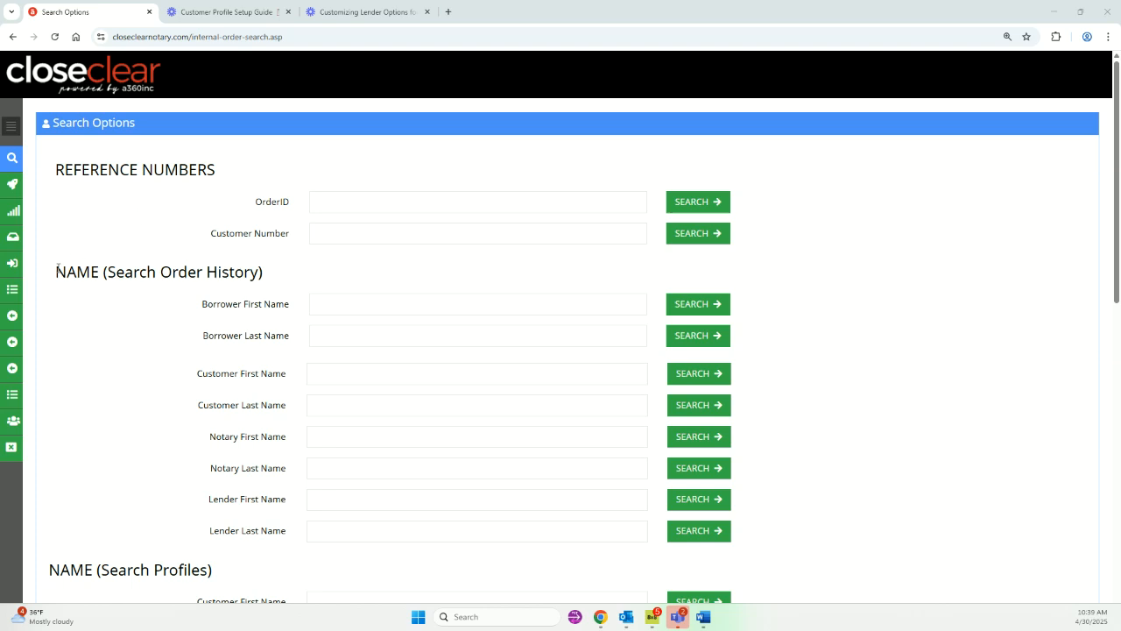
Go to the Notary Assigned orders inbox through the sidebar's Order Stage flyout.
{"action": "mouse_move", "coordinate": [12, 291]}
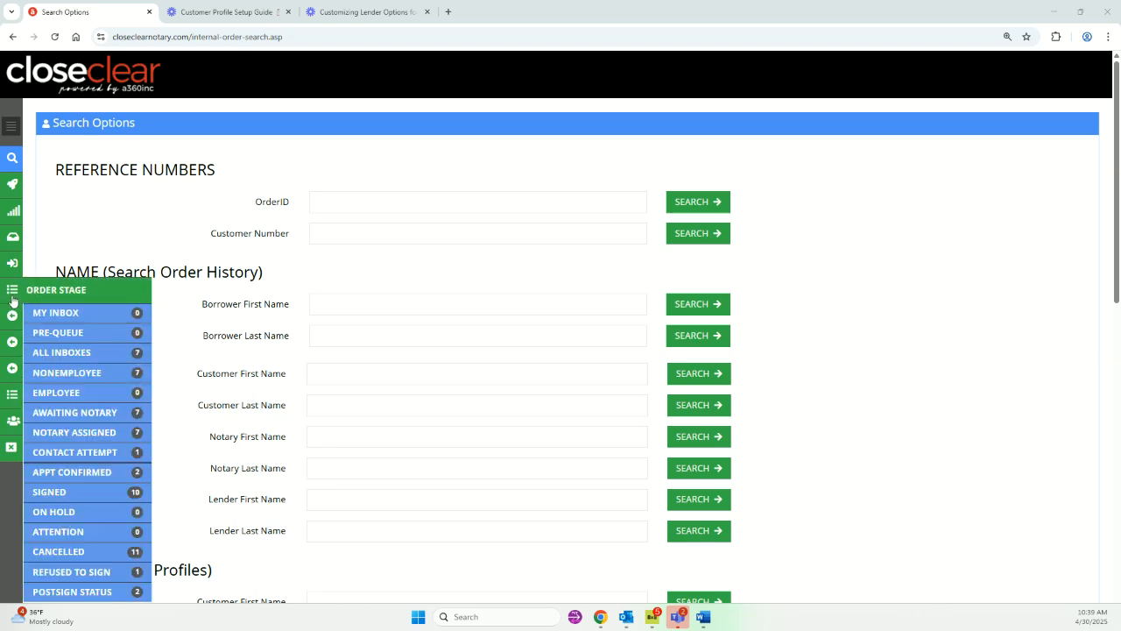
{"action": "left_click", "coordinate": [84, 435]}
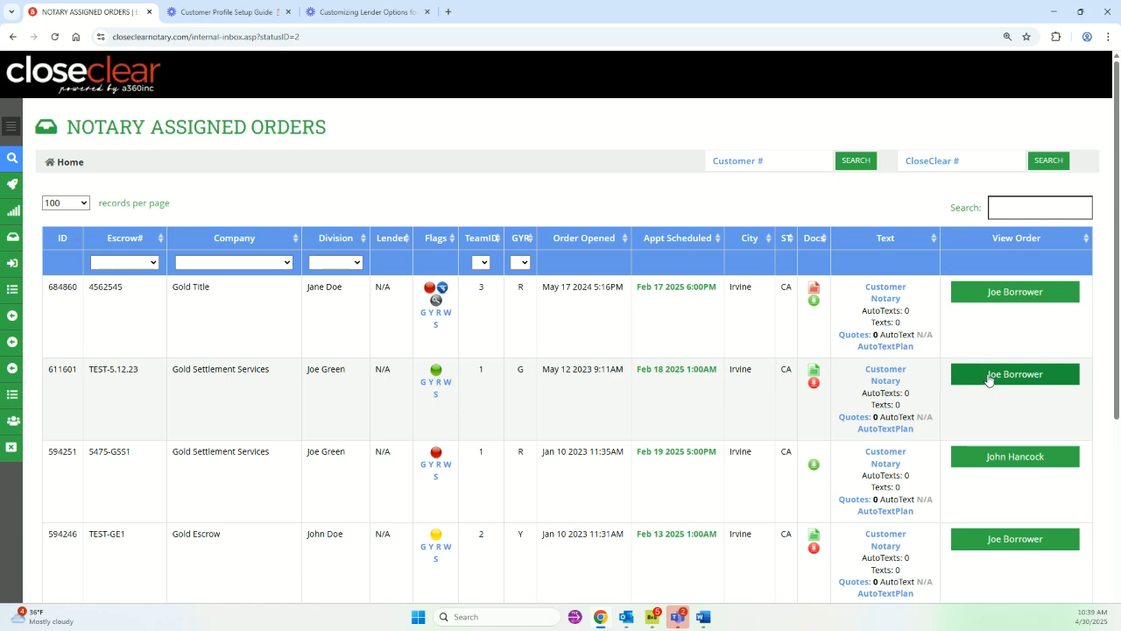
Open the second order, a Loan Modification signing for Gold Settlement Services.
{"action": "left_click", "coordinate": [988, 376]}
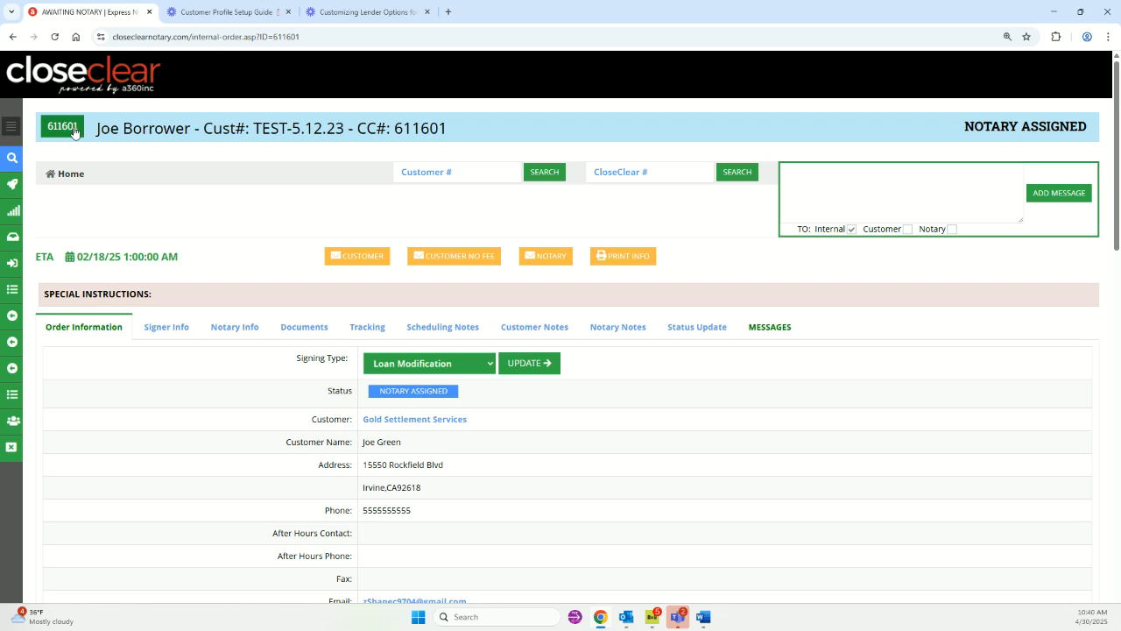
{"action": "left_click_drag", "start_coordinate": [98, 130], "coordinate": [462, 135]}
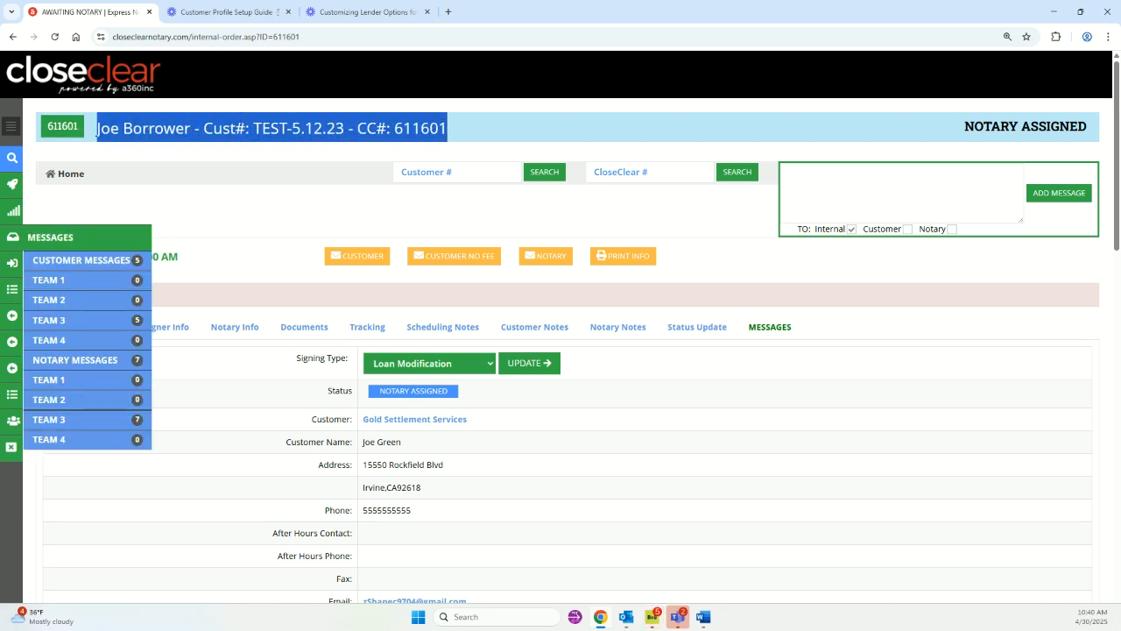
{"action": "left_click", "coordinate": [97, 133]}
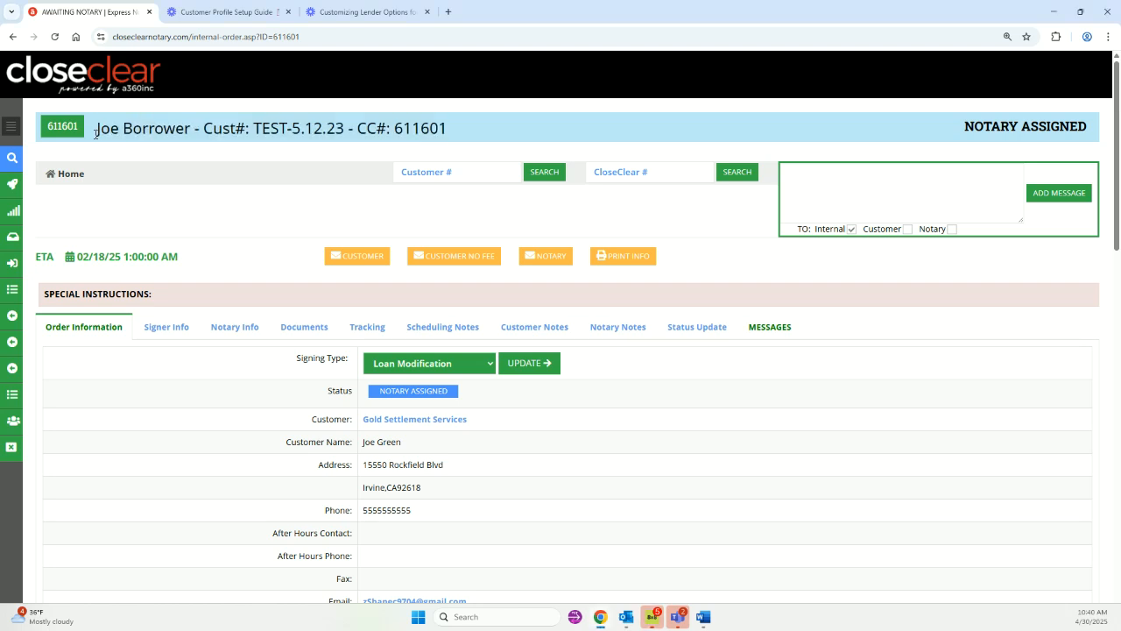
{"action": "left_click_drag", "start_coordinate": [96, 130], "coordinate": [464, 134]}
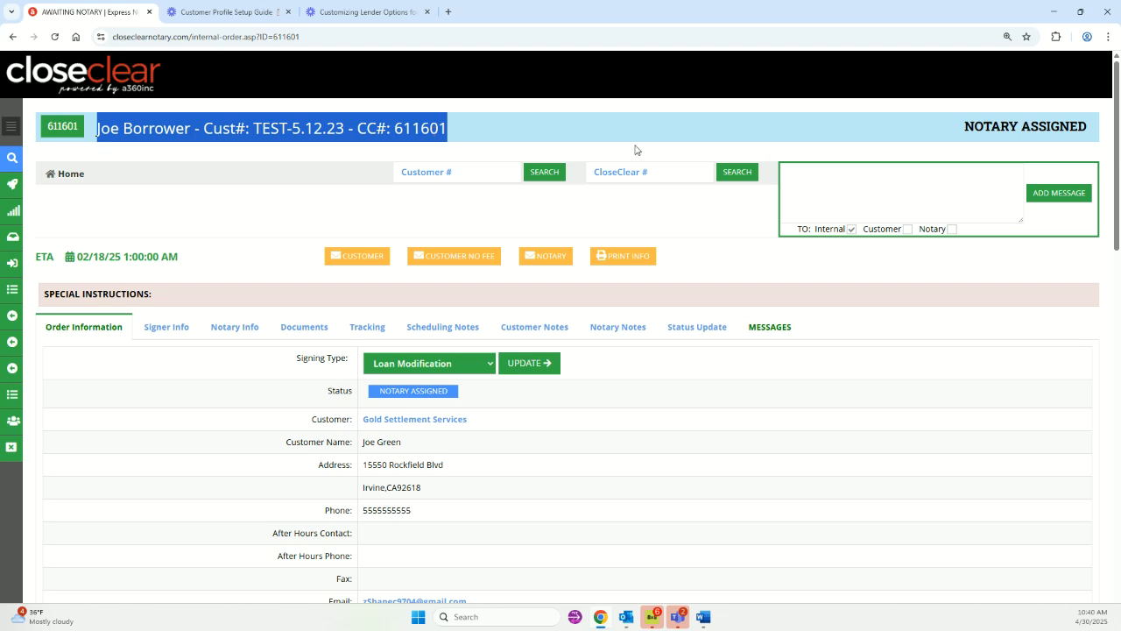
{"action": "left_click", "coordinate": [931, 132]}
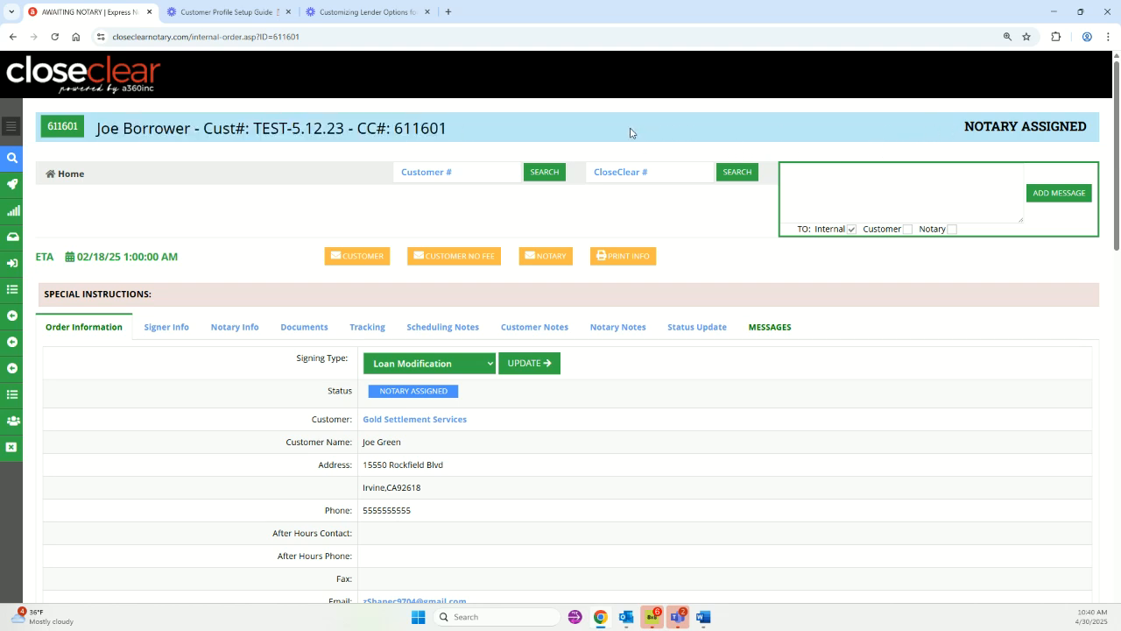
{"action": "left_click_drag", "start_coordinate": [958, 127], "coordinate": [1087, 124]}
{"action": "left_click", "coordinate": [250, 212]}
{"action": "left_click_drag", "start_coordinate": [37, 252], "coordinate": [204, 265]}
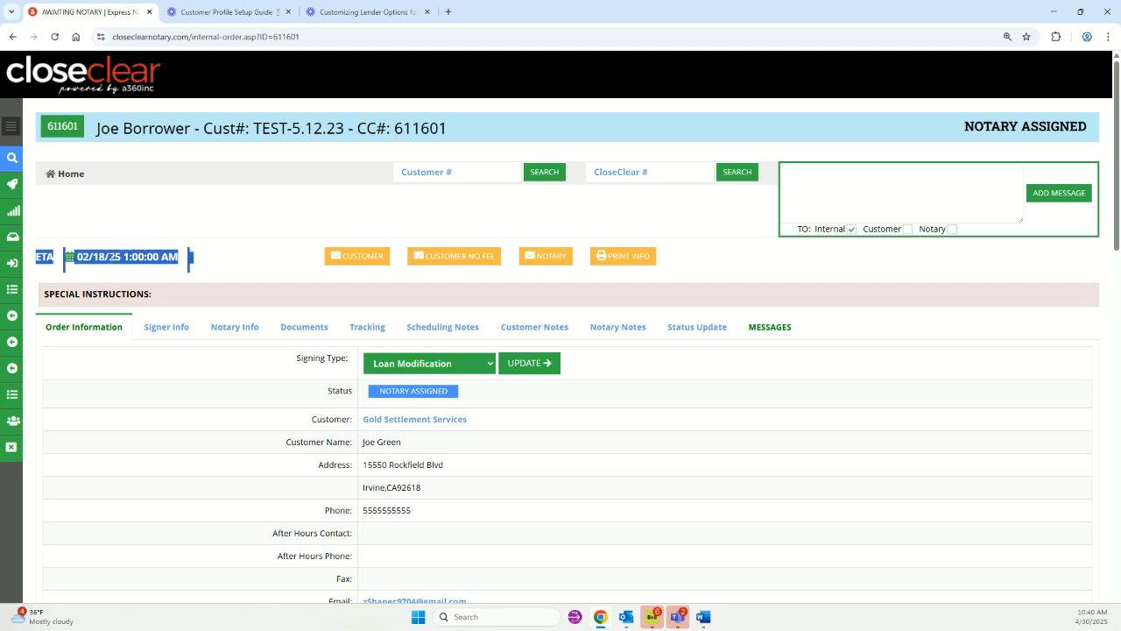
{"action": "left_click", "coordinate": [246, 271]}
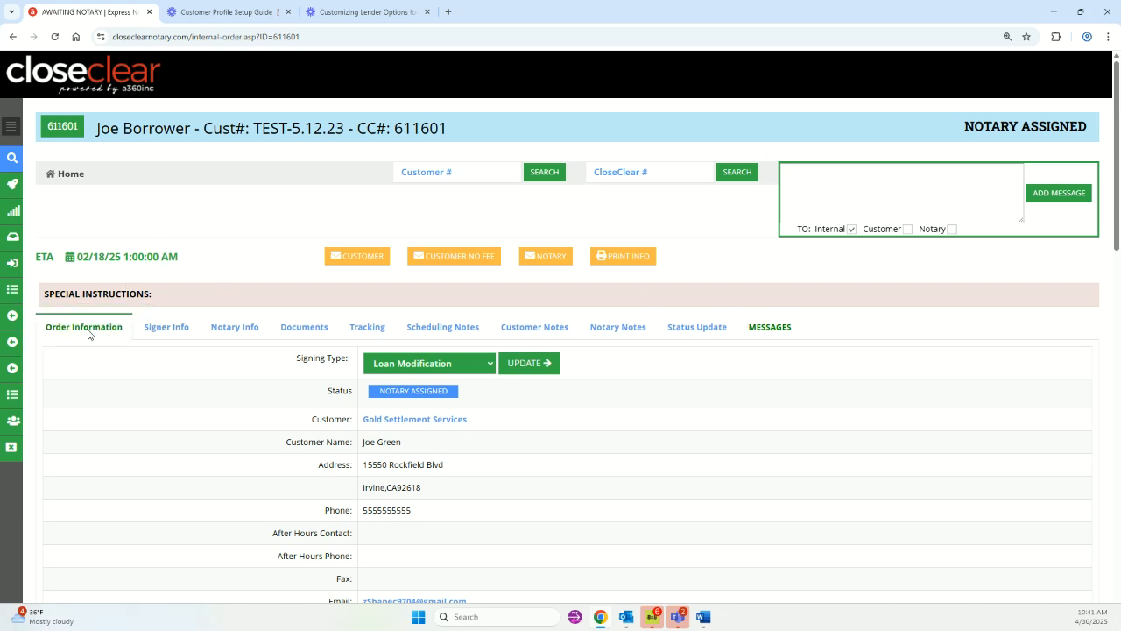
{"action": "scroll", "coordinate": [90, 325], "scroll_direction": "down", "scroll_amount": 2}
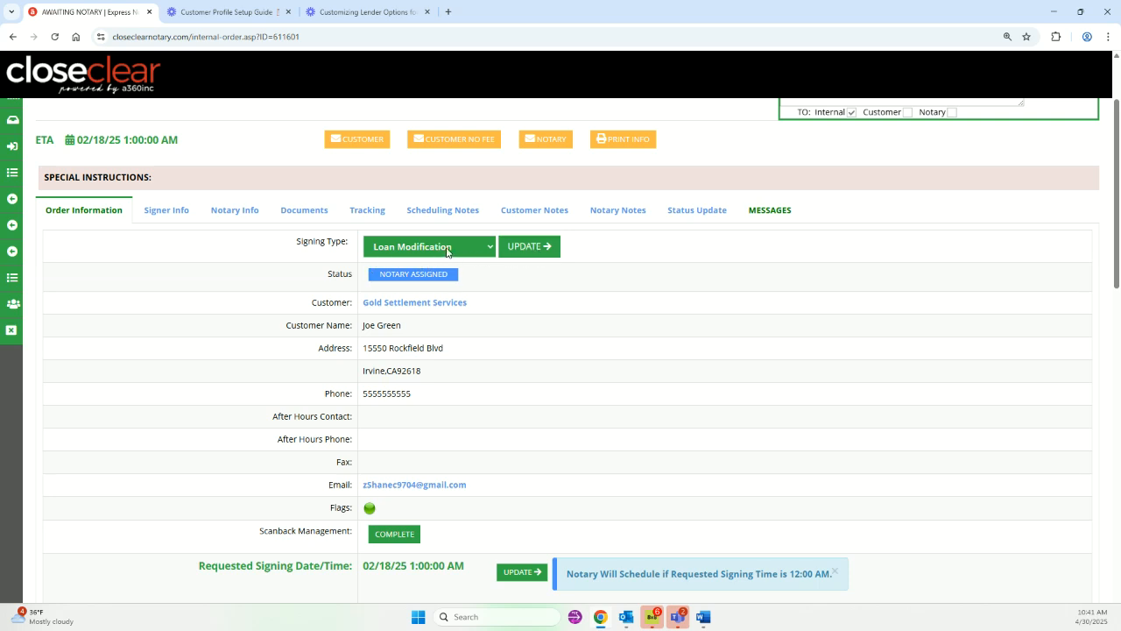
{"action": "double_click", "coordinate": [333, 275]}
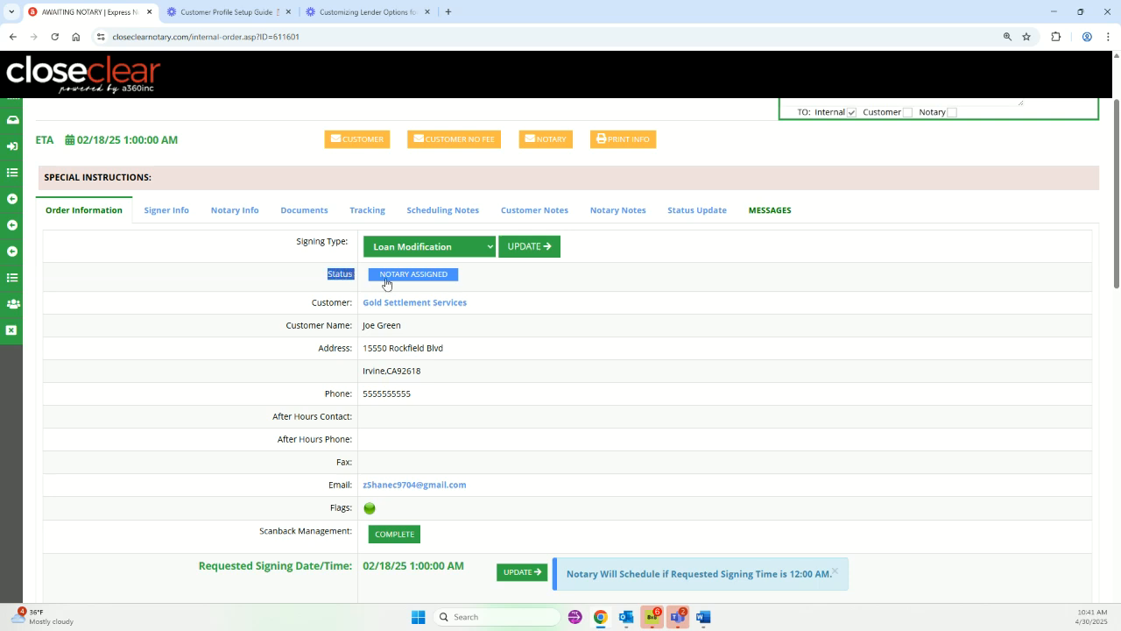
{"action": "scroll", "coordinate": [487, 308], "scroll_direction": "down", "scroll_amount": 1}
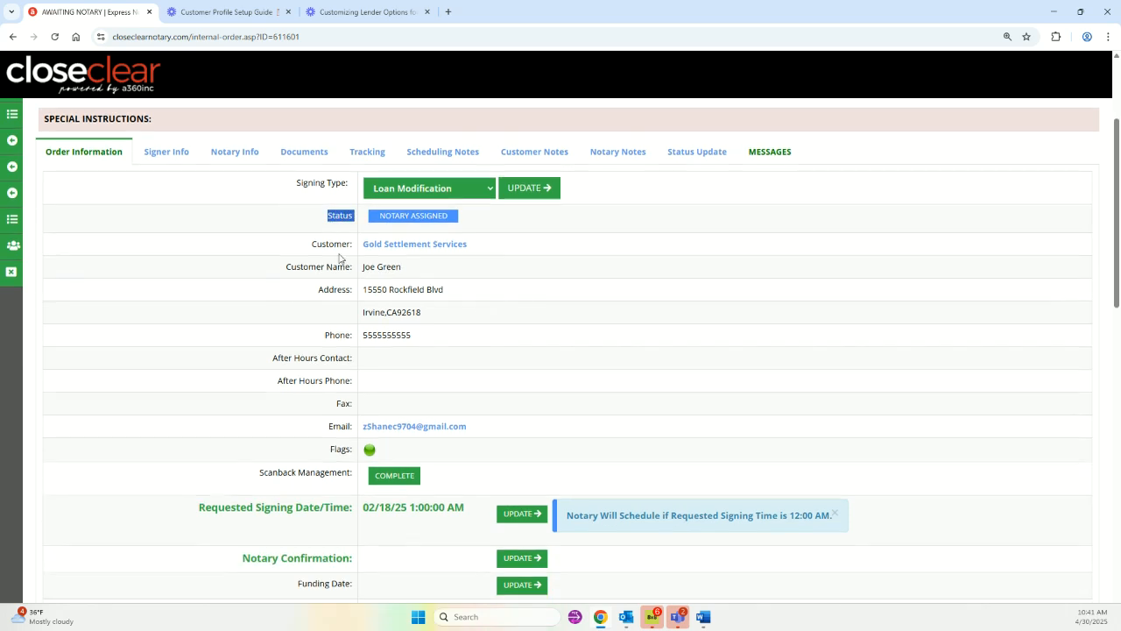
{"action": "scroll", "coordinate": [370, 337], "scroll_direction": "down", "scroll_amount": 1}
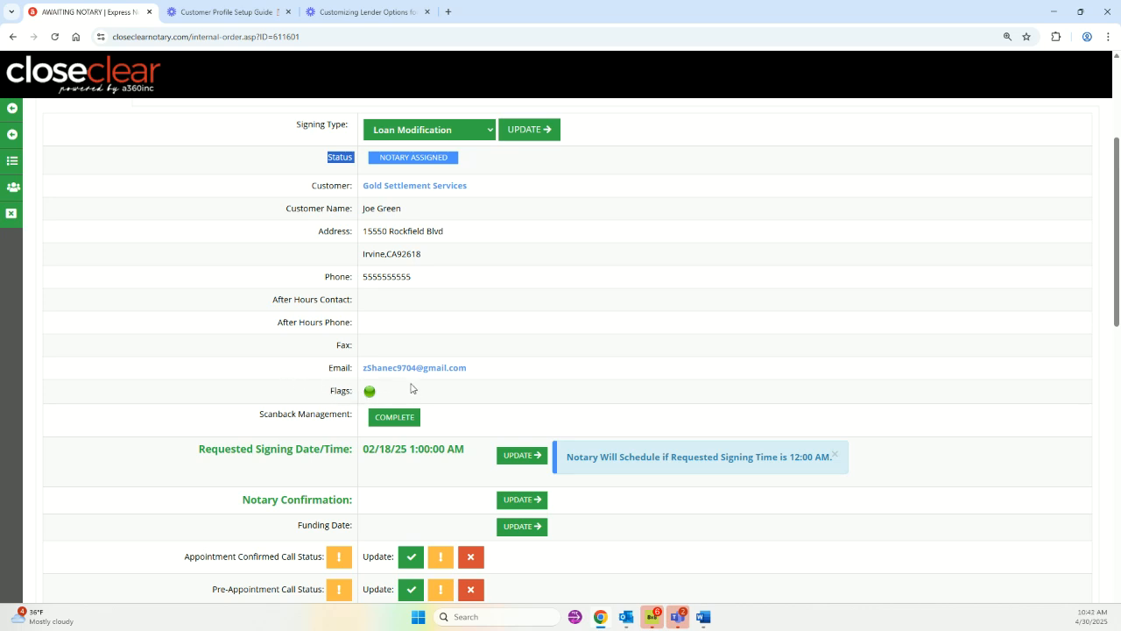
{"action": "scroll", "coordinate": [350, 368], "scroll_direction": "down", "scroll_amount": 2}
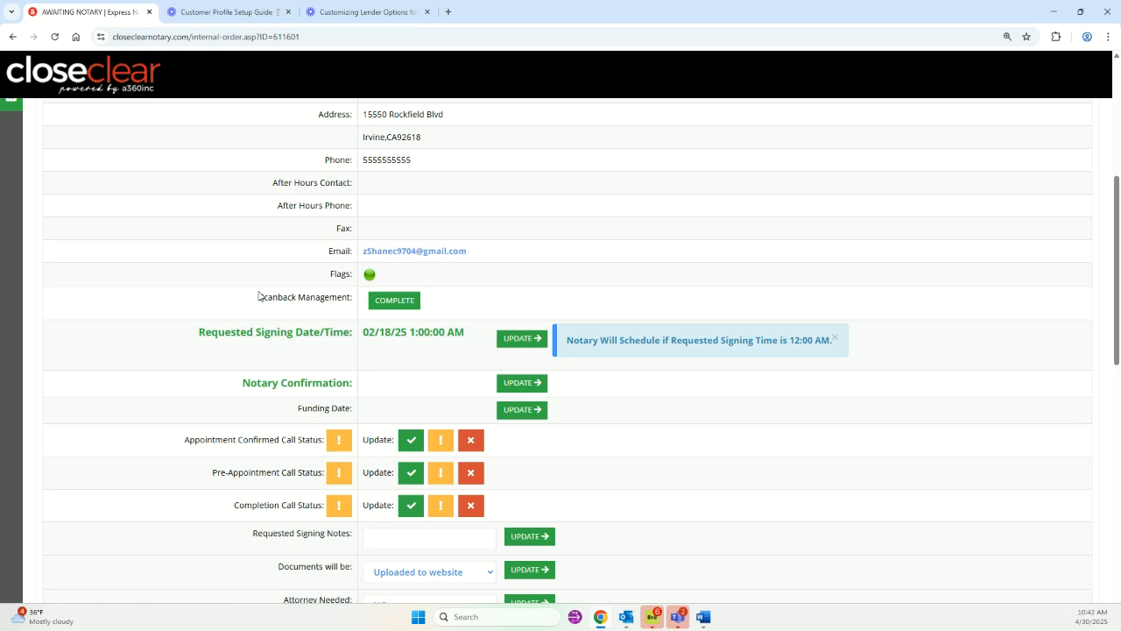
Toggle Scanback Management from Complete to Active, then check the pending call statuses.
{"action": "left_click", "coordinate": [379, 309]}
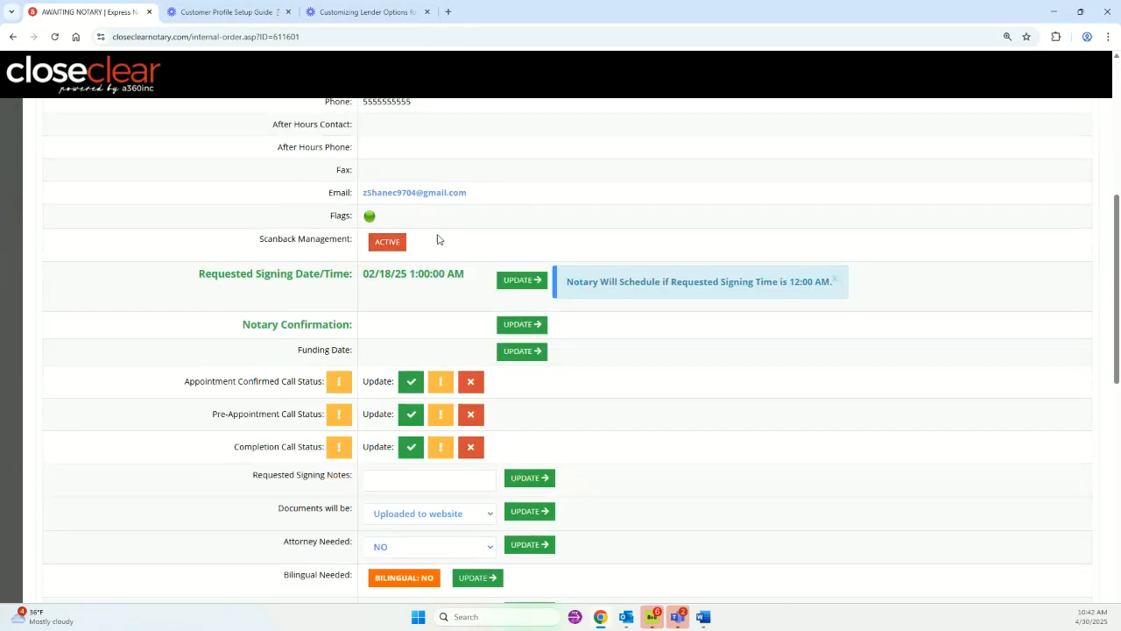
{"action": "scroll", "coordinate": [557, 233], "scroll_direction": "up", "scroll_amount": 4}
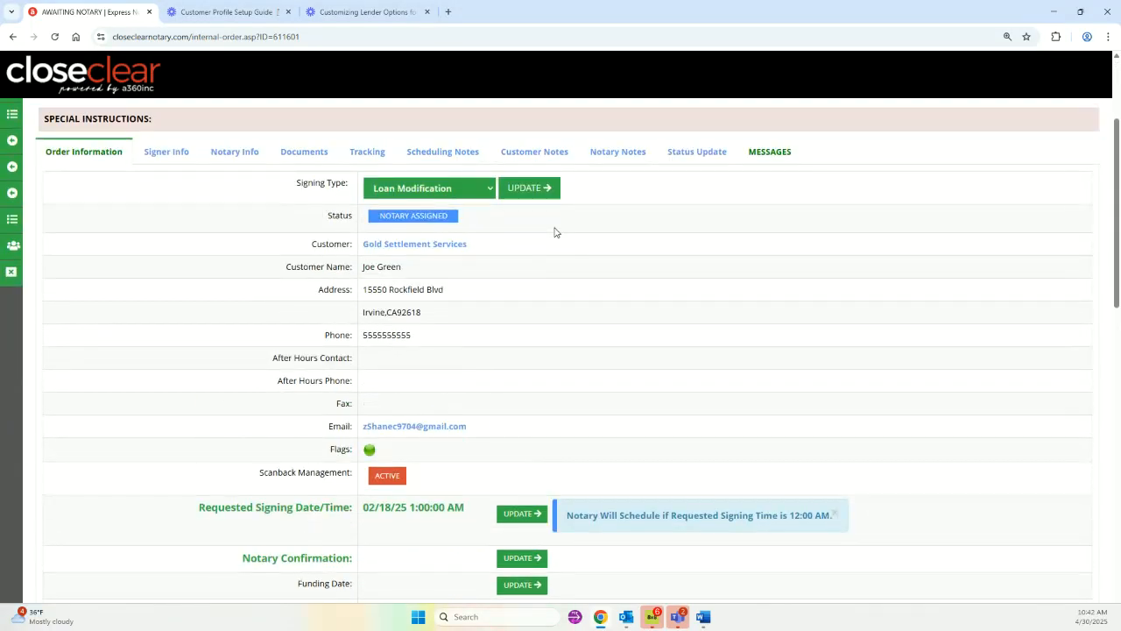
{"action": "scroll", "coordinate": [556, 233], "scroll_direction": "down", "scroll_amount": 3}
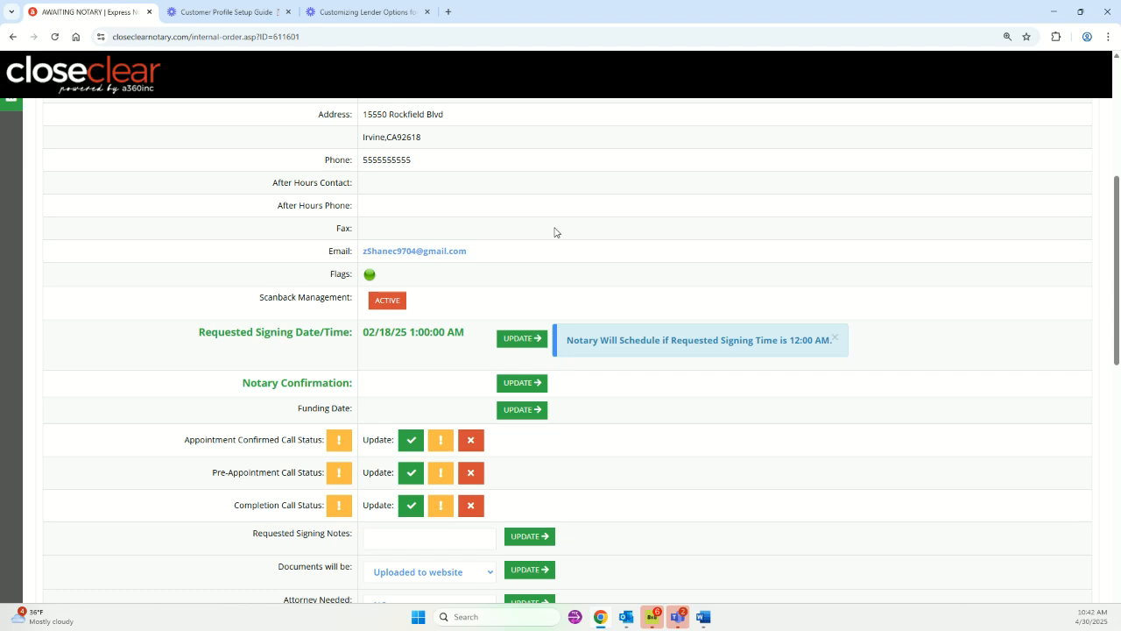
{"action": "scroll", "coordinate": [555, 232], "scroll_direction": "up", "scroll_amount": 1}
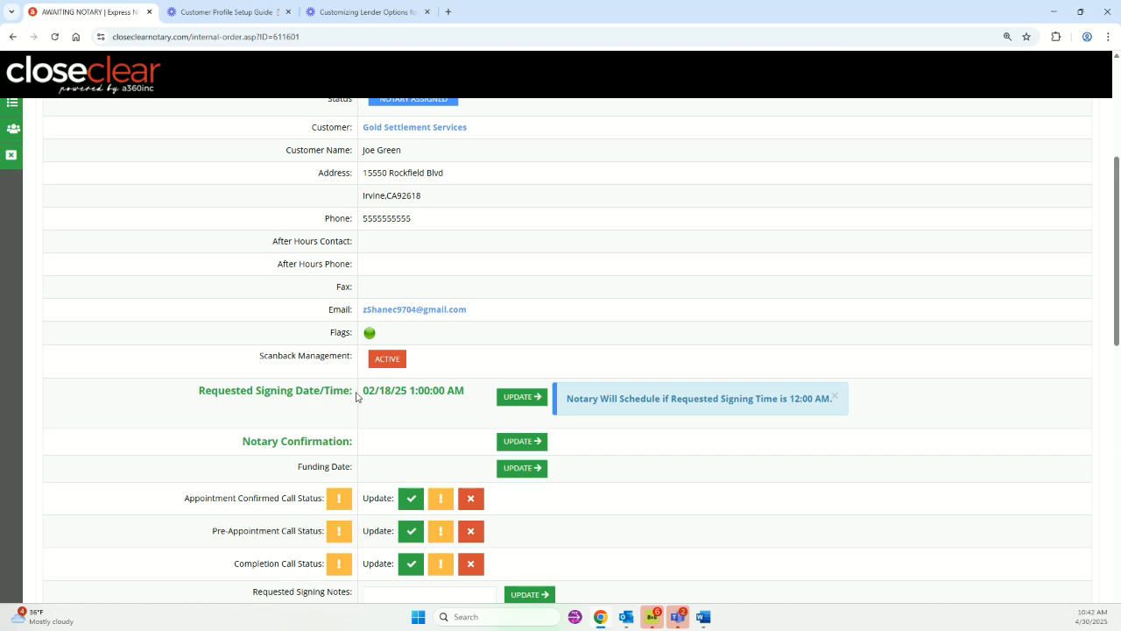
{"action": "scroll", "coordinate": [473, 396], "scroll_direction": "down", "scroll_amount": 1}
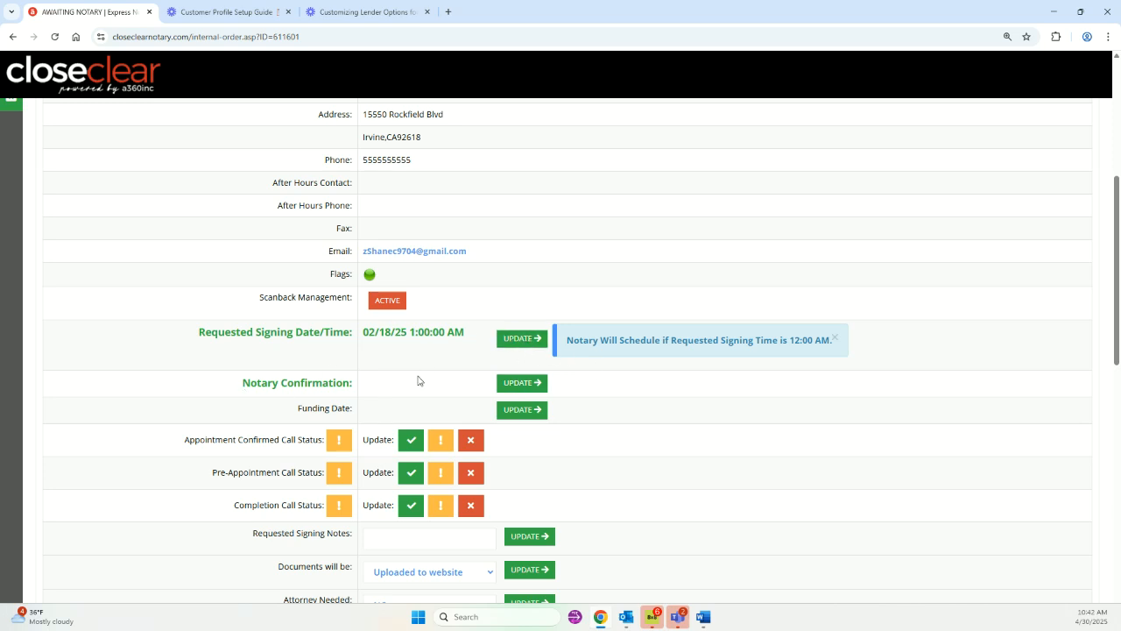
{"action": "scroll", "coordinate": [631, 387], "scroll_direction": "down", "scroll_amount": 1}
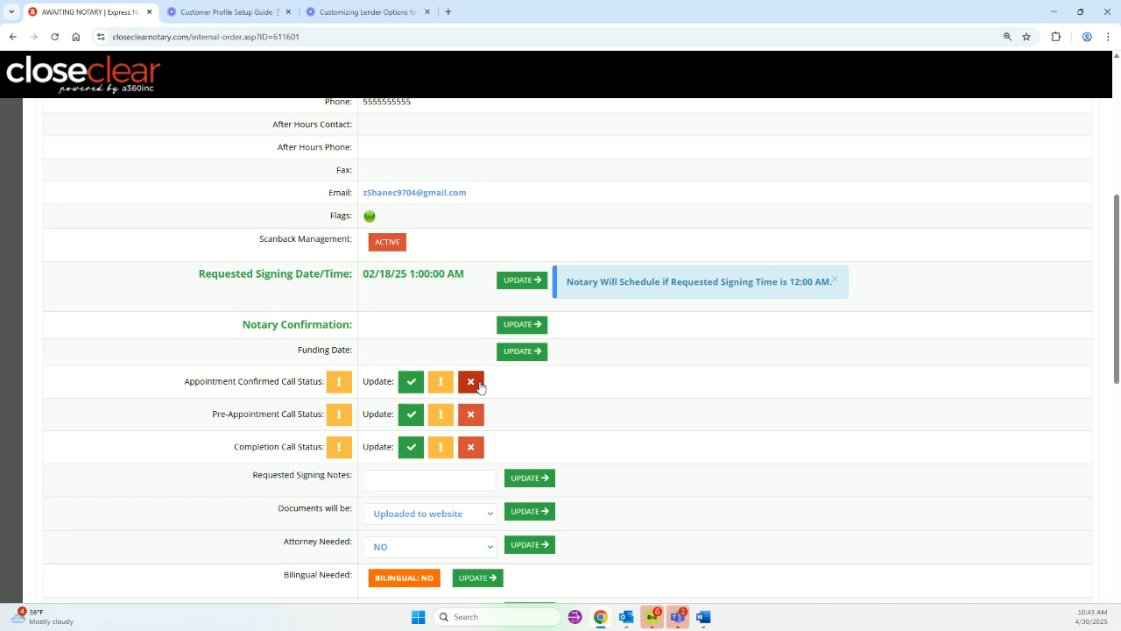
{"action": "left_click_drag", "start_coordinate": [212, 414], "coordinate": [322, 420]}
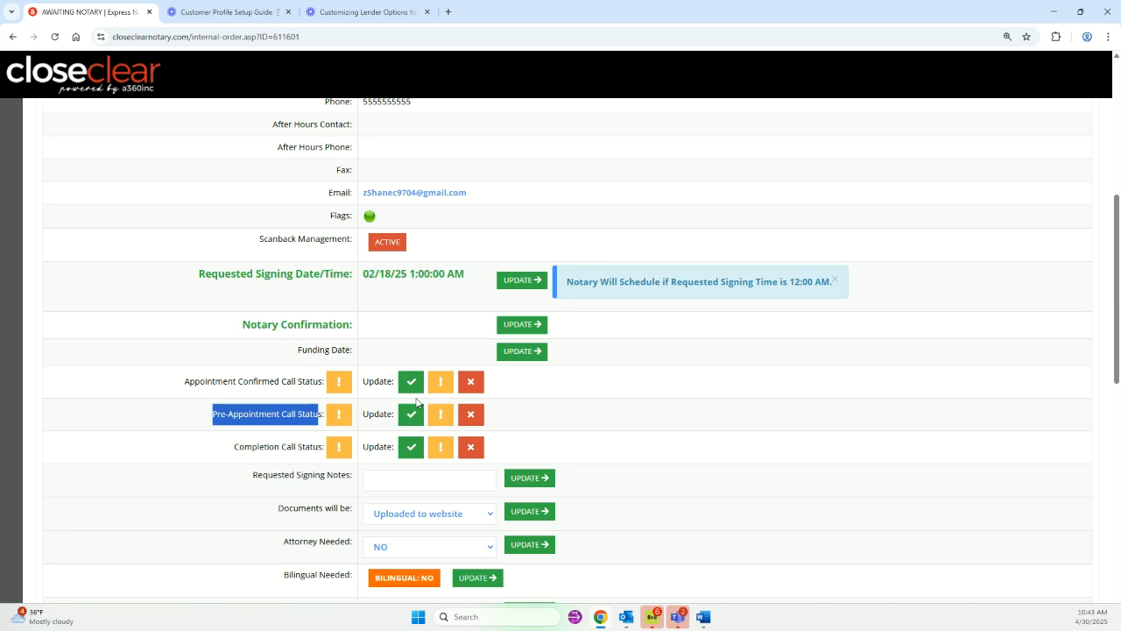
{"action": "left_click_drag", "start_coordinate": [235, 447], "coordinate": [310, 455]}
{"action": "left_click", "coordinate": [294, 451]}
{"action": "left_click_drag", "start_coordinate": [237, 447], "coordinate": [309, 445]}
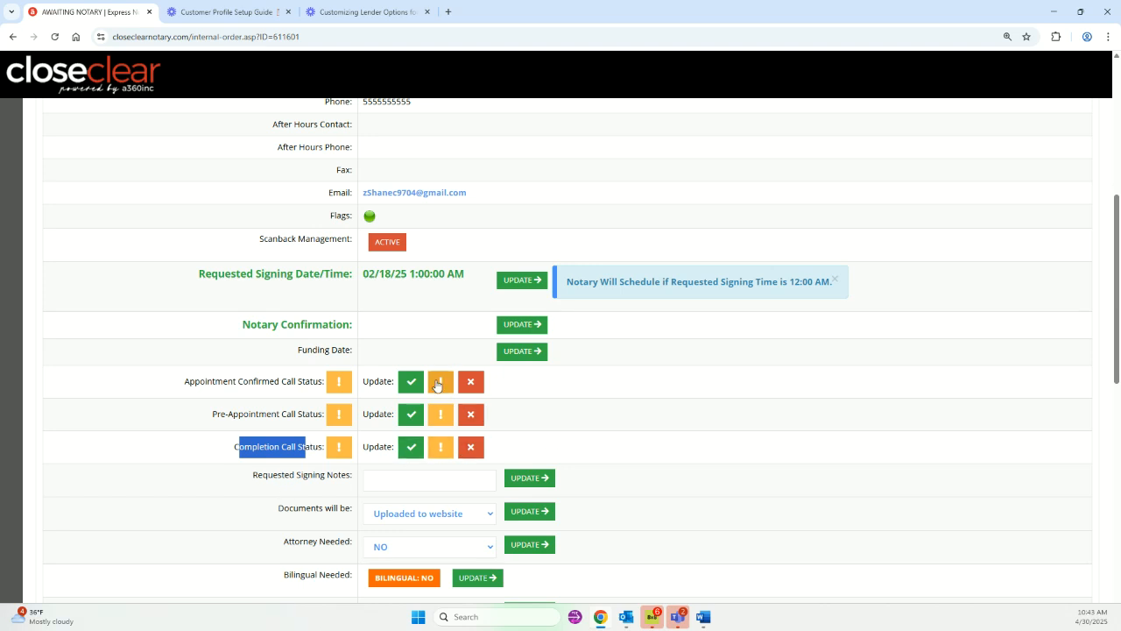
{"action": "scroll", "coordinate": [567, 439], "scroll_direction": "down", "scroll_amount": 1}
{"action": "left_click", "coordinate": [650, 389]}
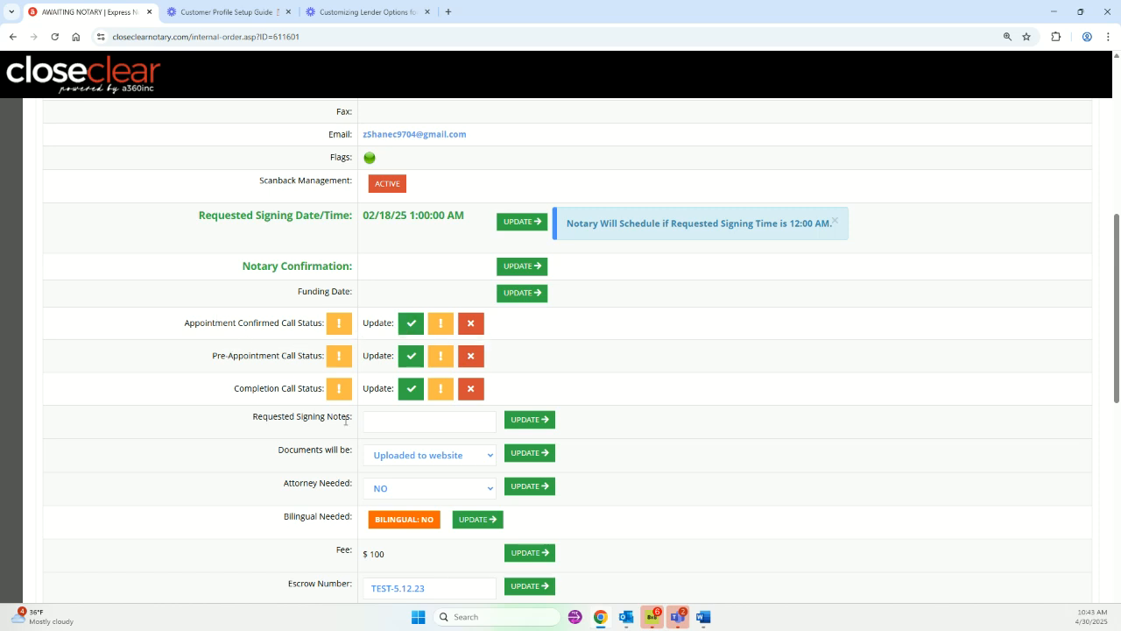
Enter 'between 10am-3pm' as the Requested Signing Notes and save it with UPDATE.
{"action": "left_click", "coordinate": [401, 419]}
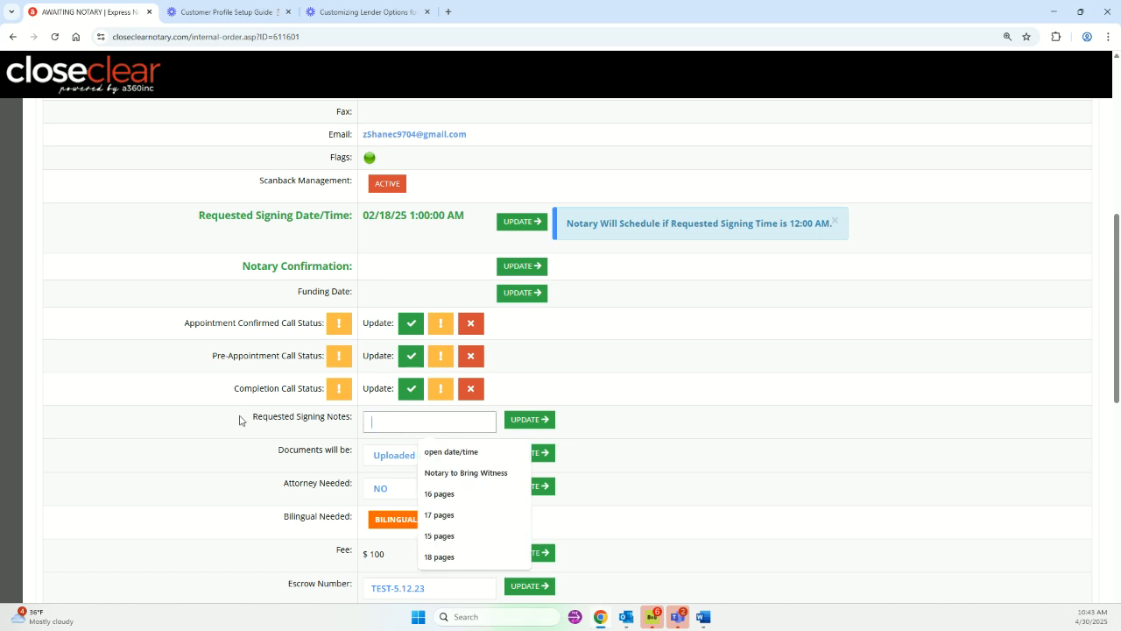
{"action": "left_click", "coordinate": [381, 430]}
{"action": "left_click", "coordinate": [254, 407]}
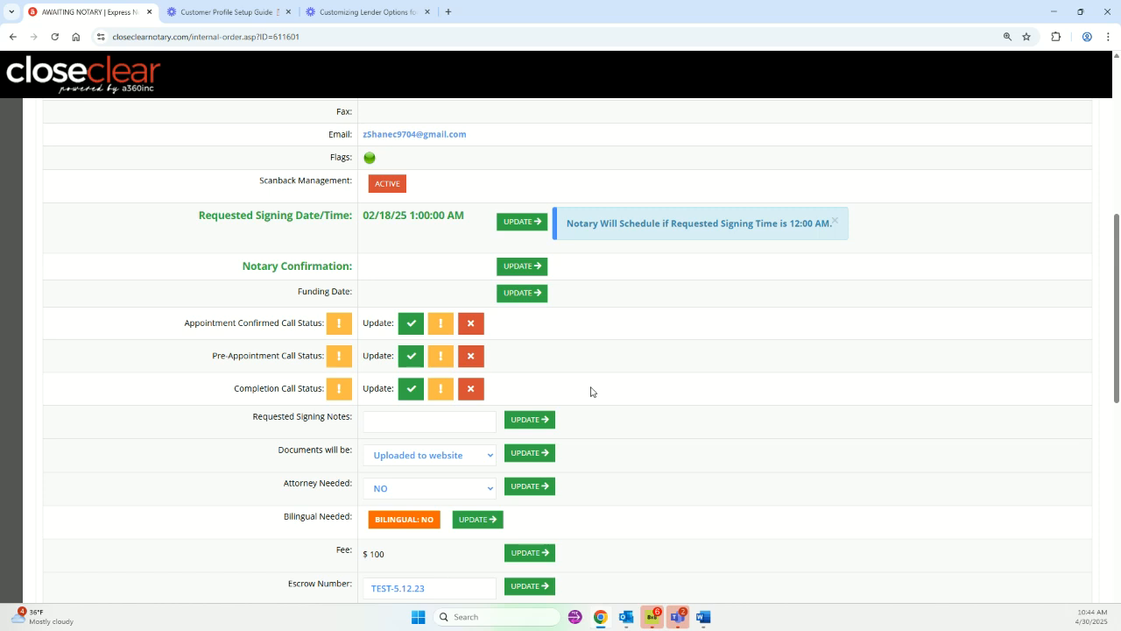
{"action": "left_click", "coordinate": [371, 422]}
{"action": "left_click", "coordinate": [373, 419]}
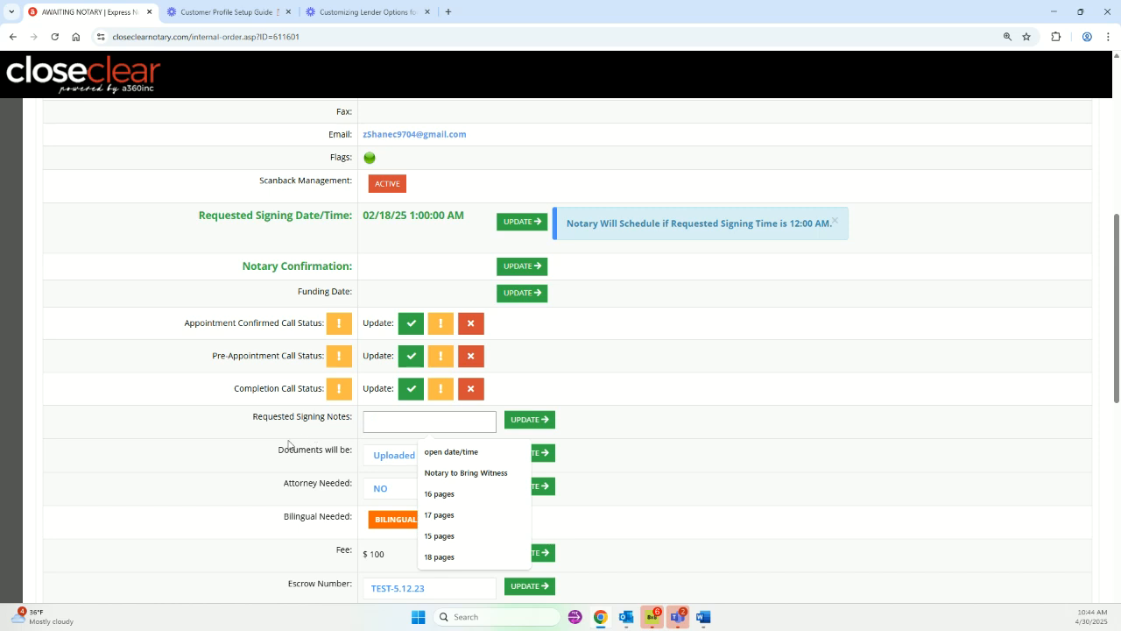
{"action": "left_click", "coordinate": [400, 422]}
{"action": "type", "text": "bet"}
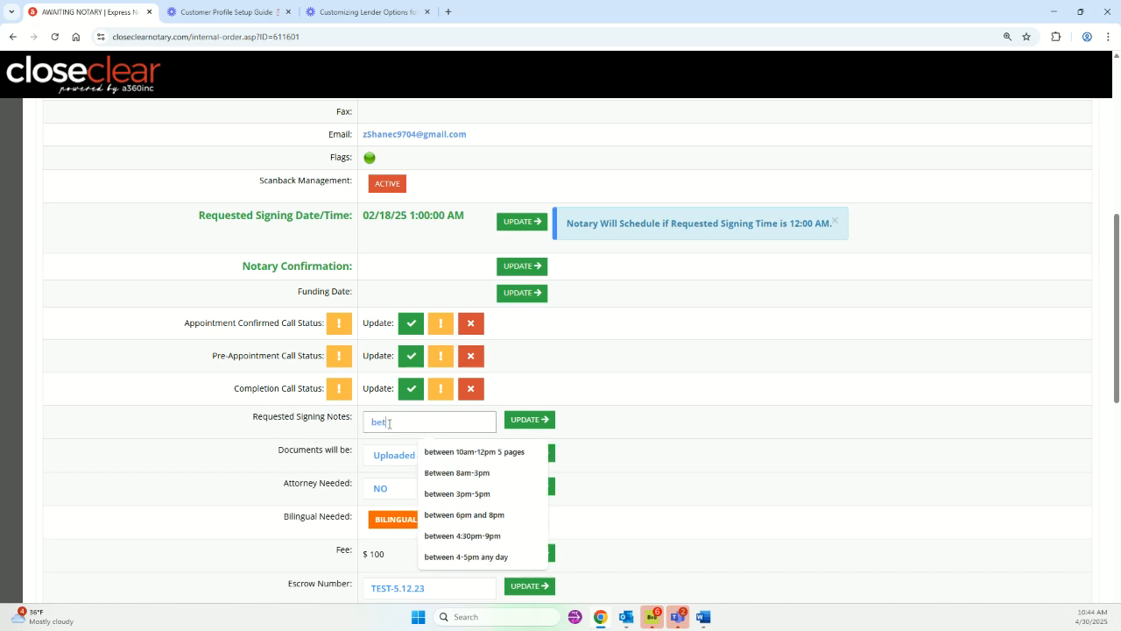
{"action": "type", "text": "ween 10m-1p"}
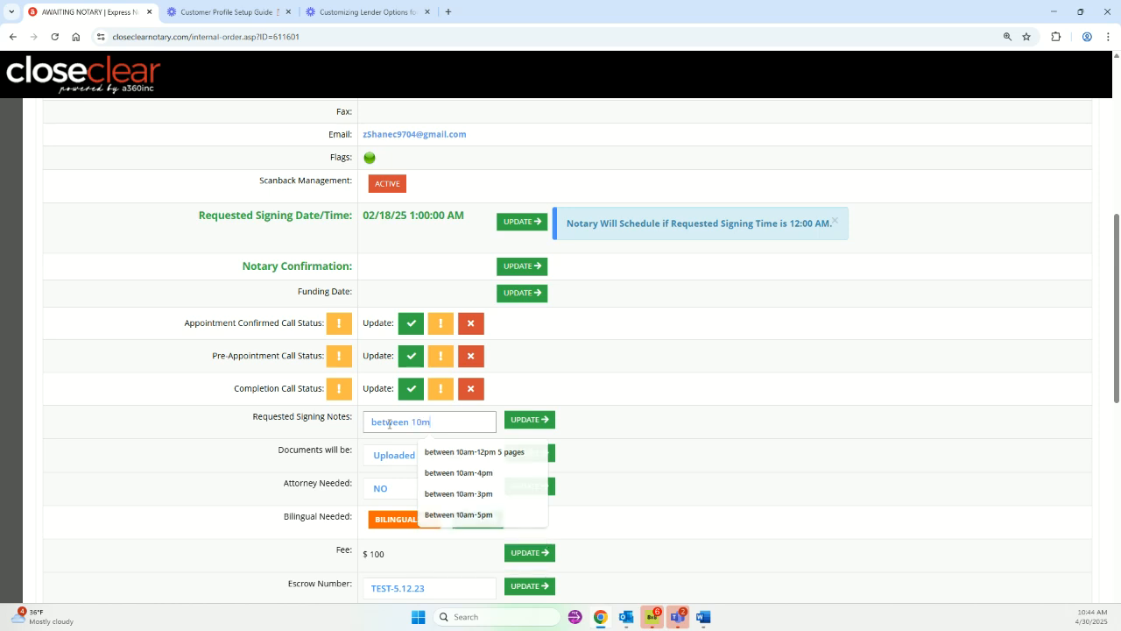
{"action": "key", "text": "BackSpace"}
{"action": "key", "text": "BackSpace"}
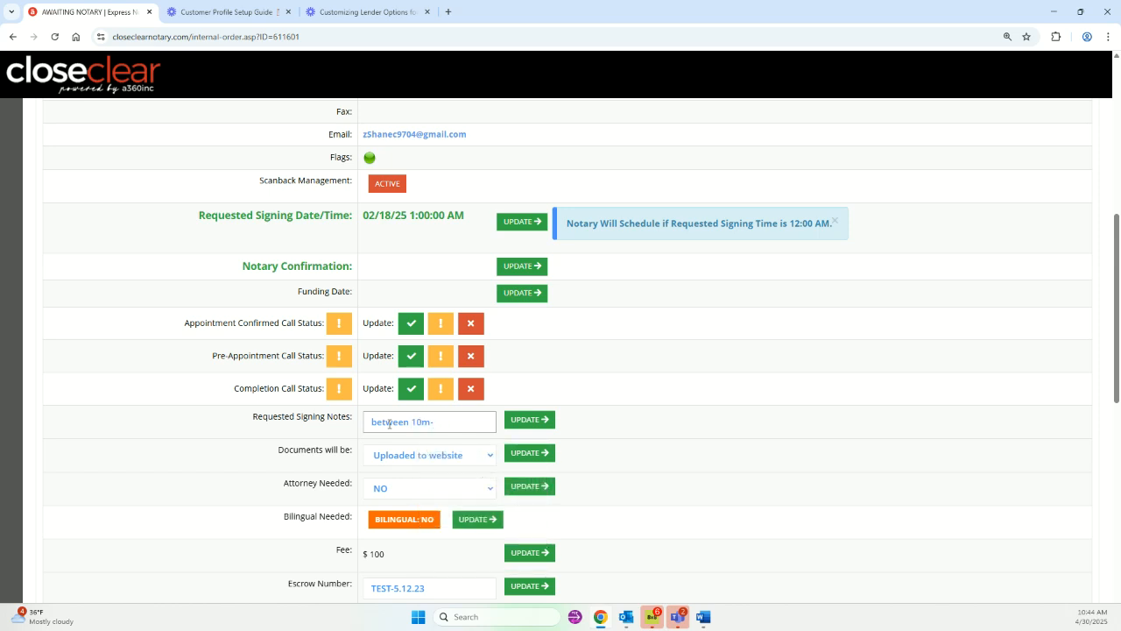
{"action": "key", "text": "BackSpace"}
{"action": "type", "text": "am-"}
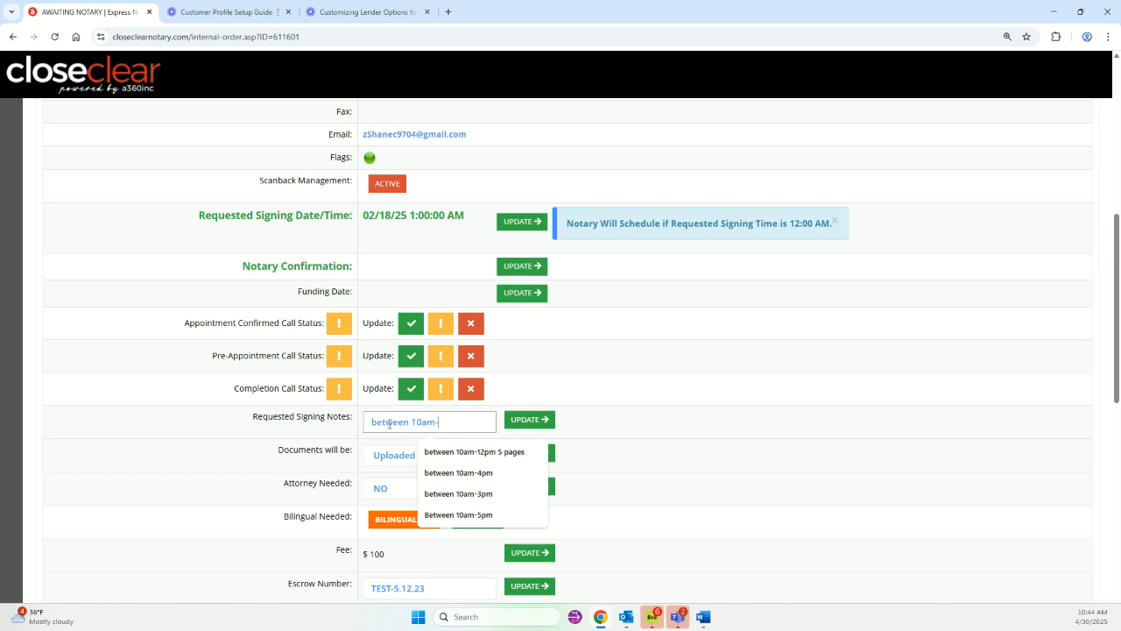
{"action": "type", "text": "3pm"}
{"action": "left_click", "coordinate": [641, 416]}
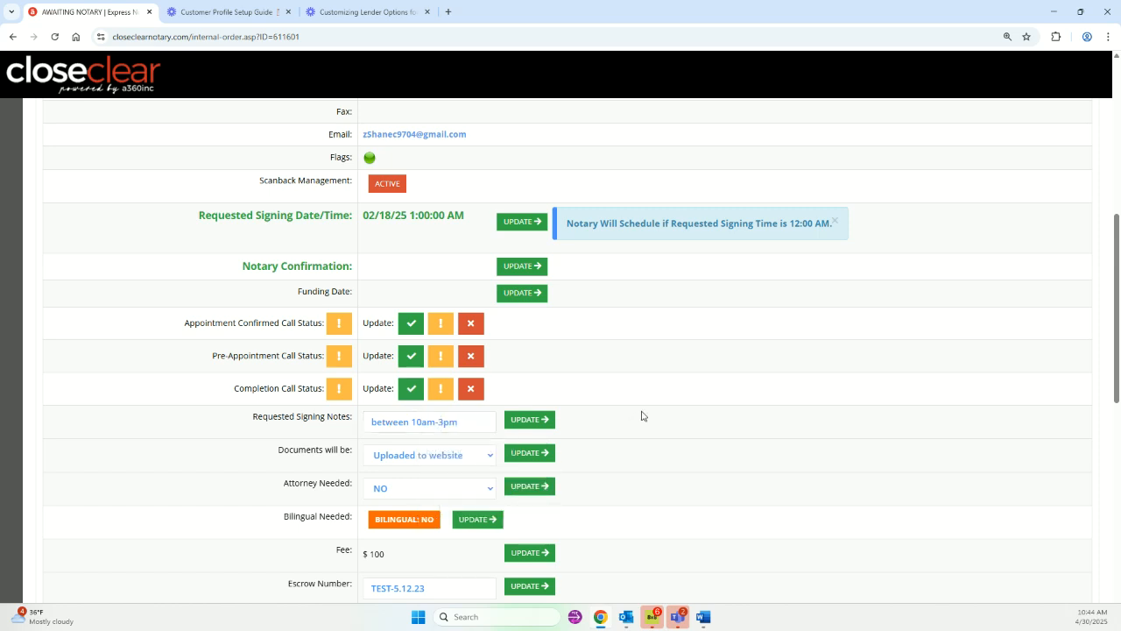
{"action": "left_click", "coordinate": [544, 420]}
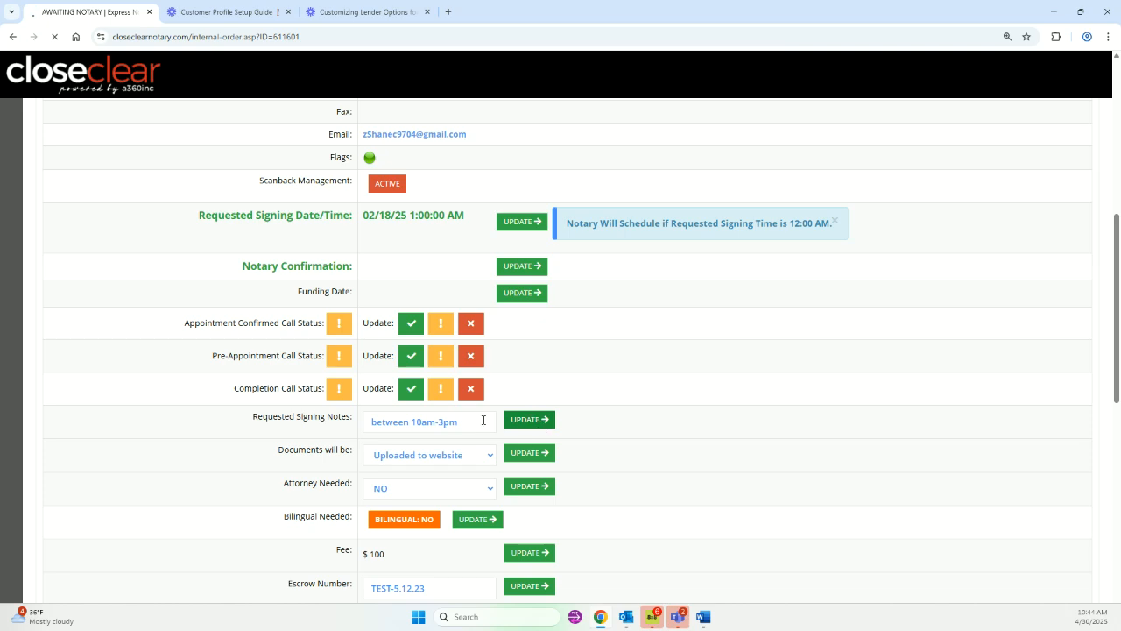
{"action": "scroll", "coordinate": [330, 348], "scroll_direction": "down", "scroll_amount": 5}
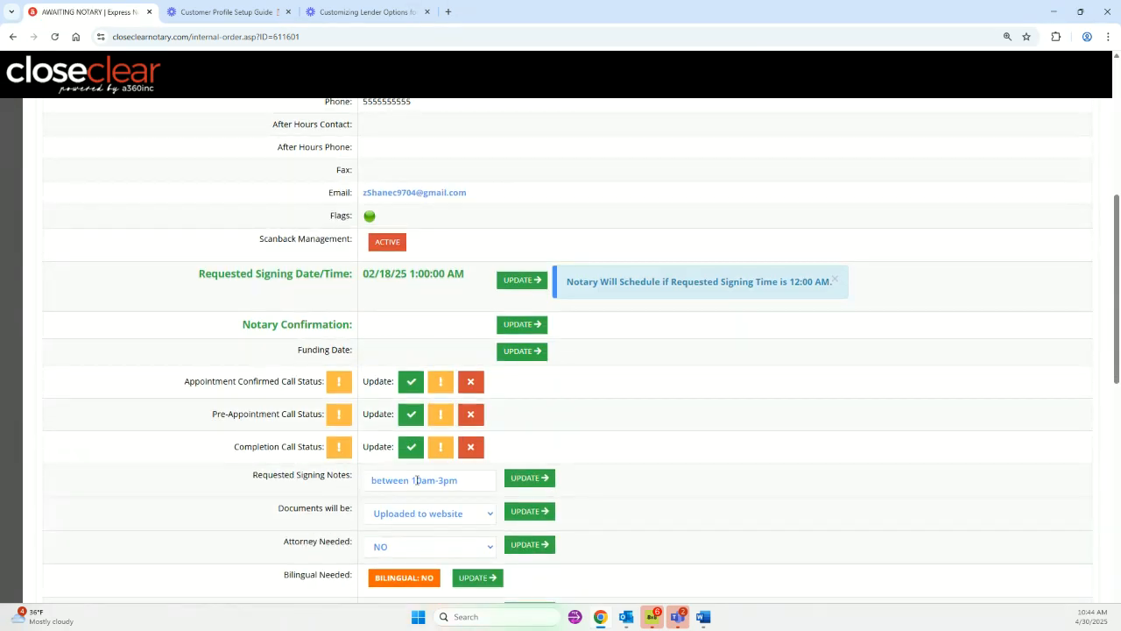
{"action": "left_click", "coordinate": [469, 480]}
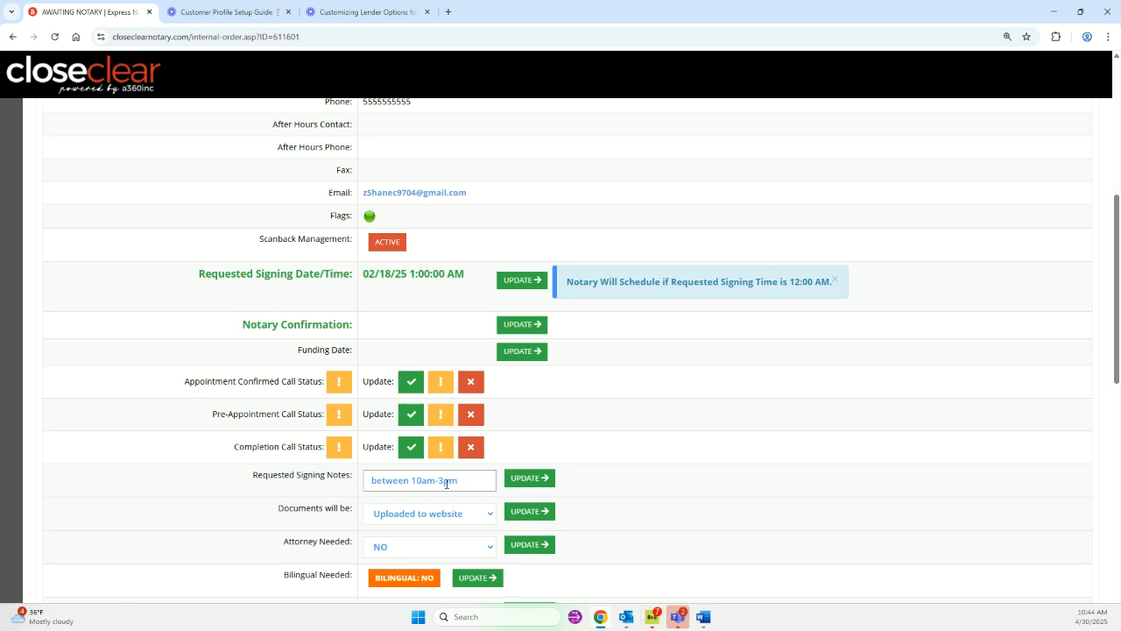
{"action": "scroll", "coordinate": [583, 443], "scroll_direction": "down", "scroll_amount": 1}
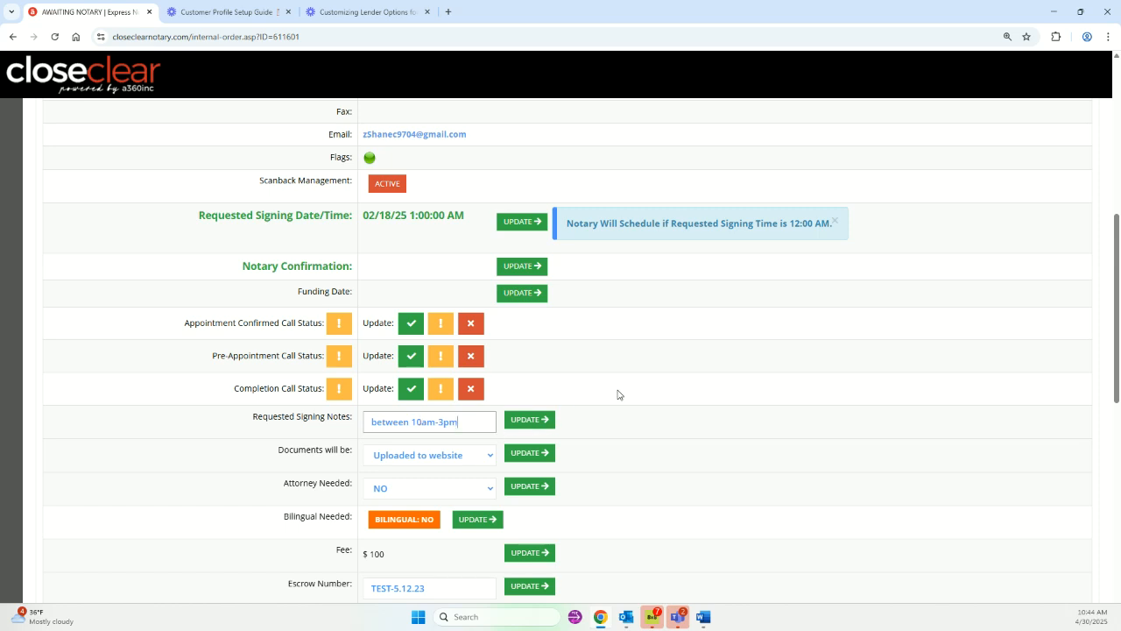
{"action": "scroll", "coordinate": [618, 394], "scroll_direction": "down", "scroll_amount": 1}
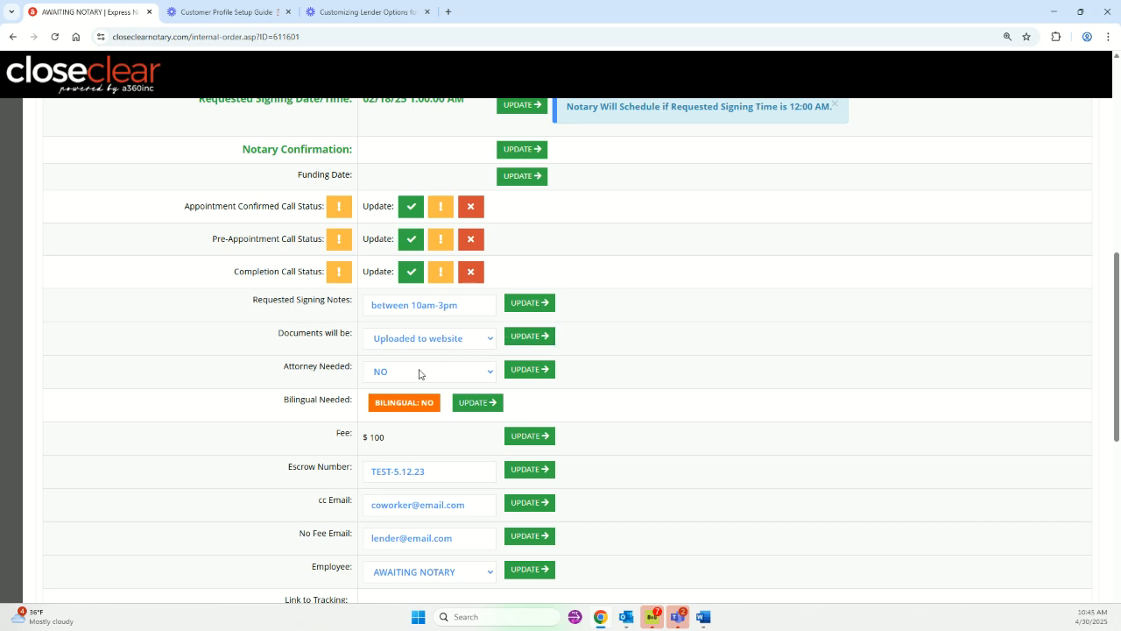
{"action": "scroll", "coordinate": [391, 371], "scroll_direction": "down", "scroll_amount": 1}
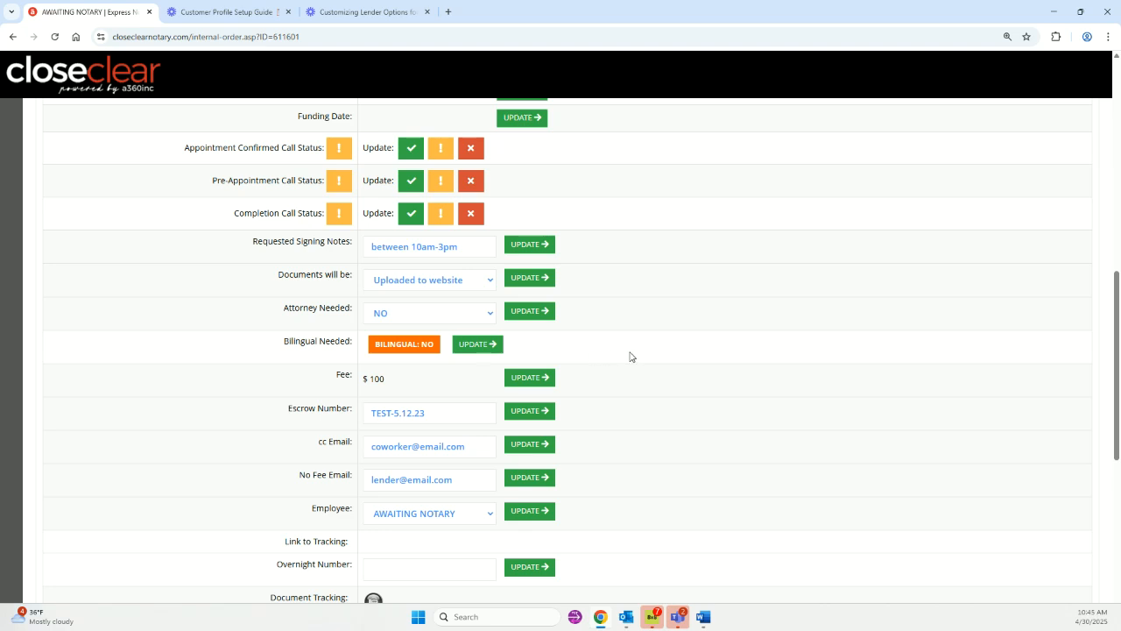
{"action": "scroll", "coordinate": [631, 353], "scroll_direction": "down", "scroll_amount": 1}
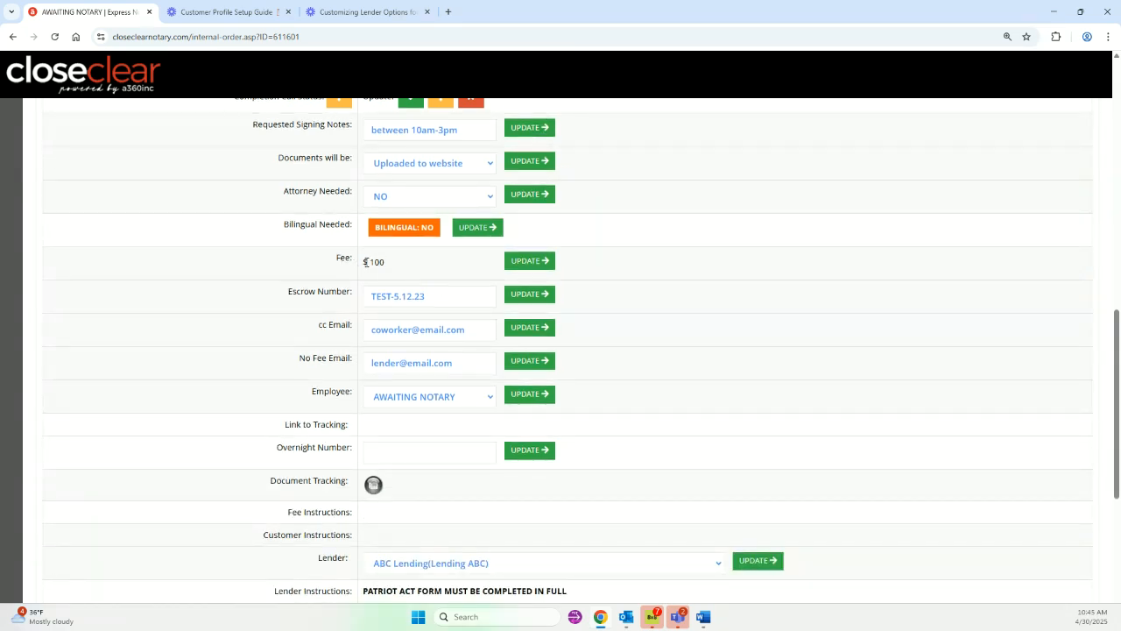
{"action": "left_click", "coordinate": [369, 297]}
{"action": "scroll", "coordinate": [600, 318], "scroll_direction": "down", "scroll_amount": 1}
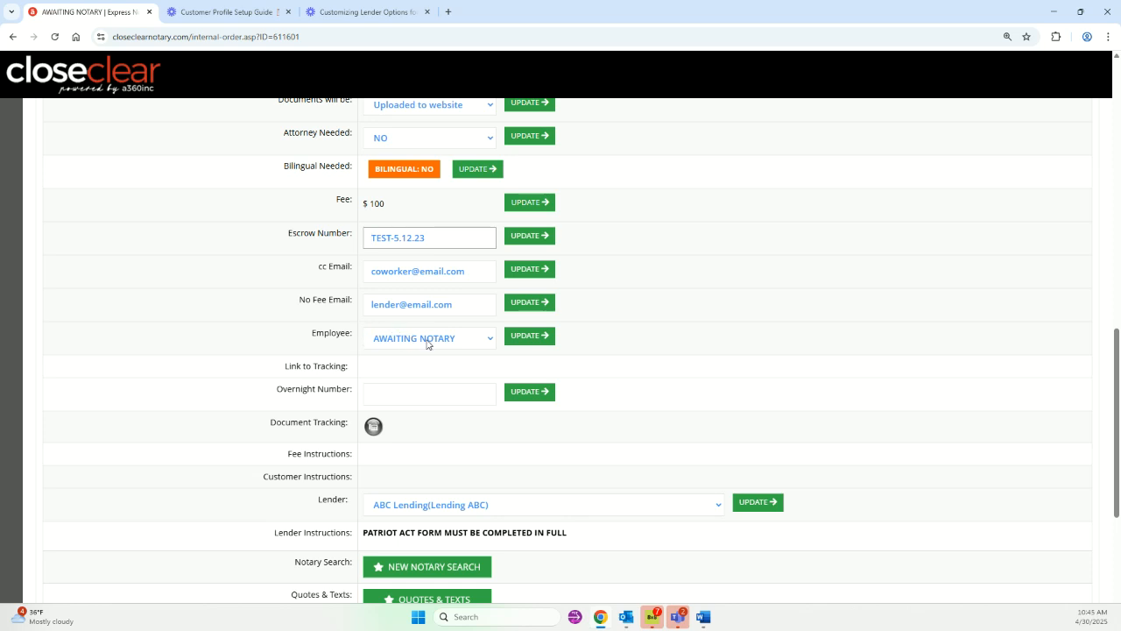
{"action": "scroll", "coordinate": [342, 327], "scroll_direction": "up", "scroll_amount": 3}
{"action": "scroll", "coordinate": [341, 329], "scroll_direction": "down", "scroll_amount": 3}
{"action": "scroll", "coordinate": [341, 329], "scroll_direction": "up", "scroll_amount": 10}
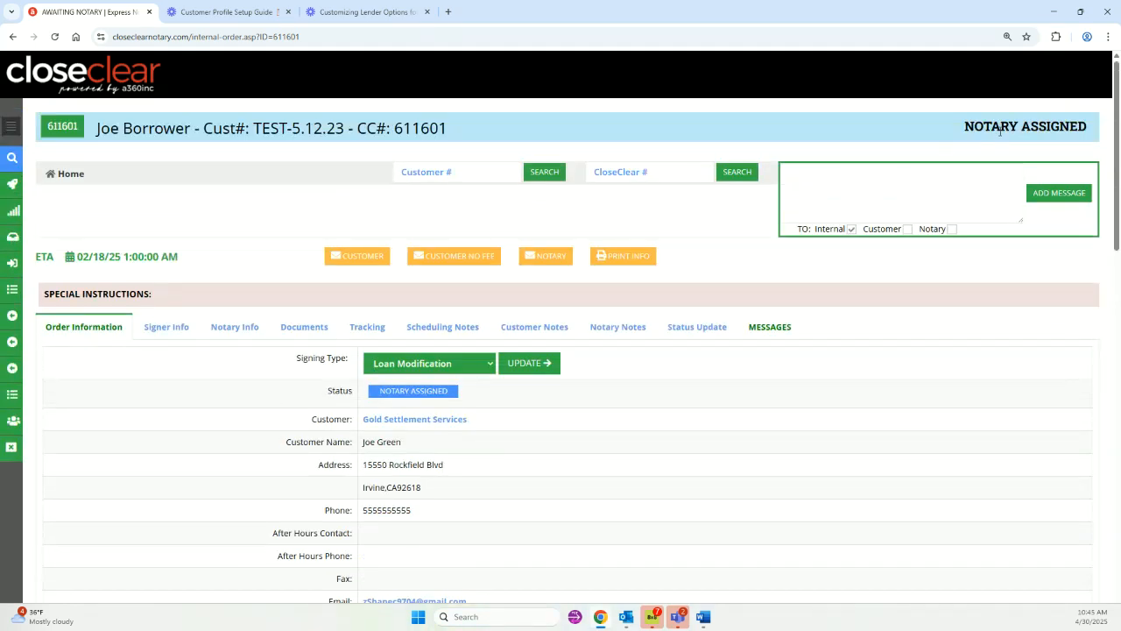
{"action": "scroll", "coordinate": [271, 275], "scroll_direction": "down", "scroll_amount": 10}
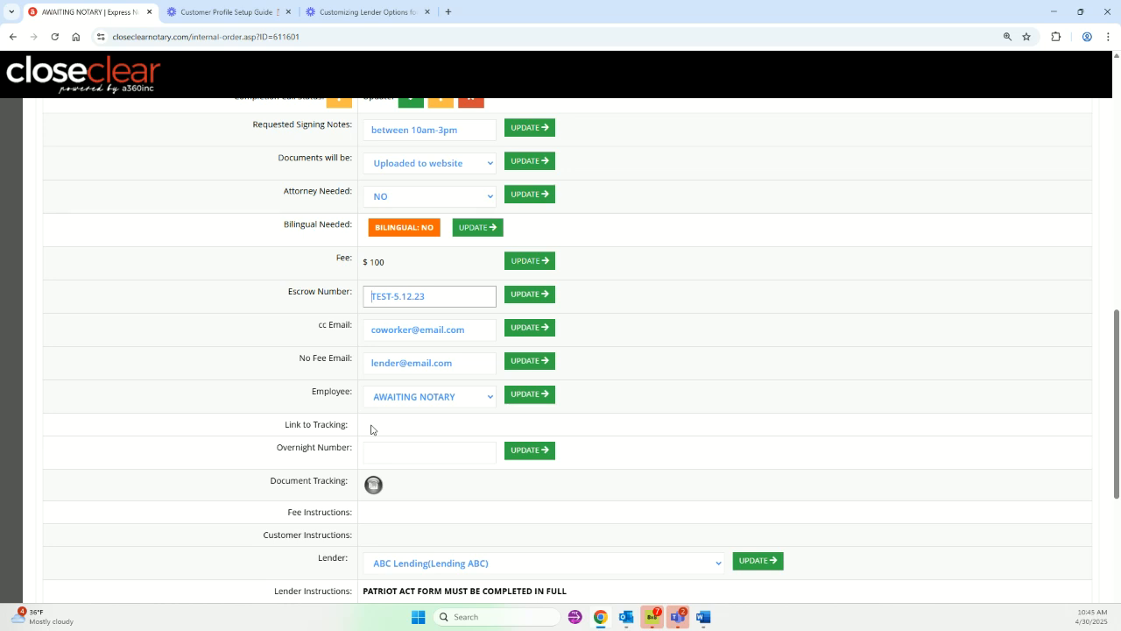
{"action": "left_click", "coordinate": [409, 450]}
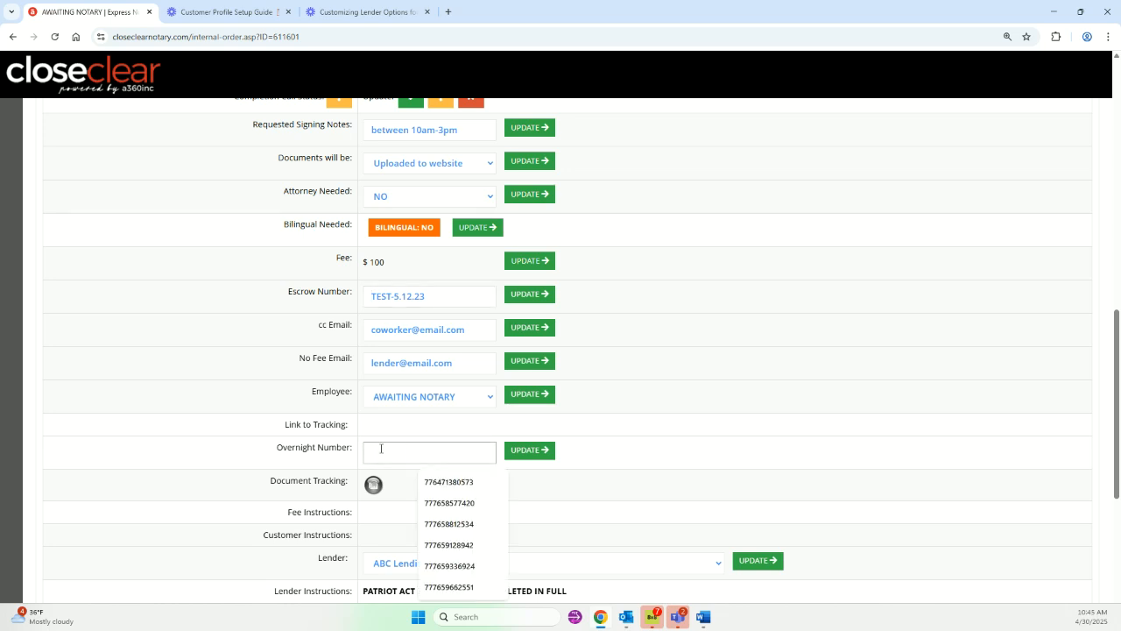
{"action": "left_click", "coordinate": [226, 434]}
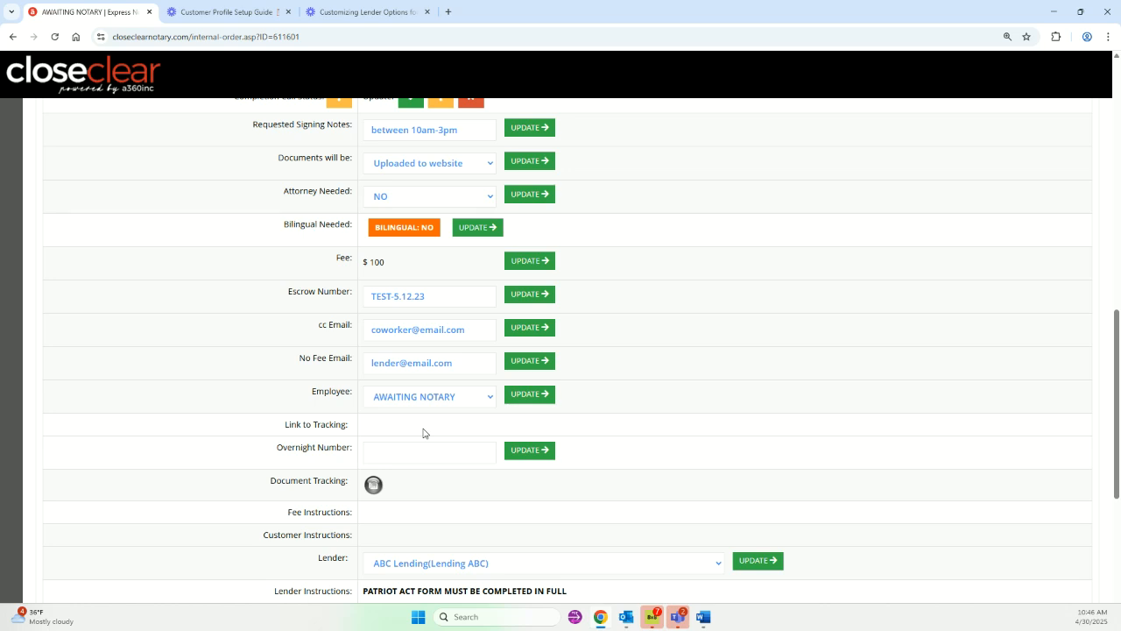
{"action": "scroll", "coordinate": [603, 424], "scroll_direction": "down", "scroll_amount": 1}
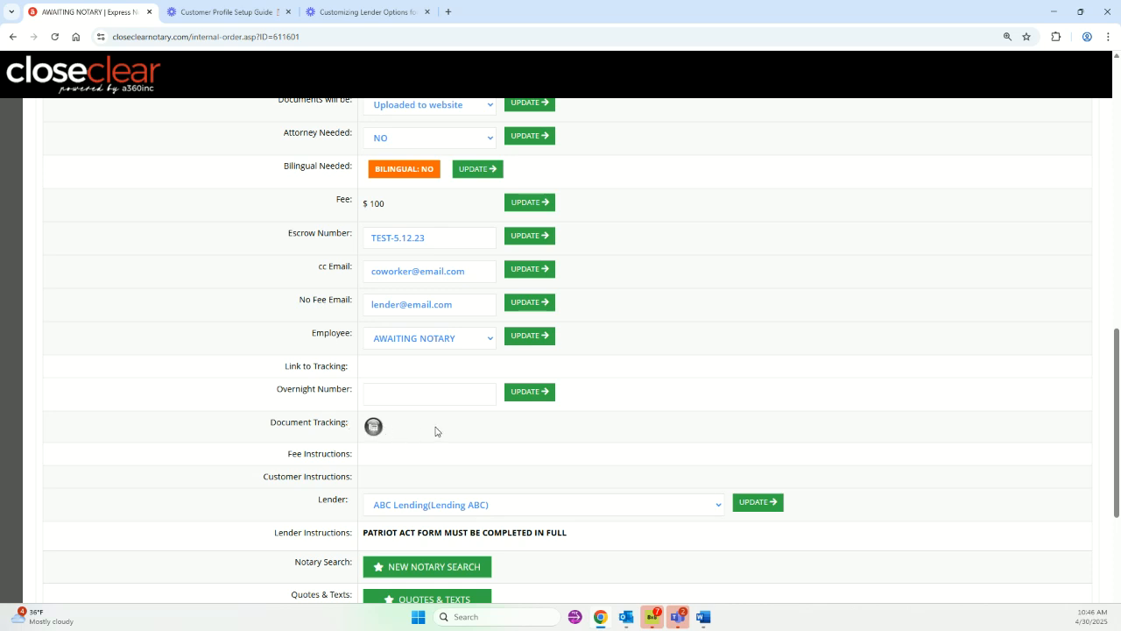
{"action": "scroll", "coordinate": [436, 430], "scroll_direction": "down", "scroll_amount": 1}
{"action": "scroll", "coordinate": [418, 420], "scroll_direction": "up", "scroll_amount": 1}
{"action": "left_click_drag", "start_coordinate": [273, 423], "coordinate": [349, 424]}
{"action": "scroll", "coordinate": [335, 421], "scroll_direction": "up", "scroll_amount": 5}
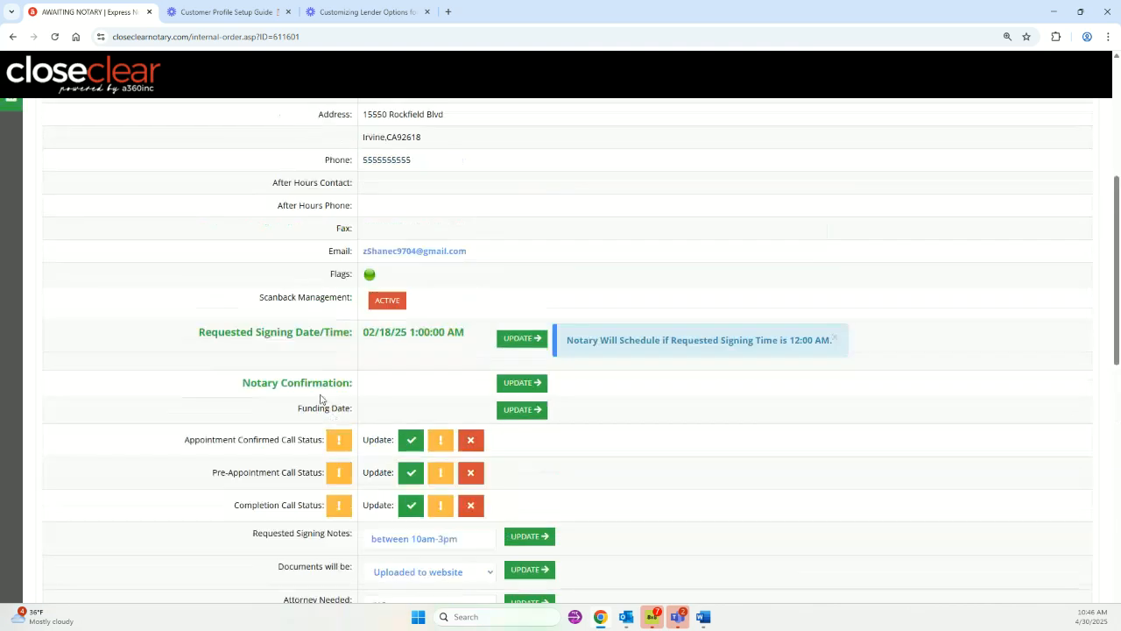
{"action": "left_click_drag", "start_coordinate": [259, 303], "coordinate": [349, 308]}
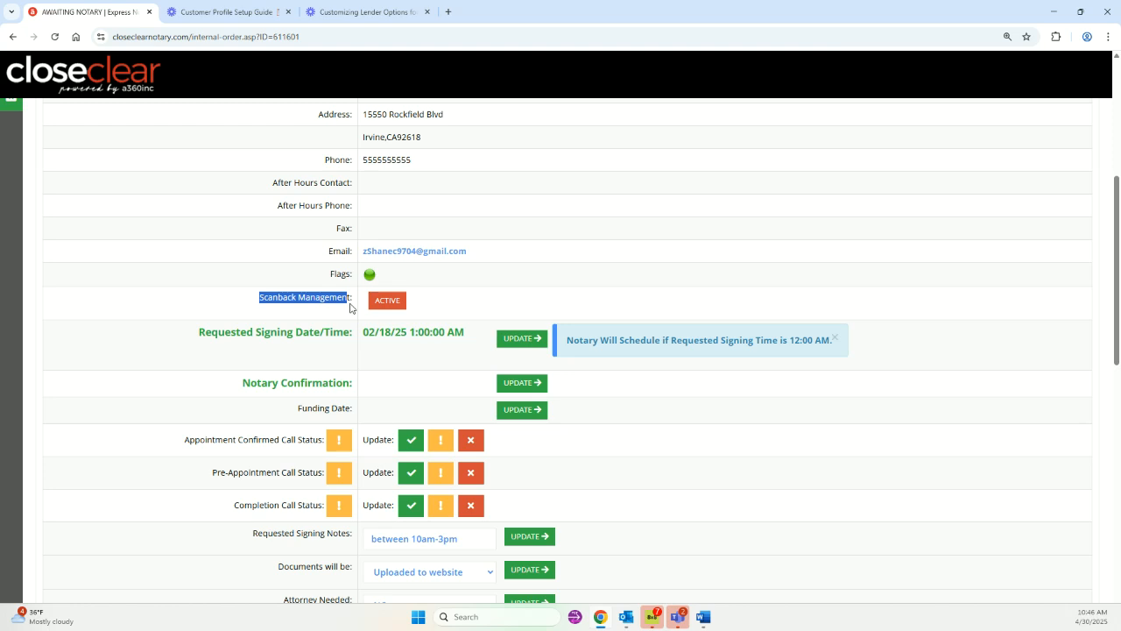
{"action": "scroll", "coordinate": [276, 346], "scroll_direction": "down", "scroll_amount": 2}
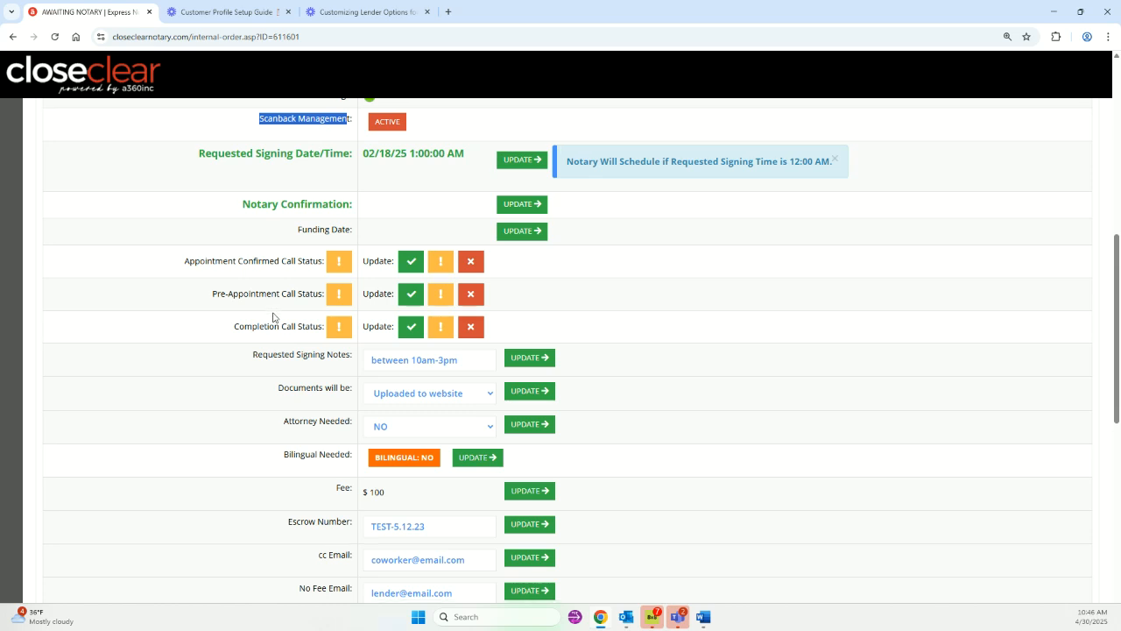
{"action": "scroll", "coordinate": [272, 317], "scroll_direction": "down", "scroll_amount": 4}
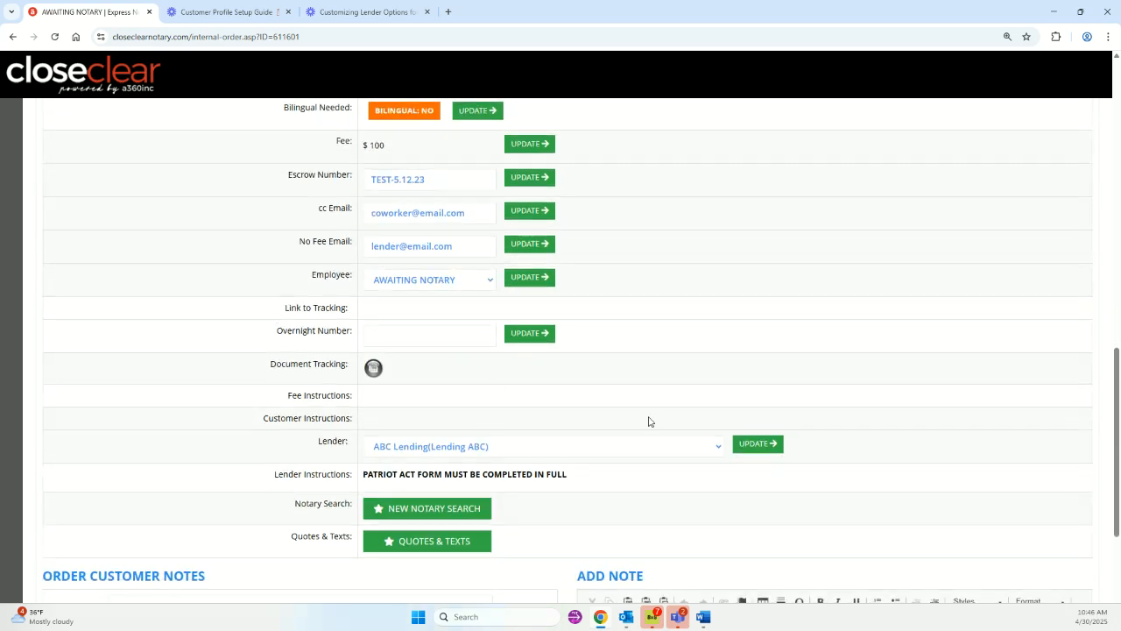
Scroll to the Fee and Customer Instructions and the note 'Borrower can be reached by text.'.
{"action": "scroll", "coordinate": [310, 361], "scroll_direction": "down", "scroll_amount": 1}
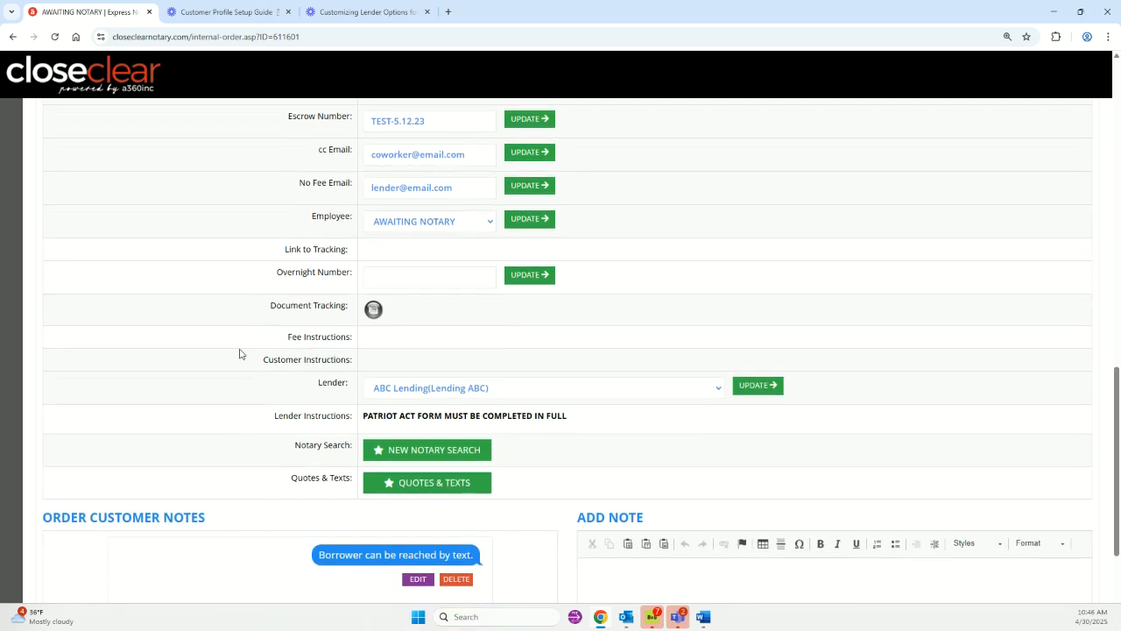
{"action": "left_click_drag", "start_coordinate": [290, 336], "coordinate": [368, 344]}
{"action": "left_click", "coordinate": [372, 345]}
{"action": "left_click_drag", "start_coordinate": [263, 359], "coordinate": [350, 360]}
{"action": "left_click", "coordinate": [367, 365]}
{"action": "scroll", "coordinate": [545, 389], "scroll_direction": "down", "scroll_amount": 1}
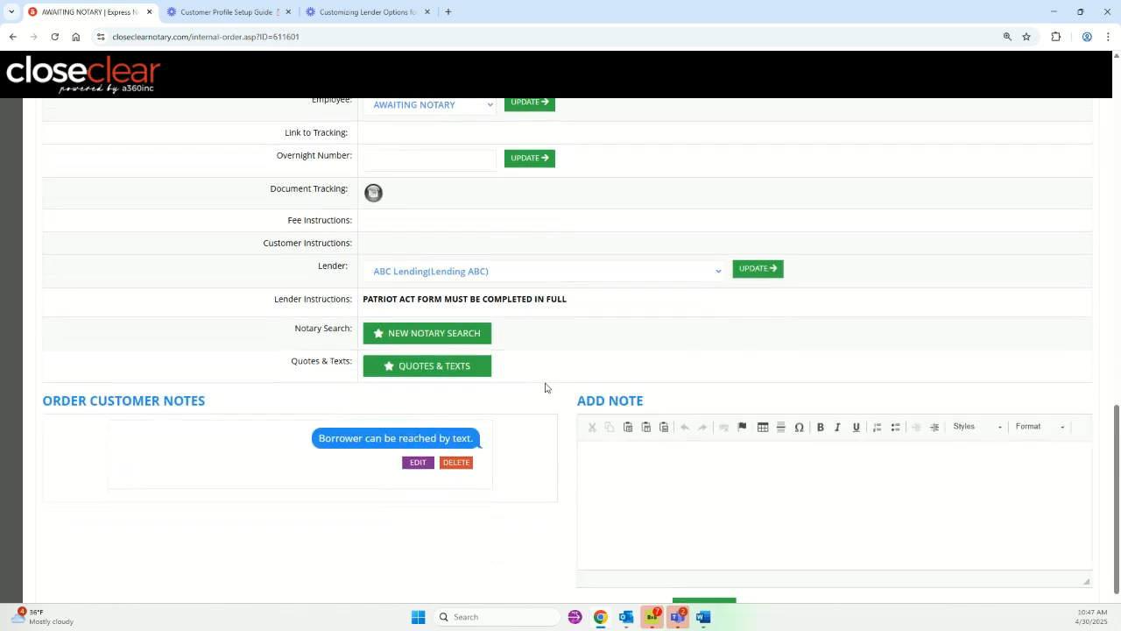
{"action": "scroll", "coordinate": [337, 265], "scroll_direction": "up", "scroll_amount": 1}
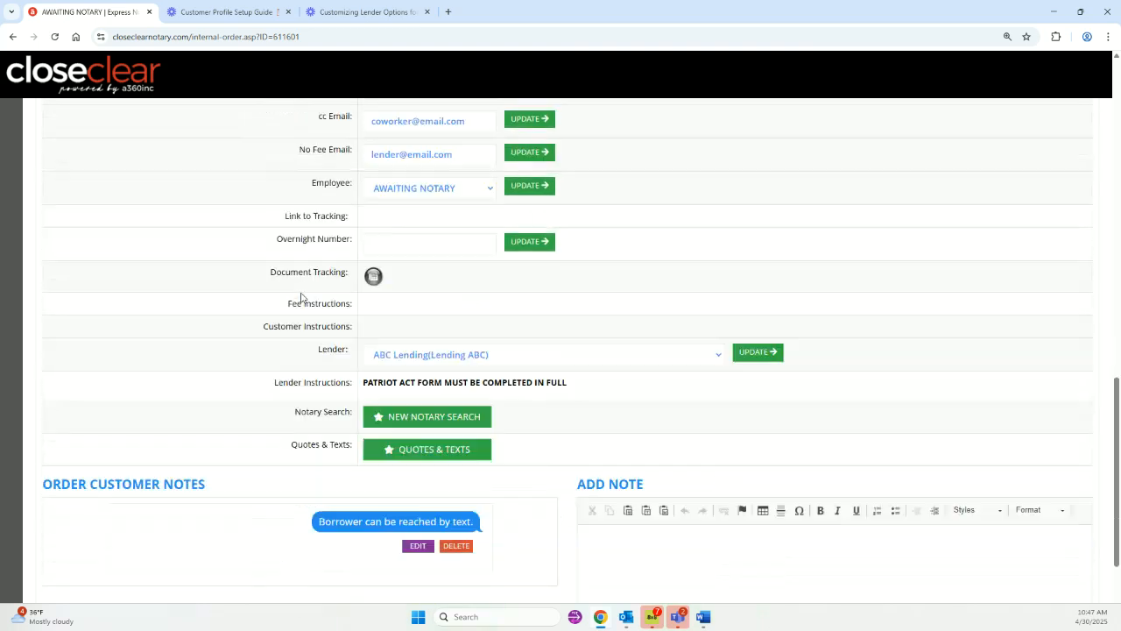
{"action": "scroll", "coordinate": [300, 295], "scroll_direction": "down", "scroll_amount": 1}
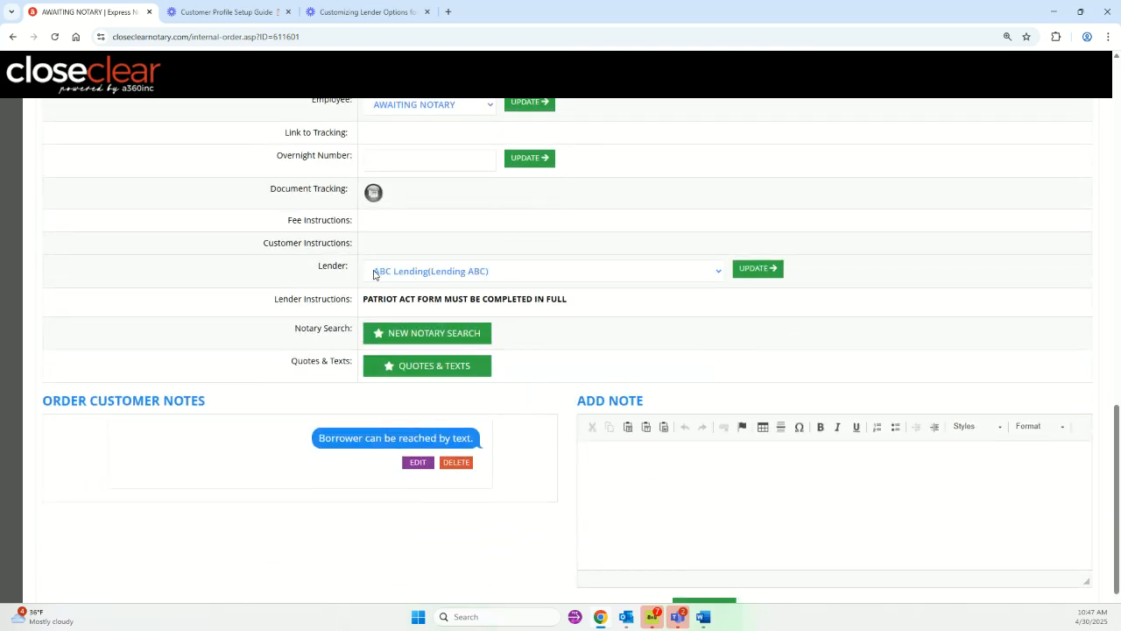
{"action": "left_click_drag", "start_coordinate": [366, 300], "coordinate": [568, 302]}
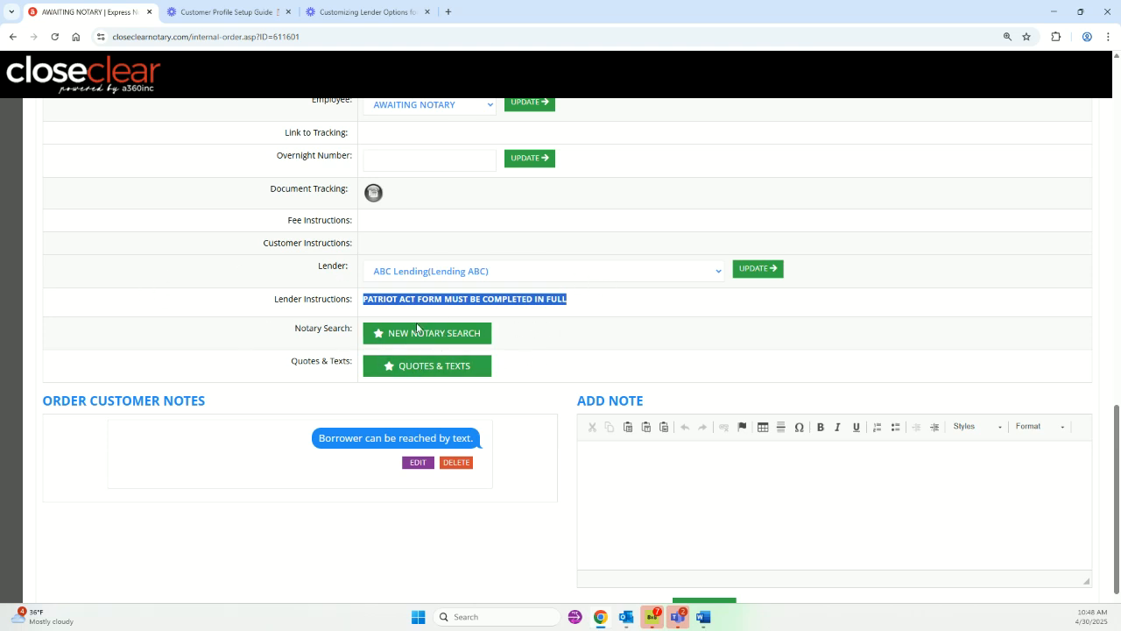
{"action": "scroll", "coordinate": [585, 357], "scroll_direction": "down", "scroll_amount": 1}
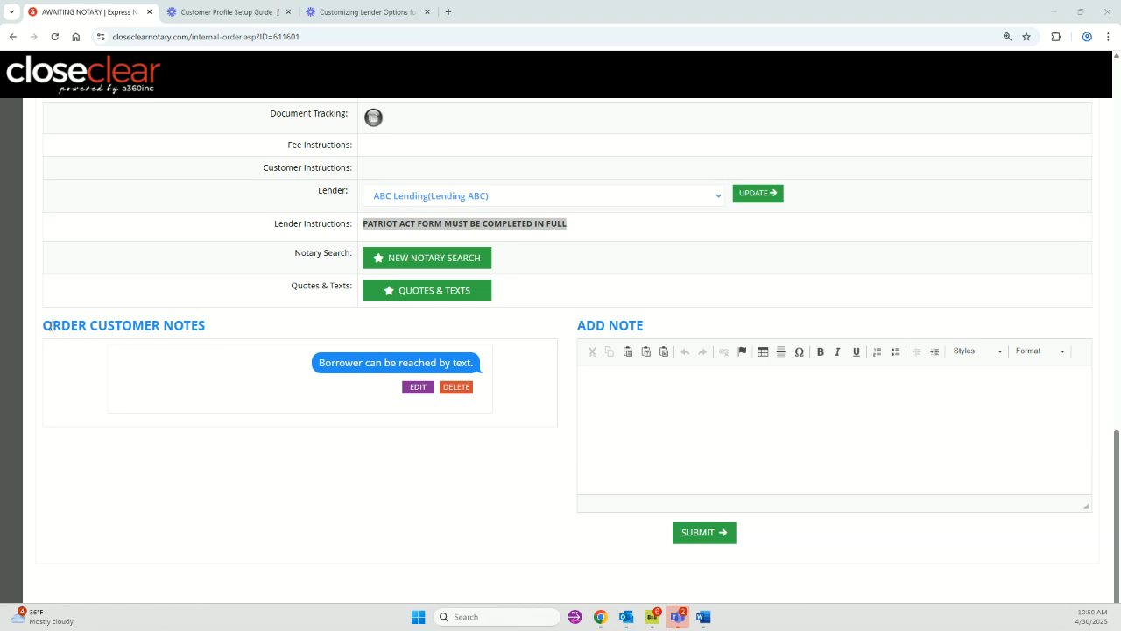
{"action": "left_click_drag", "start_coordinate": [45, 324], "coordinate": [213, 330]}
{"action": "left_click", "coordinate": [147, 369]}
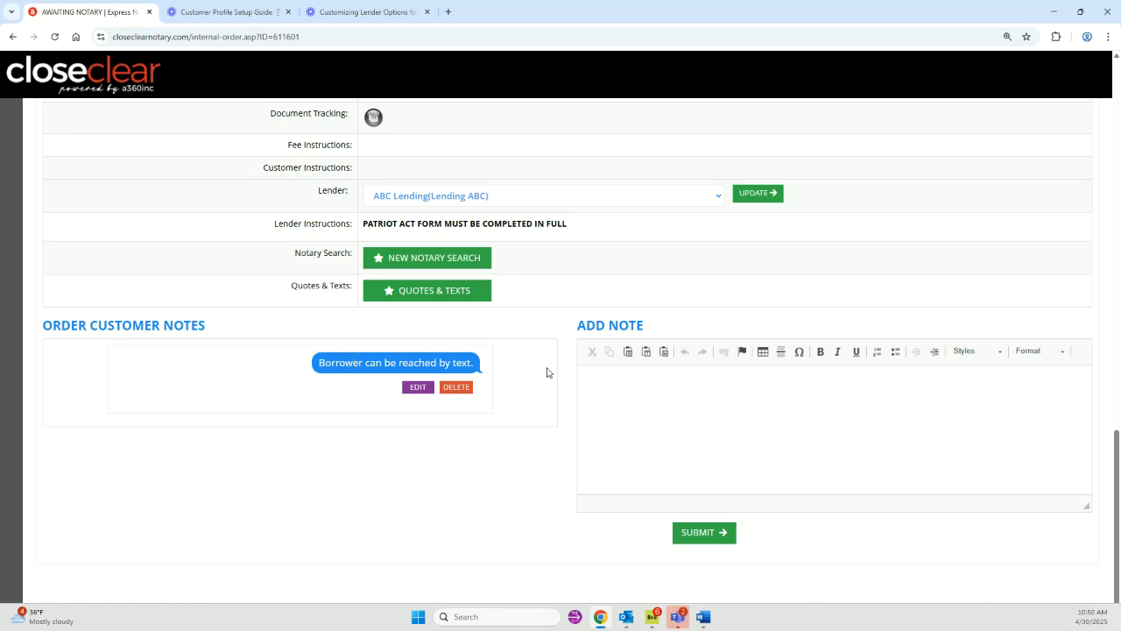
{"action": "scroll", "coordinate": [550, 394], "scroll_direction": "up", "scroll_amount": 1}
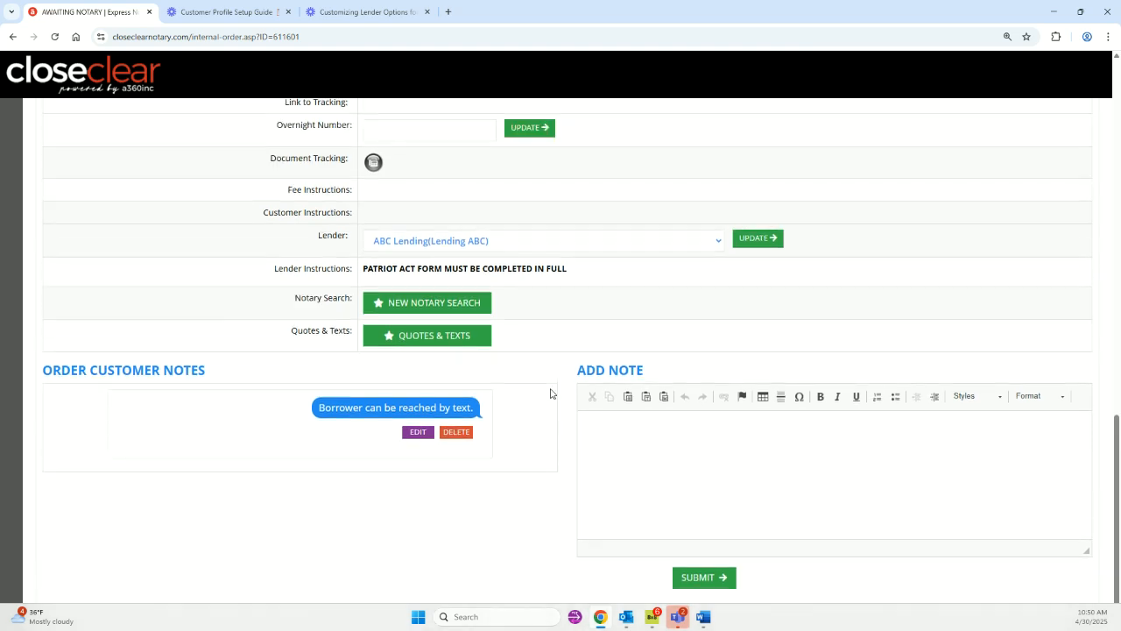
{"action": "scroll", "coordinate": [550, 393], "scroll_direction": "up", "scroll_amount": 1}
{"action": "scroll", "coordinate": [550, 394], "scroll_direction": "down", "scroll_amount": 2}
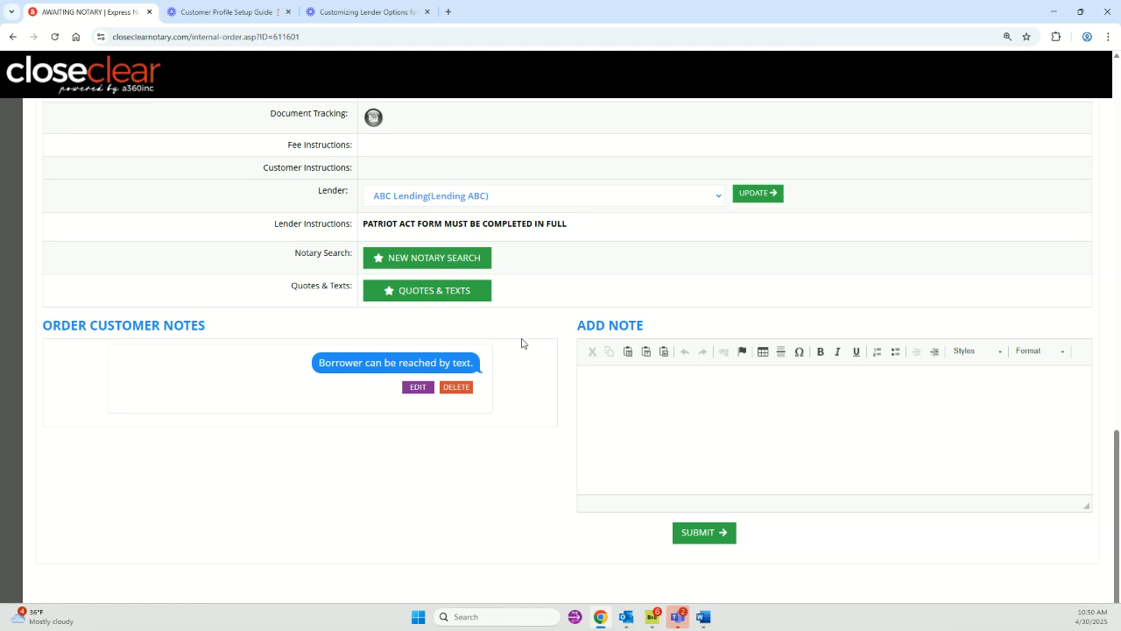
{"action": "left_click", "coordinate": [664, 412]}
{"action": "scroll", "coordinate": [755, 373], "scroll_direction": "up", "scroll_amount": 1}
{"action": "scroll", "coordinate": [756, 378], "scroll_direction": "up", "scroll_amount": 5}
{"action": "scroll", "coordinate": [756, 378], "scroll_direction": "down", "scroll_amount": 5}
{"action": "scroll", "coordinate": [756, 379], "scroll_direction": "up", "scroll_amount": 10}
{"action": "scroll", "coordinate": [755, 378], "scroll_direction": "up", "scroll_amount": 3}
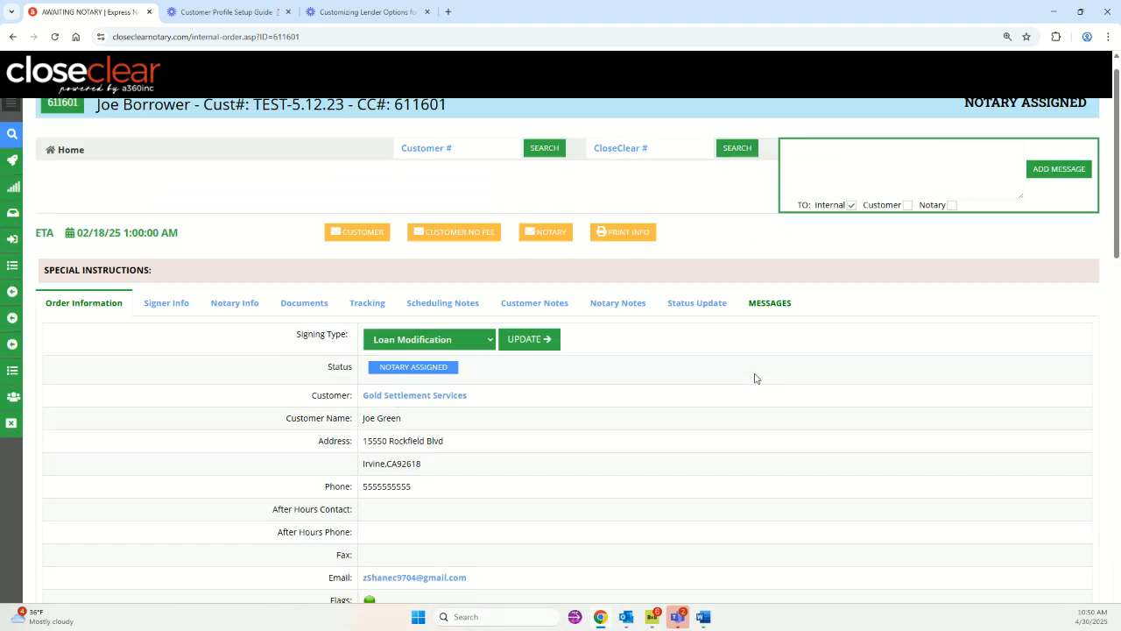
Review the Signer Info borrower and co-borrower fields and submit them unchanged.
{"action": "left_click", "coordinate": [164, 332]}
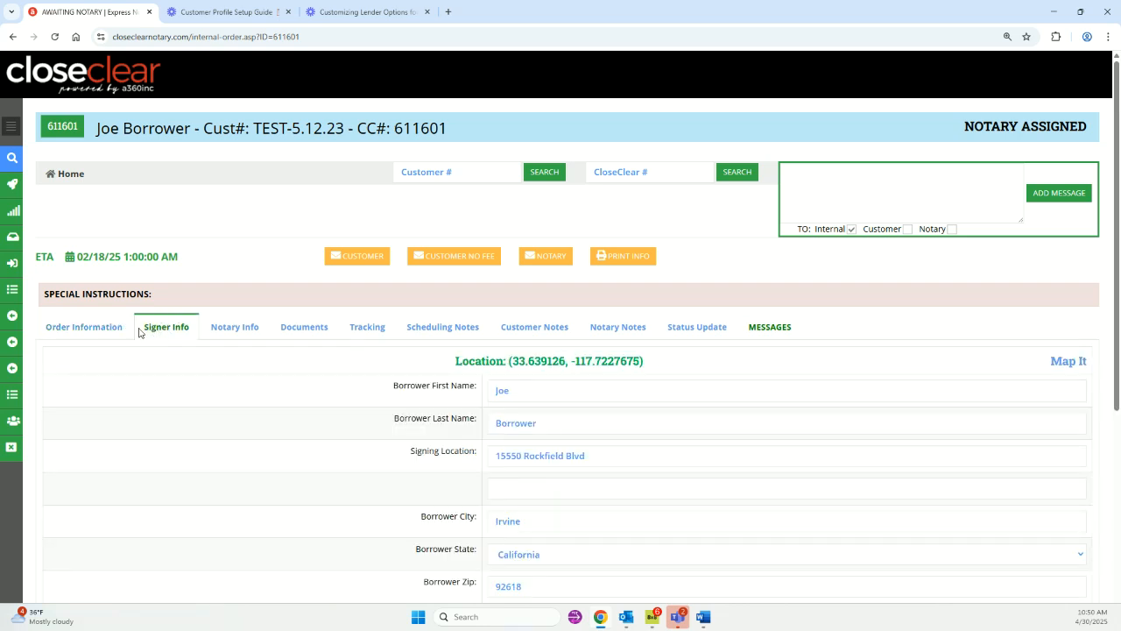
{"action": "scroll", "coordinate": [310, 363], "scroll_direction": "down", "scroll_amount": 1}
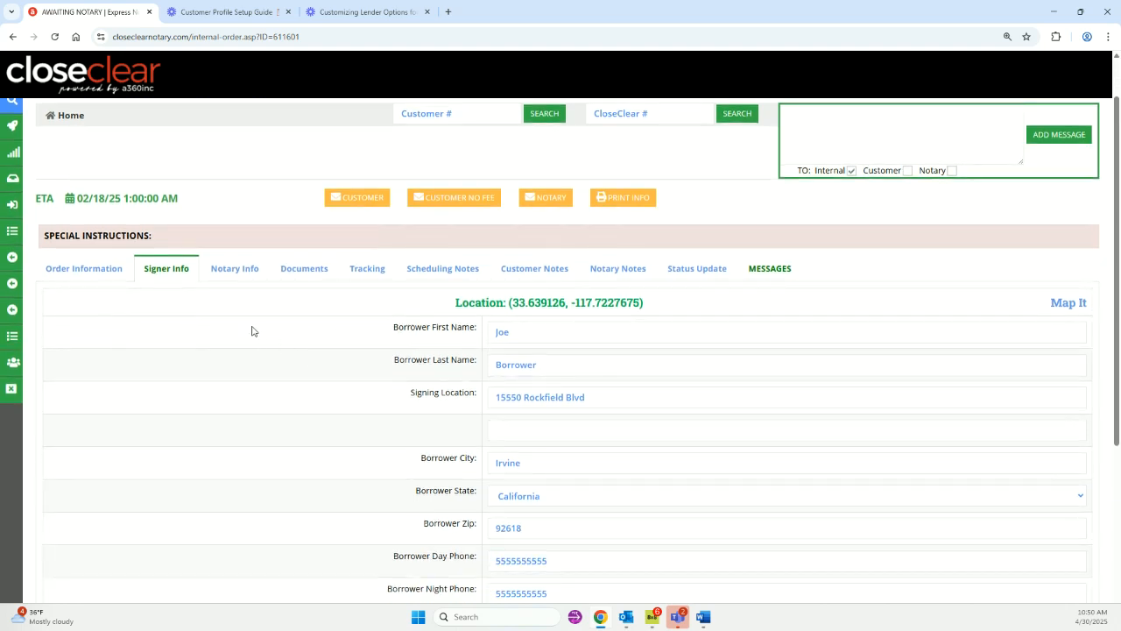
{"action": "scroll", "coordinate": [390, 301], "scroll_direction": "down", "scroll_amount": 2}
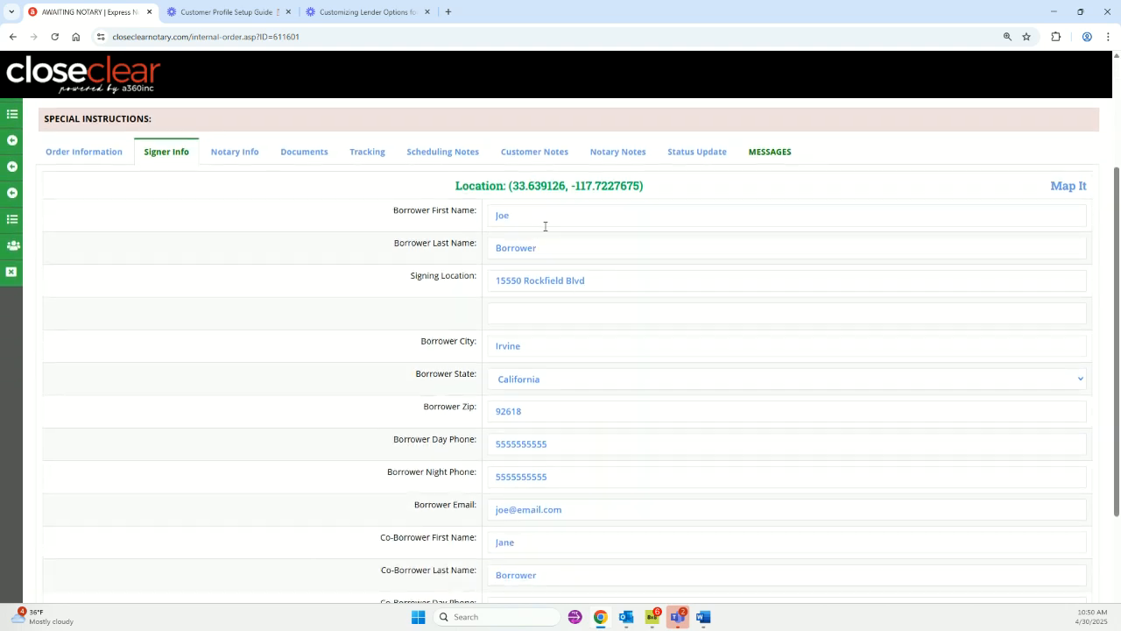
{"action": "scroll", "coordinate": [526, 232], "scroll_direction": "down", "scroll_amount": 1}
{"action": "scroll", "coordinate": [563, 241], "scroll_direction": "down", "scroll_amount": 2}
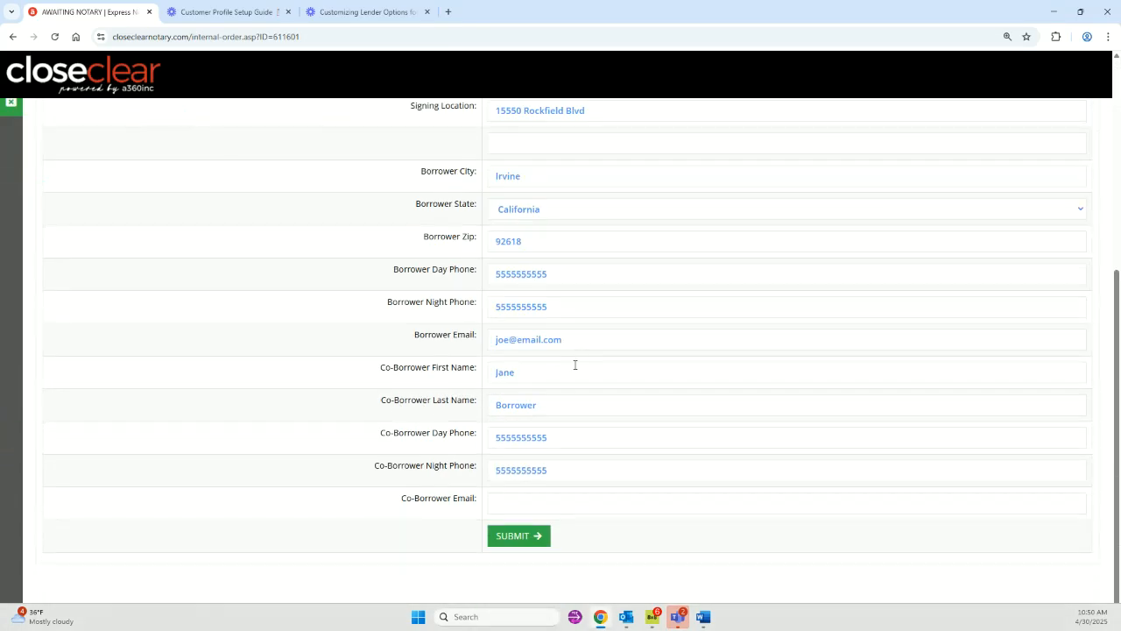
{"action": "scroll", "coordinate": [445, 382], "scroll_direction": "up", "scroll_amount": 1}
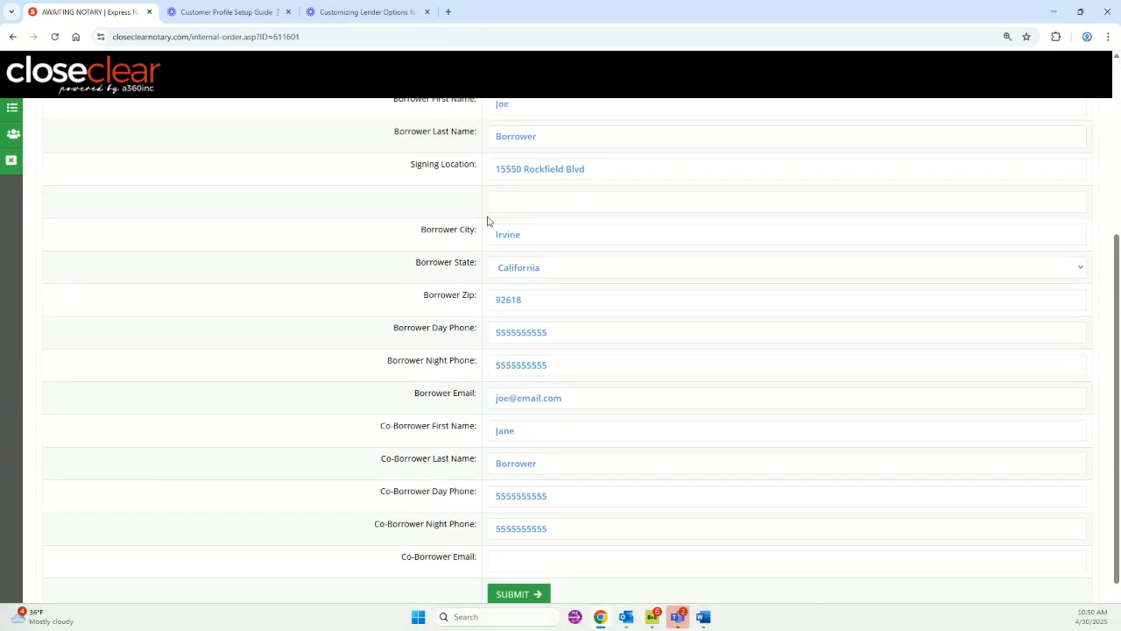
{"action": "left_click", "coordinate": [514, 594]}
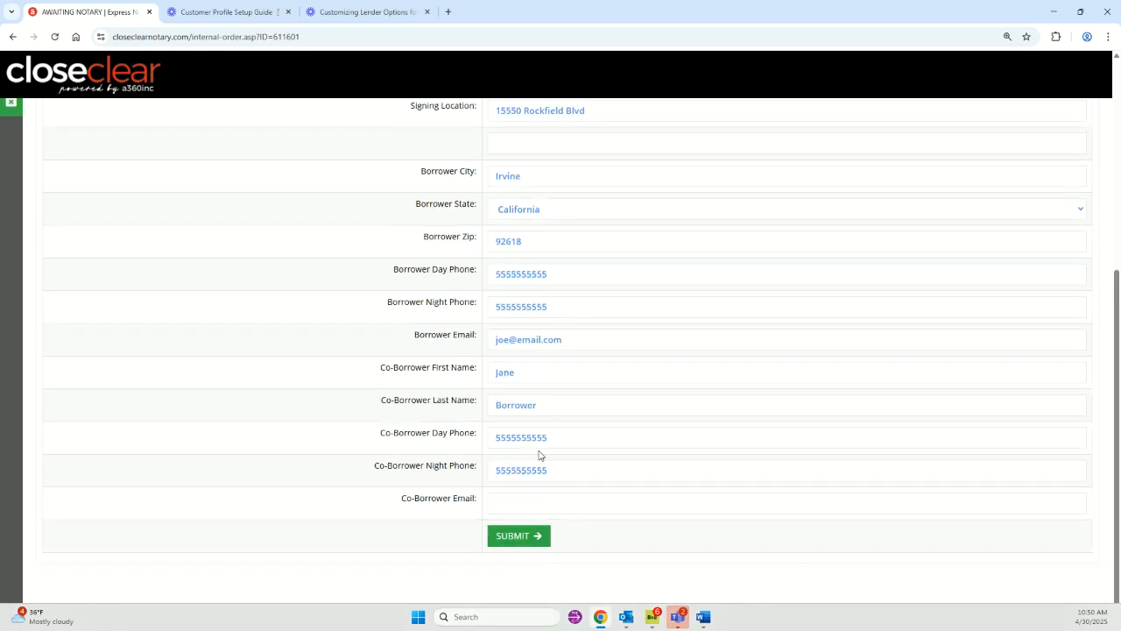
{"action": "scroll", "coordinate": [226, 300], "scroll_direction": "up", "scroll_amount": 1}
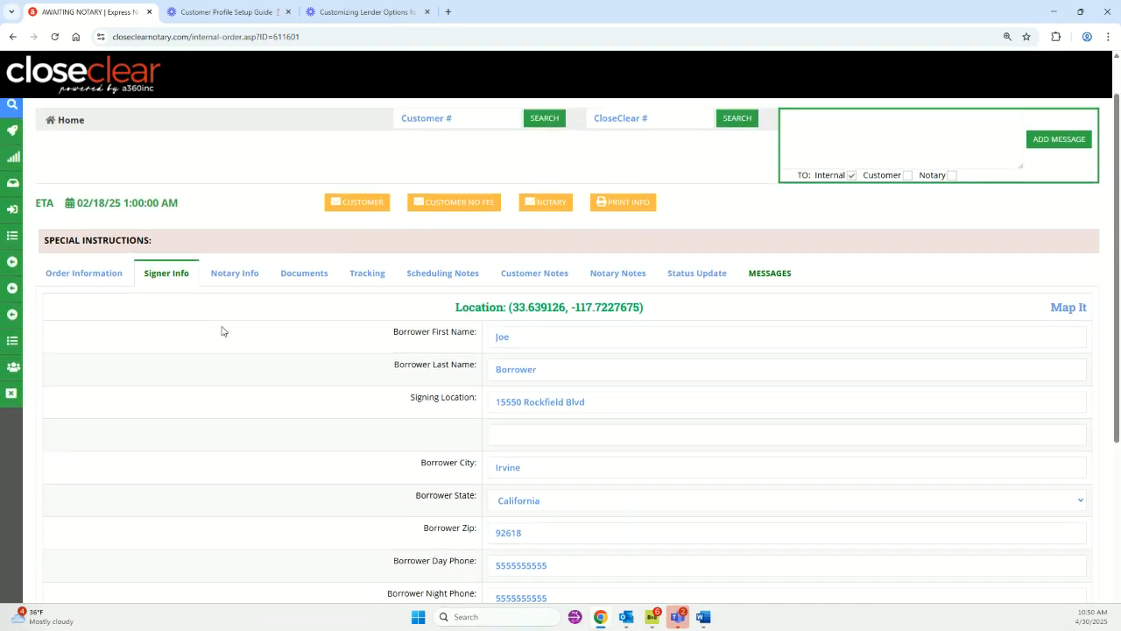
Open the Notary Info tab and scroll through the notary assignment table.
{"action": "left_click", "coordinate": [235, 275]}
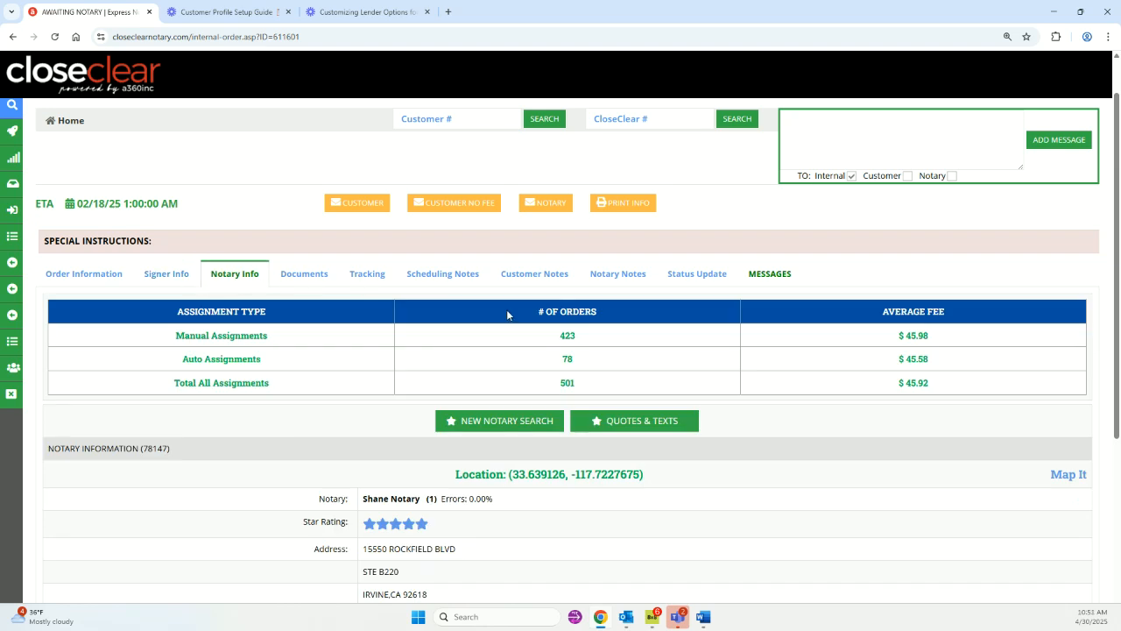
{"action": "scroll", "coordinate": [577, 323], "scroll_direction": "down", "scroll_amount": 2}
{"action": "scroll", "coordinate": [774, 409], "scroll_direction": "down", "scroll_amount": 2}
{"action": "scroll", "coordinate": [774, 409], "scroll_direction": "down", "scroll_amount": 1}
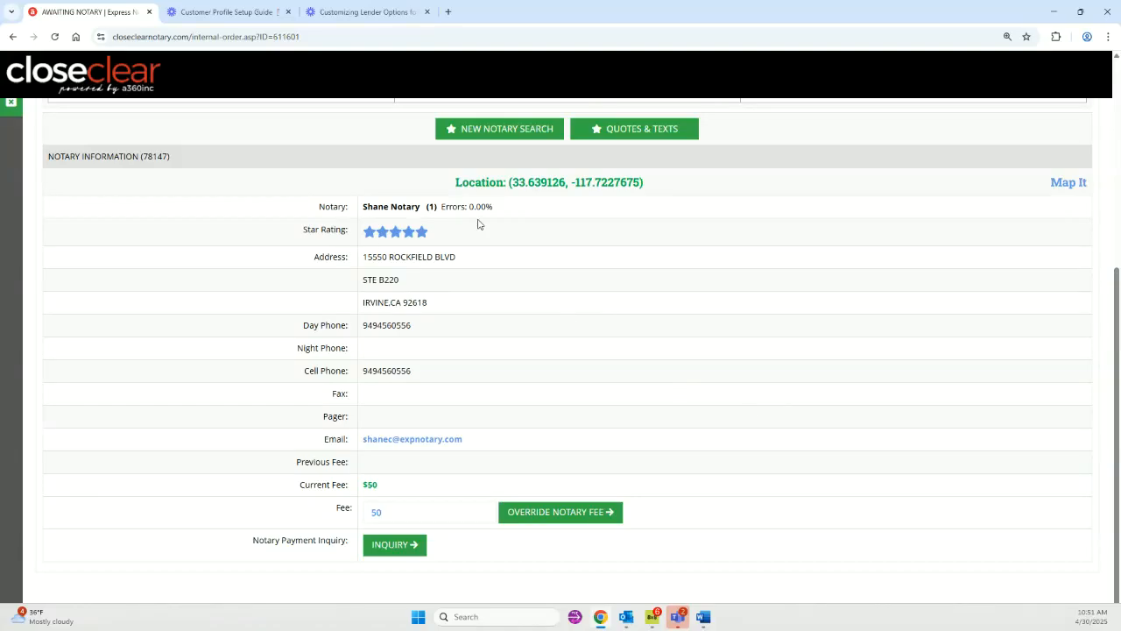
{"action": "scroll", "coordinate": [645, 409], "scroll_direction": "up", "scroll_amount": 2}
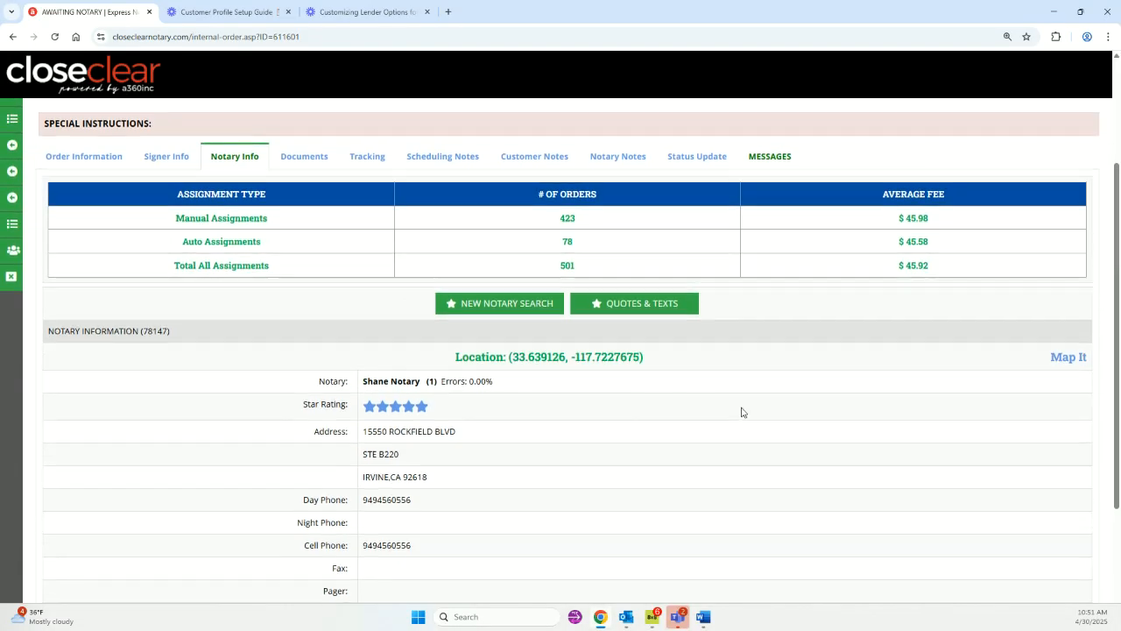
{"action": "scroll", "coordinate": [736, 409], "scroll_direction": "down", "scroll_amount": 2}
{"action": "scroll", "coordinate": [736, 410], "scroll_direction": "up", "scroll_amount": 3}
{"action": "scroll", "coordinate": [736, 410], "scroll_direction": "up", "scroll_amount": 1}
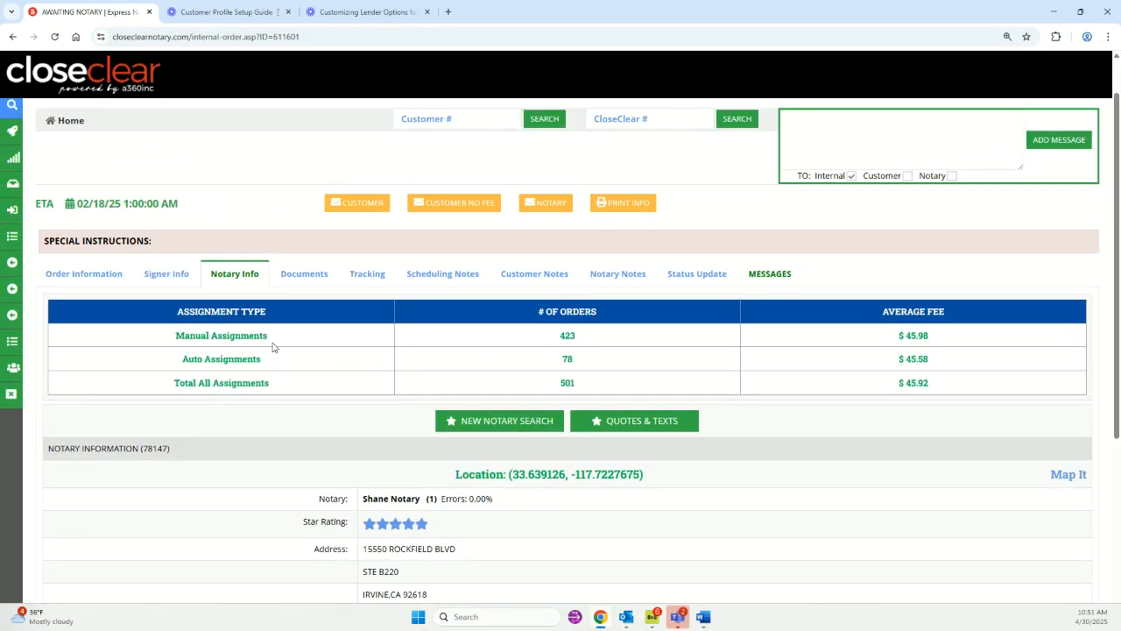
{"action": "scroll", "coordinate": [289, 386], "scroll_direction": "down", "scroll_amount": 1}
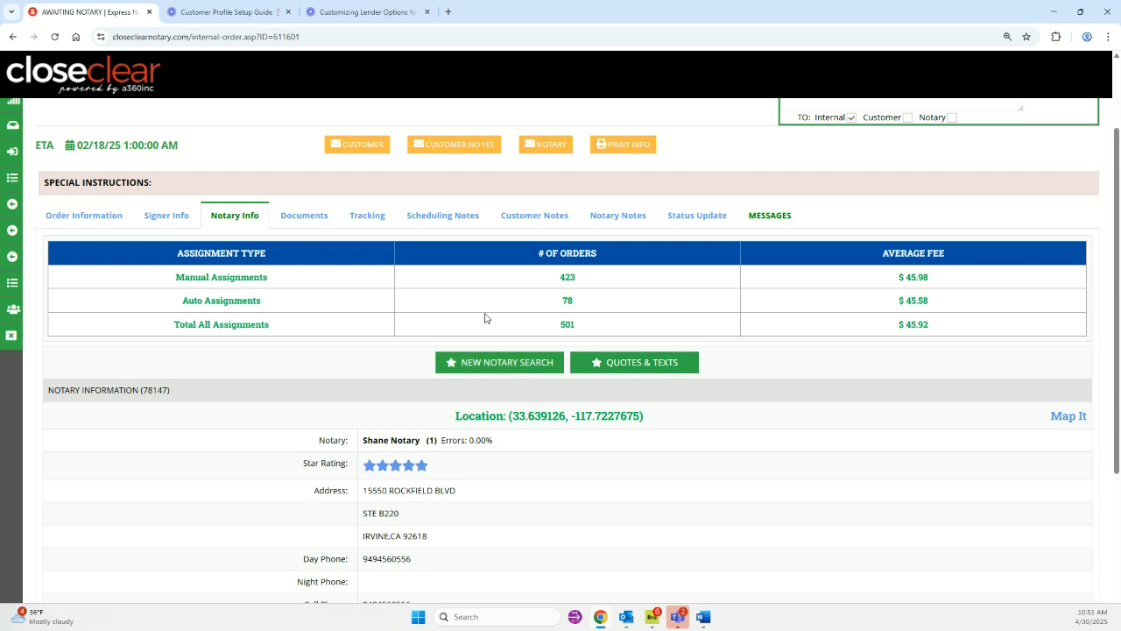
Check the assignment counts (501 total), then scroll down to the $50 current notary fee.
{"action": "left_click_drag", "start_coordinate": [303, 277], "coordinate": [634, 333]}
{"action": "left_click", "coordinate": [803, 350]}
{"action": "scroll", "coordinate": [923, 322], "scroll_direction": "down", "scroll_amount": 1}
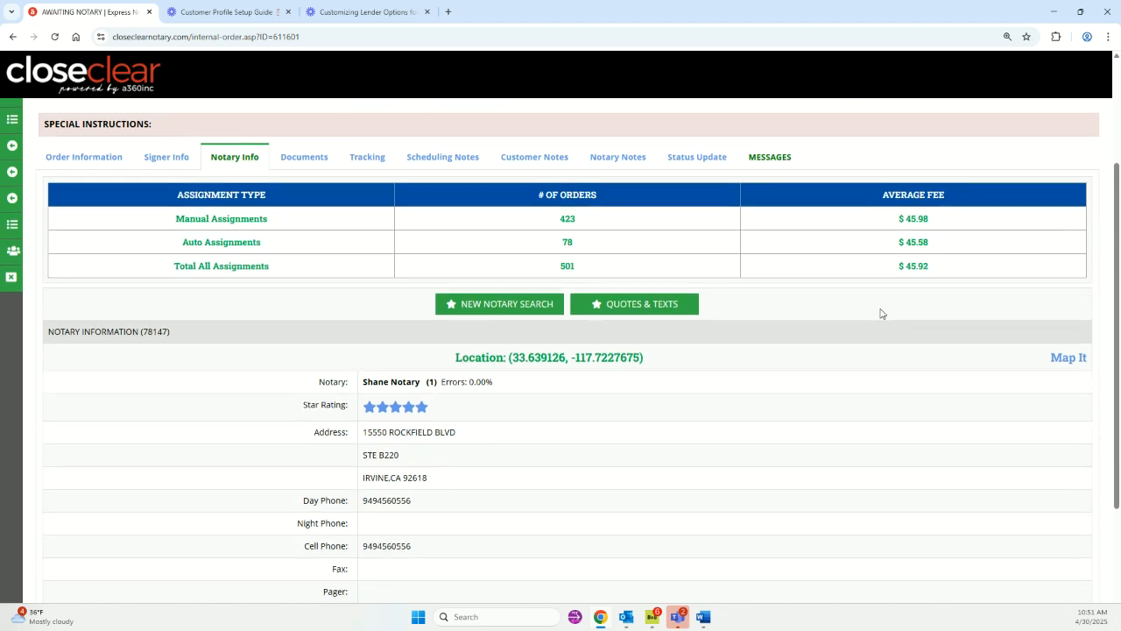
{"action": "scroll", "coordinate": [881, 313], "scroll_direction": "down", "scroll_amount": 3}
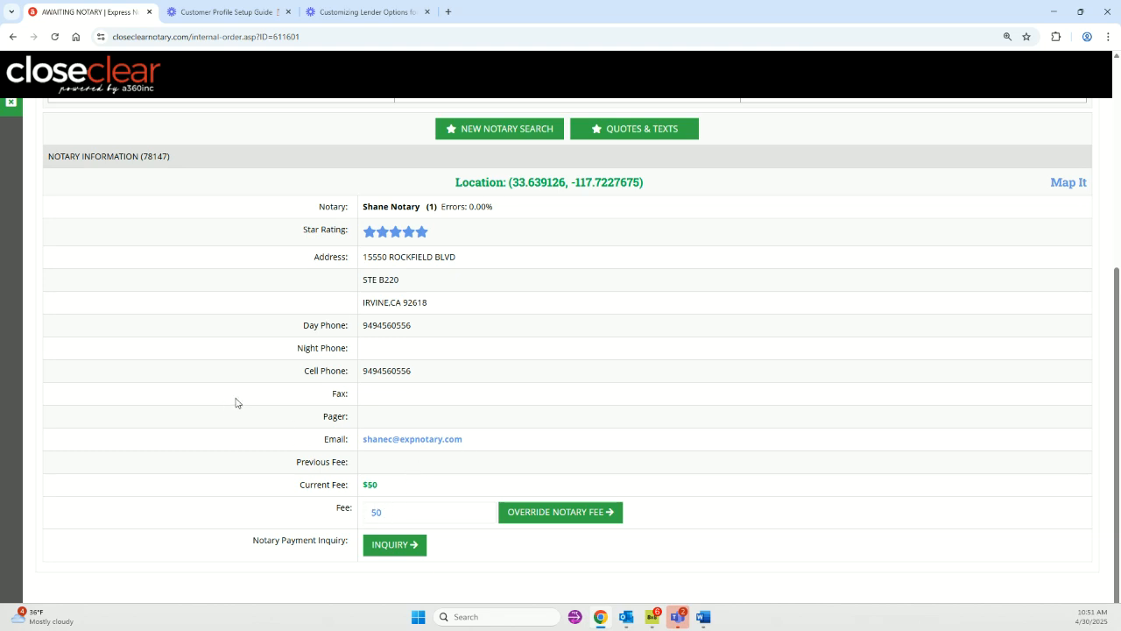
Override the assigned notary's $50 fee with $60 and recheck it on the Notary Info tab.
{"action": "double_click", "coordinate": [378, 513]}
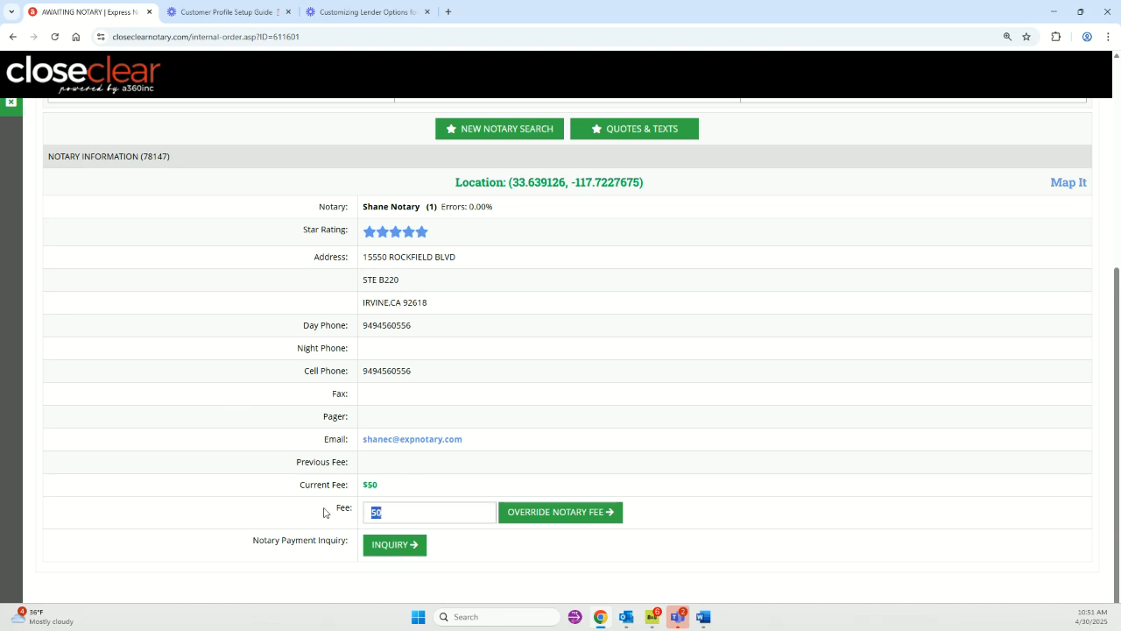
{"action": "type", "text": "60"}
{"action": "left_click", "coordinate": [529, 519]}
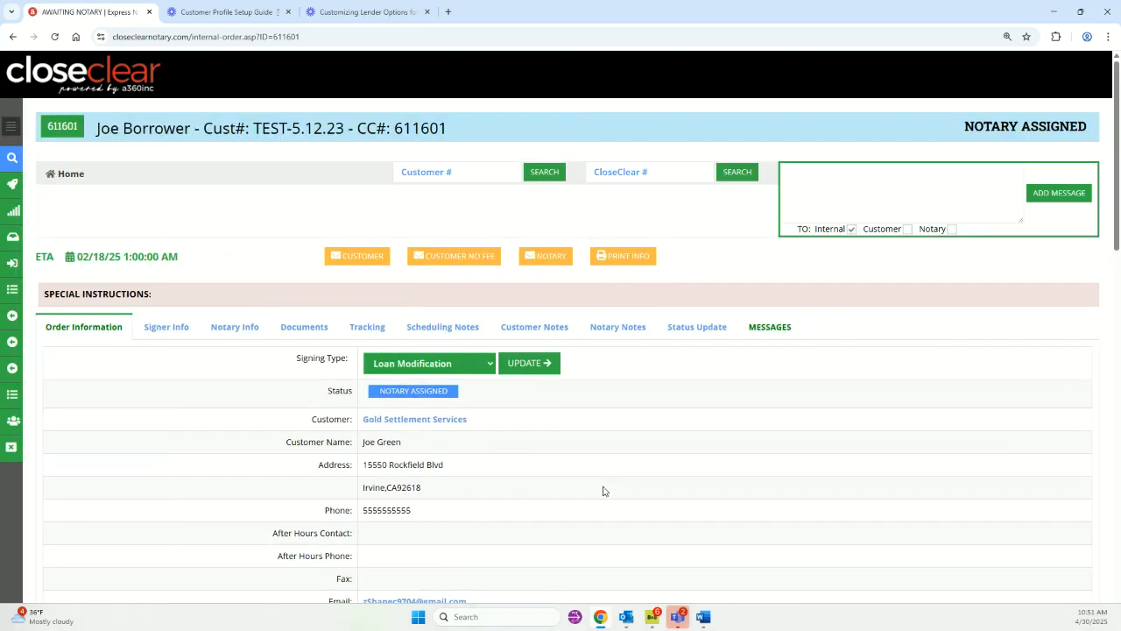
{"action": "scroll", "coordinate": [578, 449], "scroll_direction": "down", "scroll_amount": 8}
{"action": "scroll", "coordinate": [438, 385], "scroll_direction": "up", "scroll_amount": 8}
{"action": "left_click", "coordinate": [241, 324]}
{"action": "scroll", "coordinate": [693, 421], "scroll_direction": "down", "scroll_amount": 5}
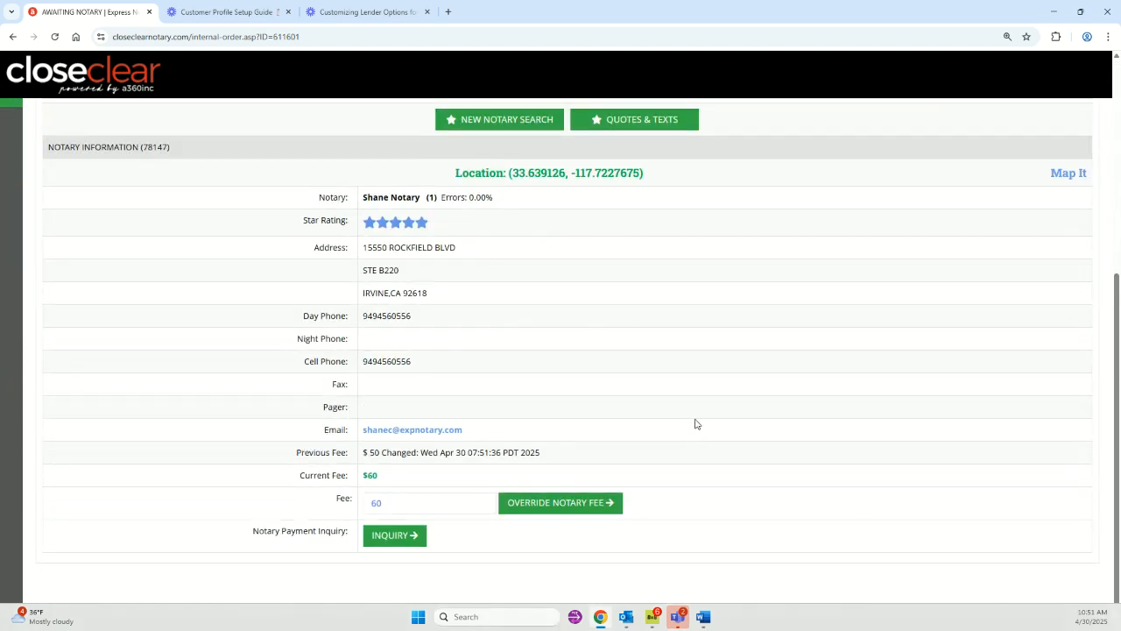
{"action": "scroll", "coordinate": [696, 424], "scroll_direction": "up", "scroll_amount": 1}
{"action": "scroll", "coordinate": [481, 275], "scroll_direction": "down", "scroll_amount": 1}
{"action": "scroll", "coordinate": [701, 413], "scroll_direction": "up", "scroll_amount": 4}
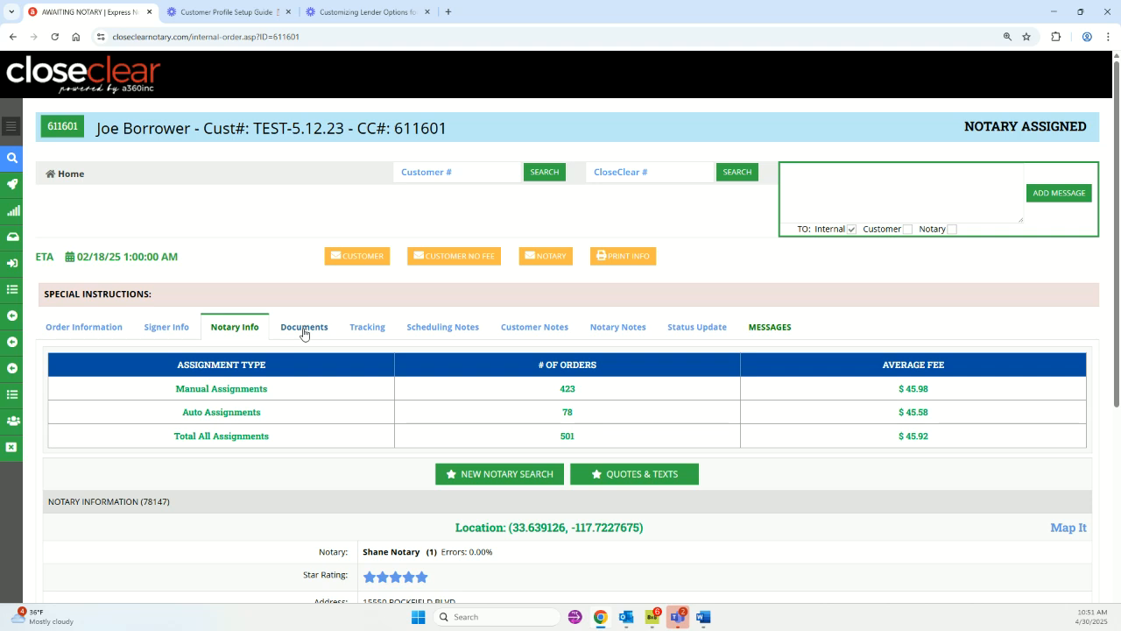
View the DOCS file on the Documents tab, then the Tracking tab's history log.
{"action": "left_click", "coordinate": [304, 329]}
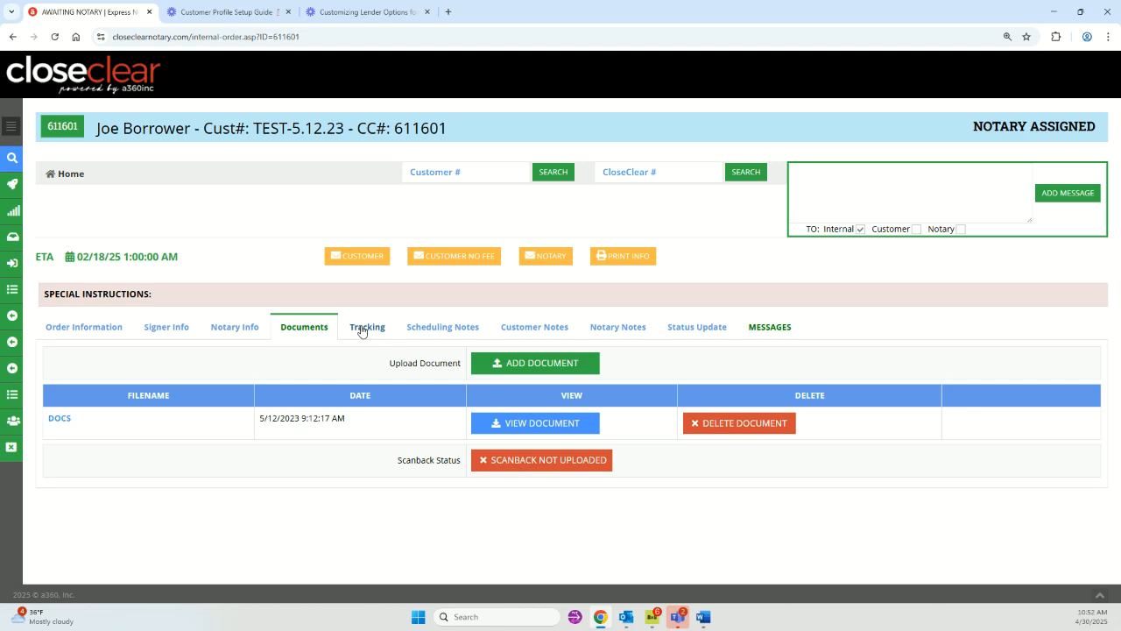
{"action": "left_click", "coordinate": [361, 329]}
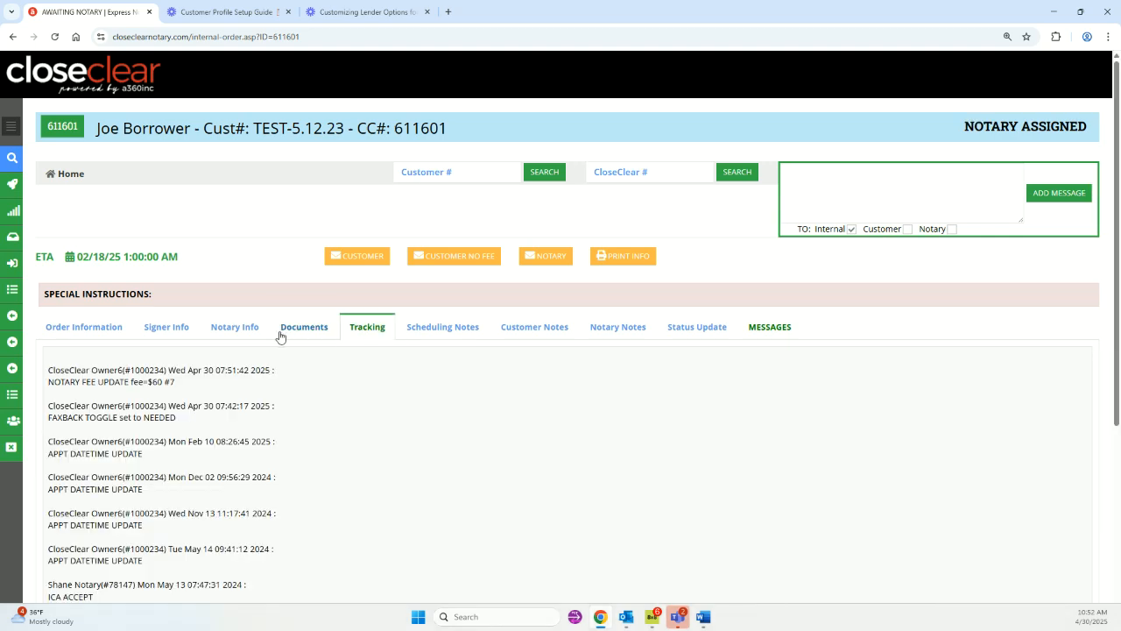
{"action": "scroll", "coordinate": [378, 323], "scroll_direction": "down", "scroll_amount": 5}
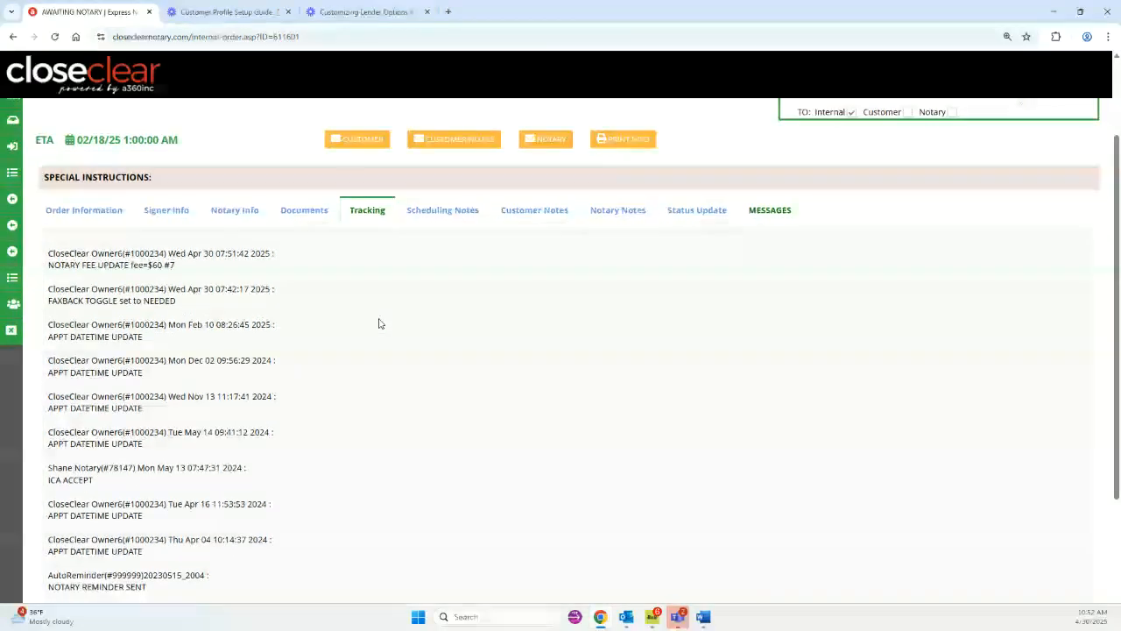
{"action": "scroll", "coordinate": [380, 307], "scroll_direction": "up", "scroll_amount": 5}
{"action": "scroll", "coordinate": [376, 313], "scroll_direction": "down", "scroll_amount": 5}
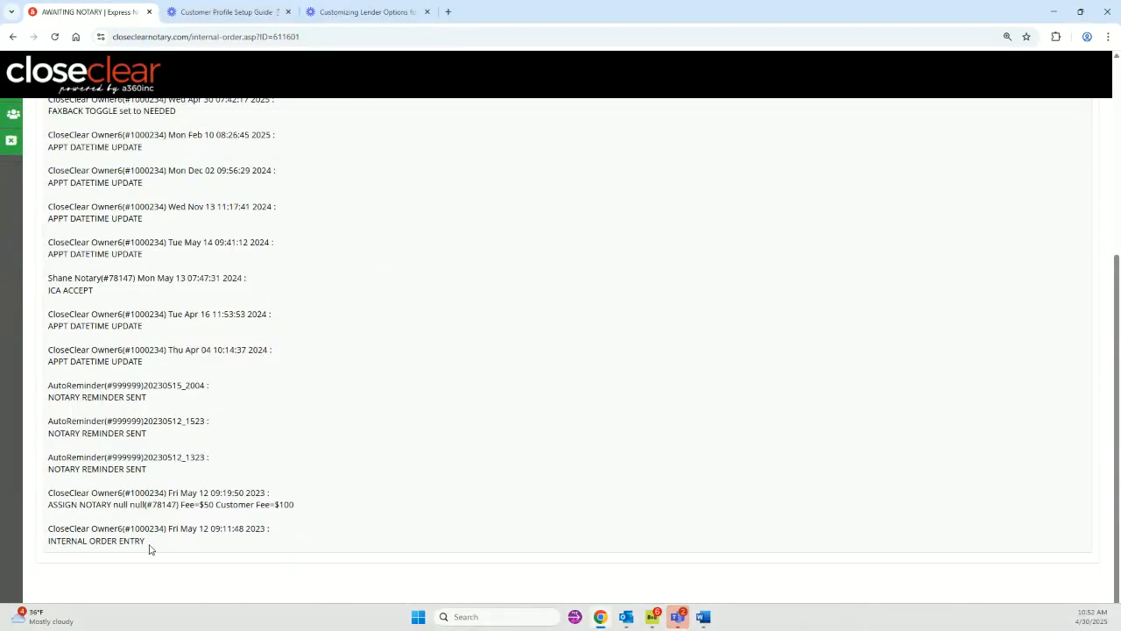
{"action": "scroll", "coordinate": [220, 528], "scroll_direction": "up", "scroll_amount": 5}
{"action": "scroll", "coordinate": [253, 520], "scroll_direction": "down", "scroll_amount": 5}
{"action": "left_click_drag", "start_coordinate": [150, 547], "coordinate": [46, 532]}
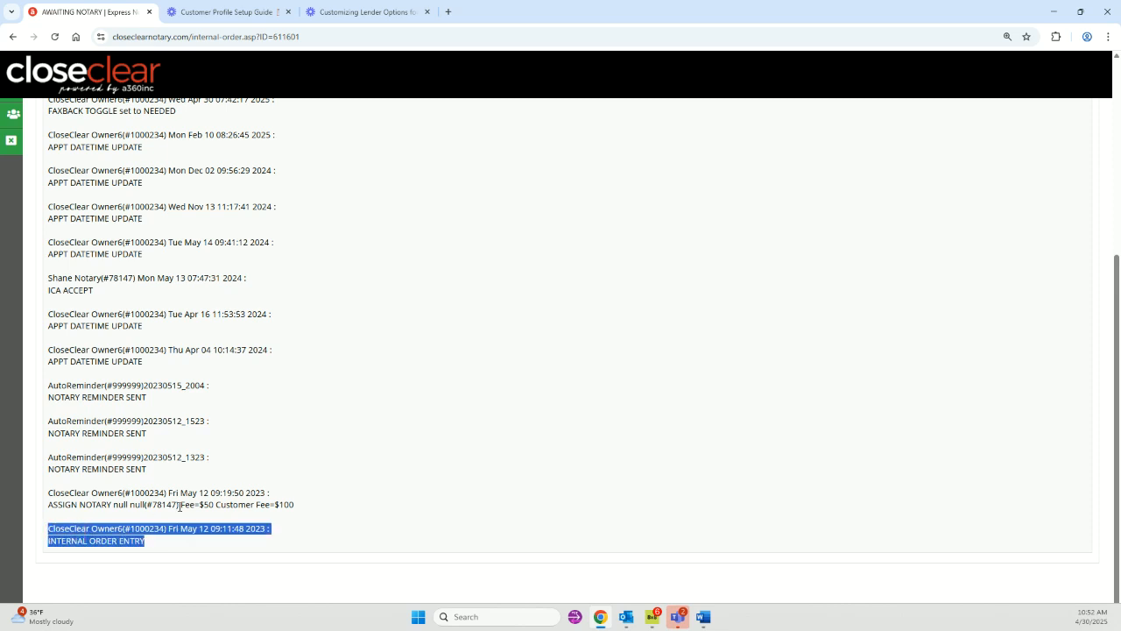
{"action": "left_click_drag", "start_coordinate": [294, 506], "coordinate": [48, 493]}
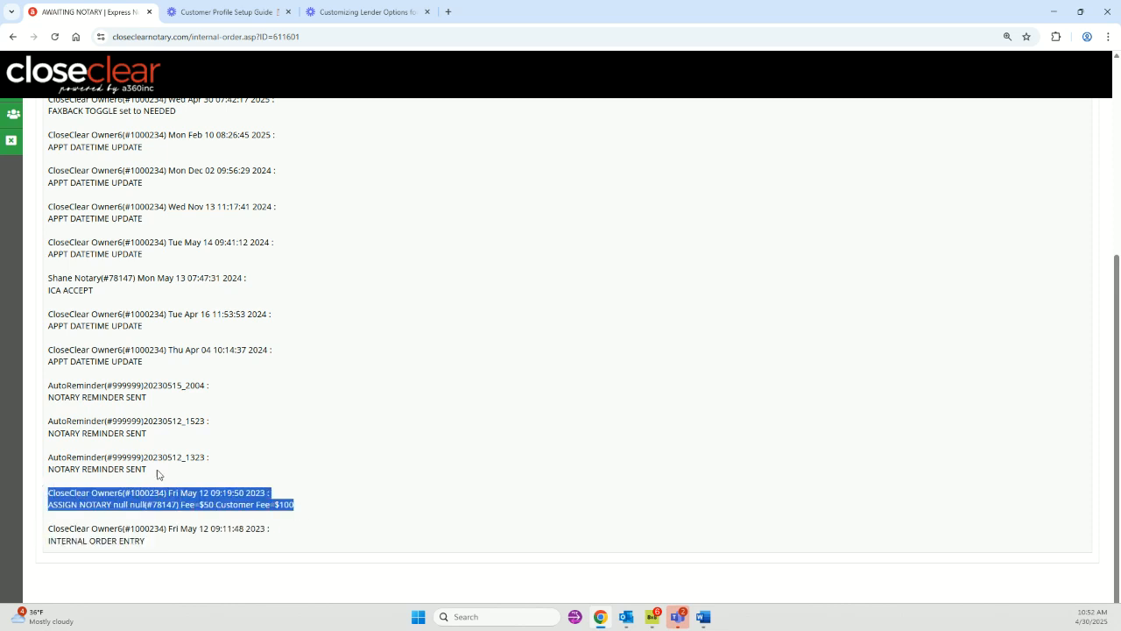
{"action": "scroll", "coordinate": [164, 474], "scroll_direction": "up", "scroll_amount": 1}
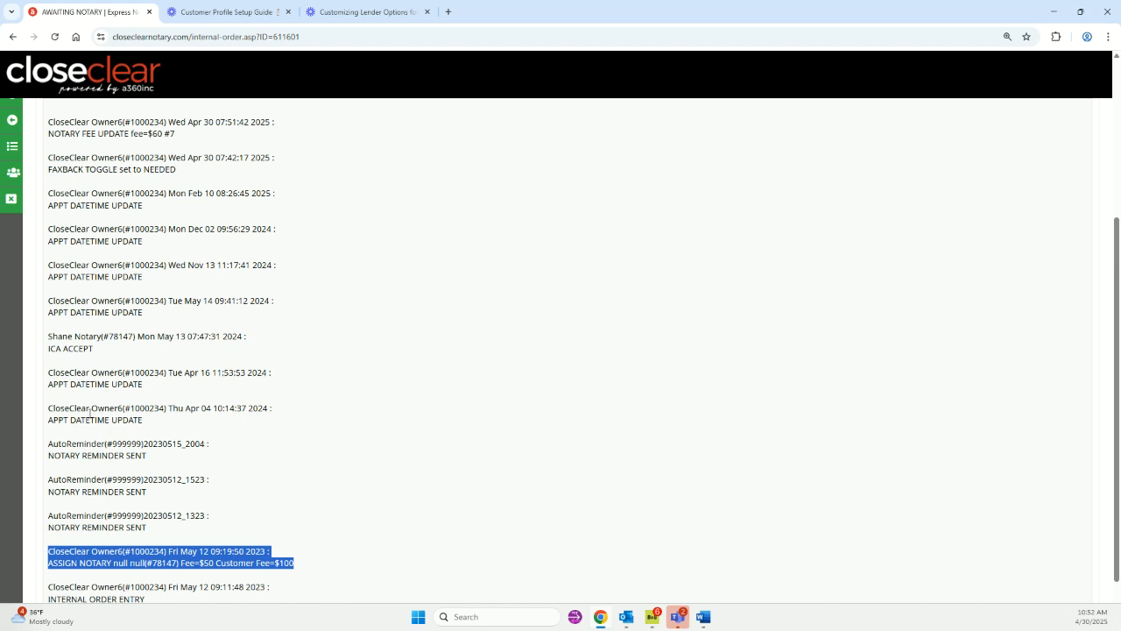
{"action": "scroll", "coordinate": [106, 416], "scroll_direction": "up", "scroll_amount": 2}
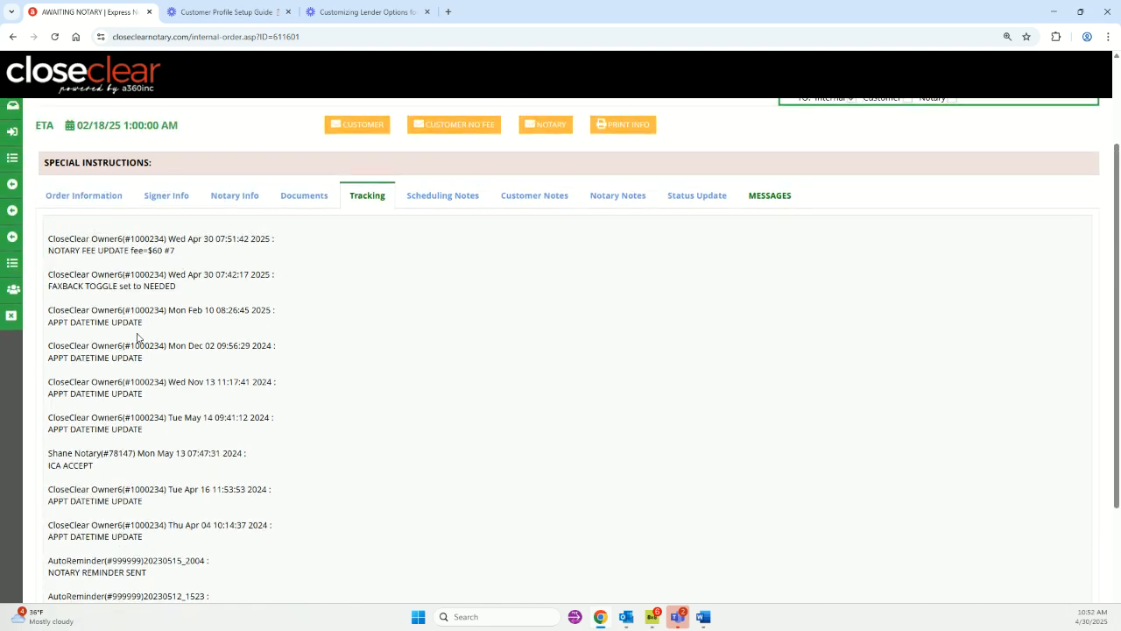
{"action": "scroll", "coordinate": [141, 342], "scroll_direction": "up", "scroll_amount": 2}
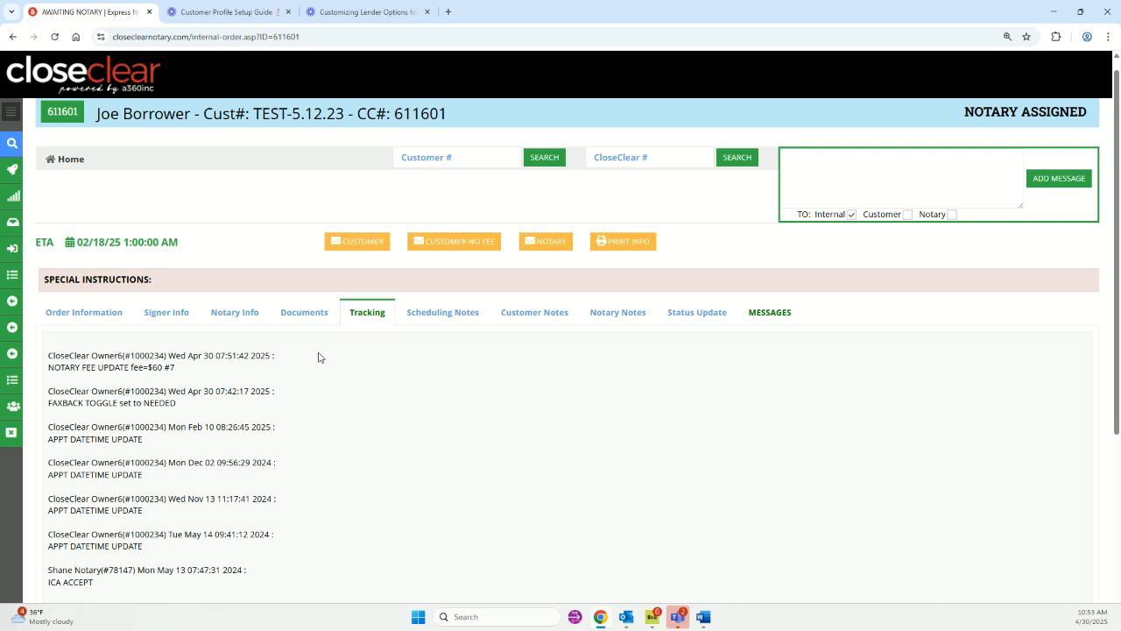
Read the Scheduling Notes and Customer Notes, then bring up the empty Notary Notes list.
{"action": "left_click", "coordinate": [444, 315]}
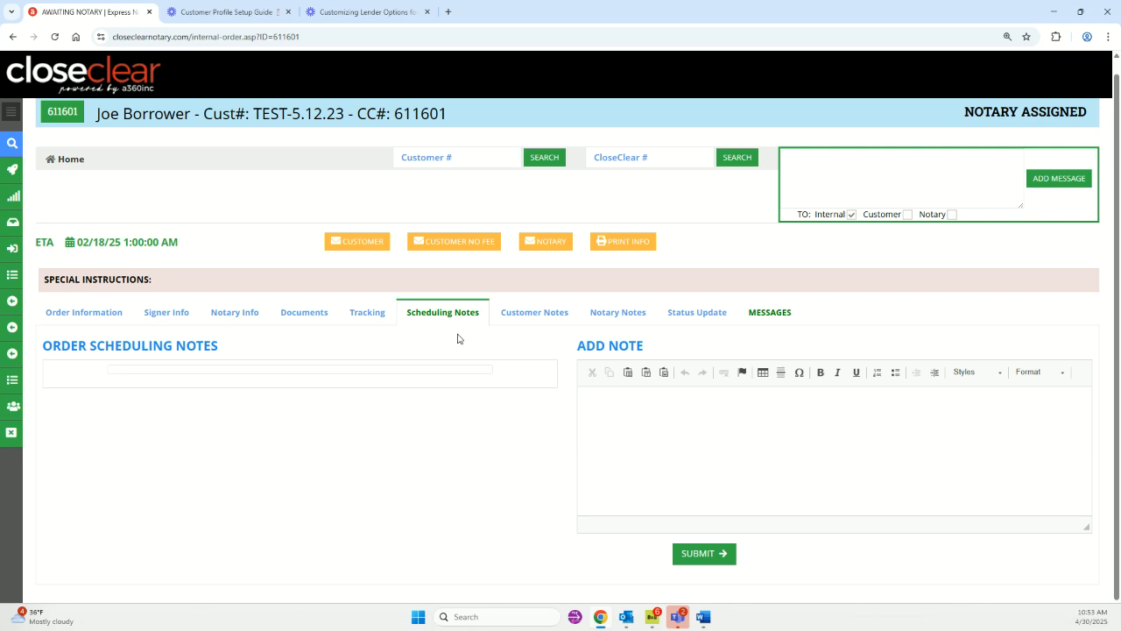
{"action": "left_click", "coordinate": [526, 315]}
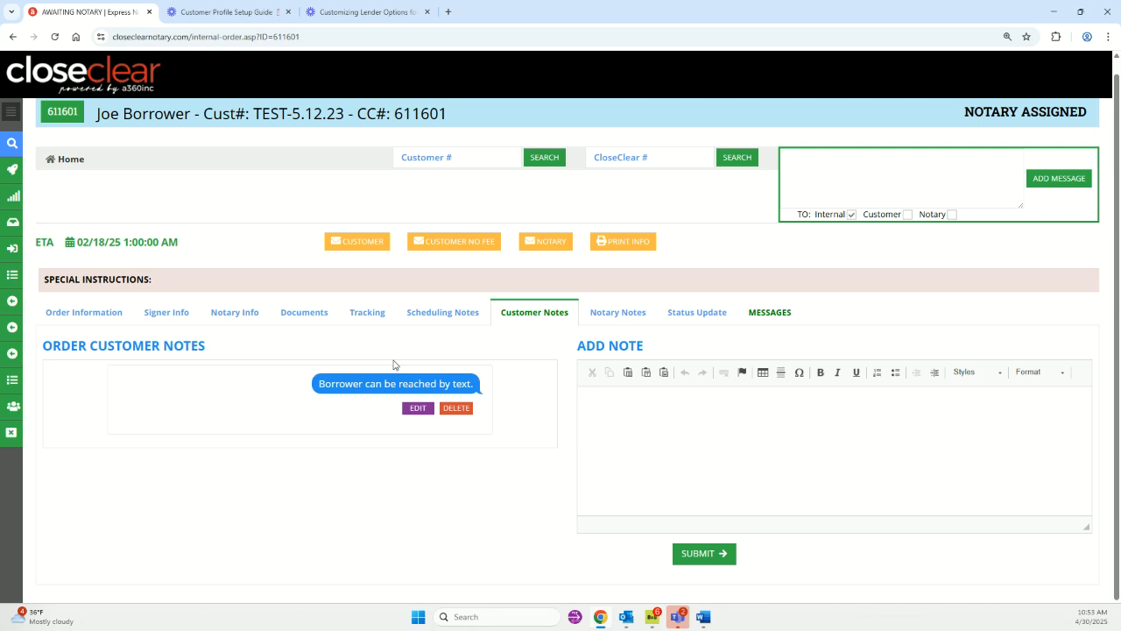
{"action": "left_click", "coordinate": [596, 314]}
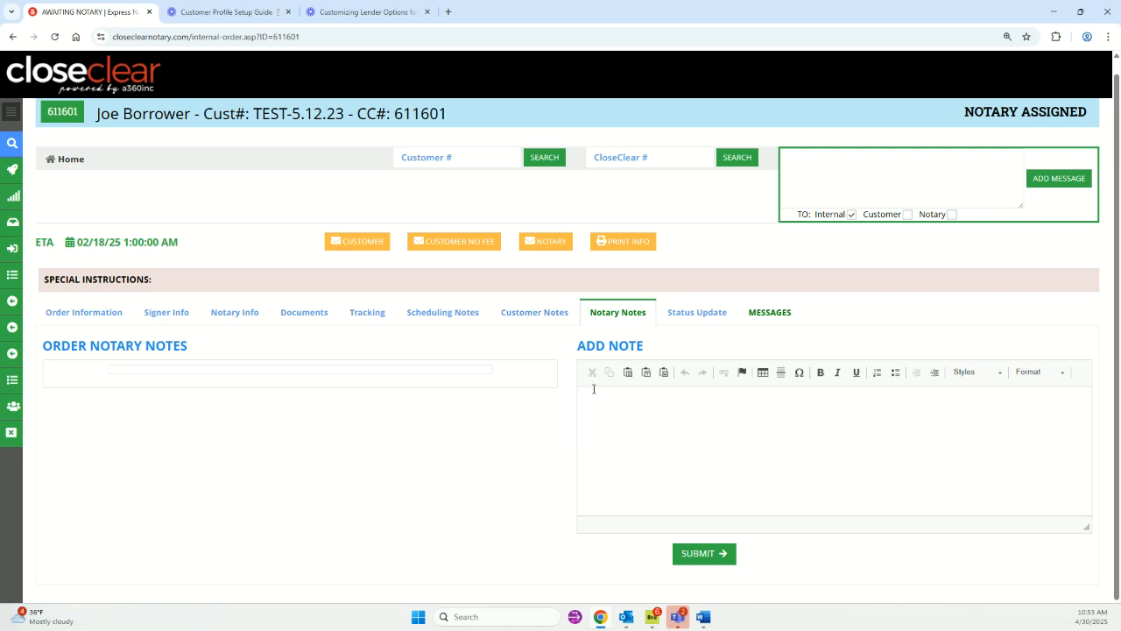
Show the order's Status Update list, running from Awaiting Notary to Refused to Sign.
{"action": "left_click", "coordinate": [697, 314]}
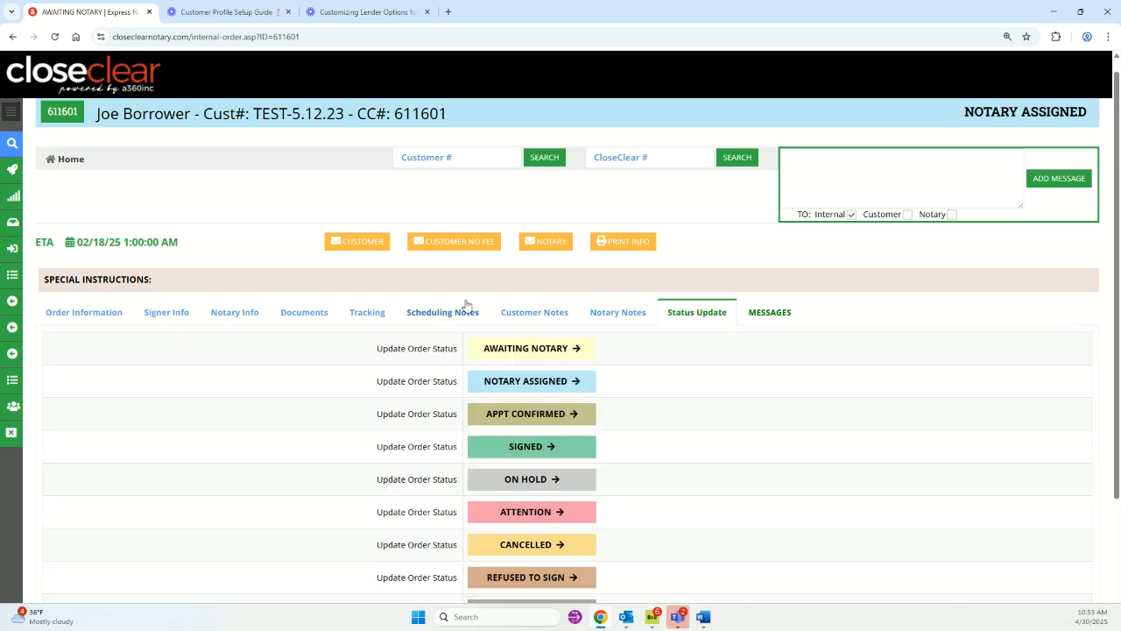
{"action": "scroll", "coordinate": [297, 211], "scroll_direction": "up", "scroll_amount": 1}
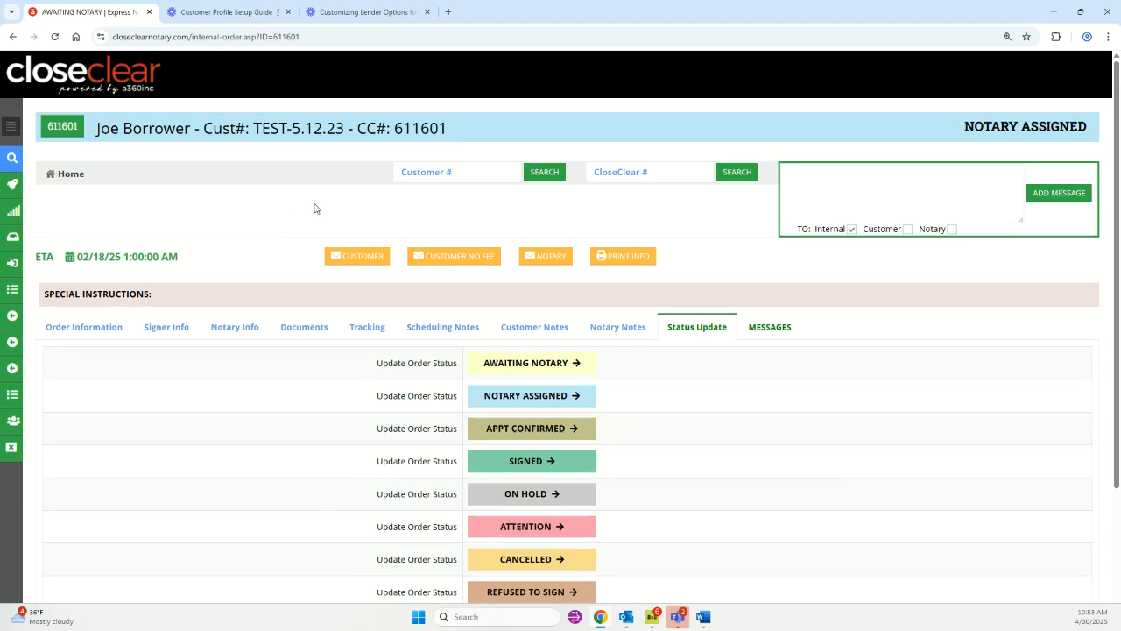
{"action": "scroll", "coordinate": [313, 208], "scroll_direction": "down", "scroll_amount": 2}
{"action": "scroll", "coordinate": [313, 207], "scroll_direction": "up", "scroll_amount": 2}
{"action": "scroll", "coordinate": [636, 370], "scroll_direction": "down", "scroll_amount": 1}
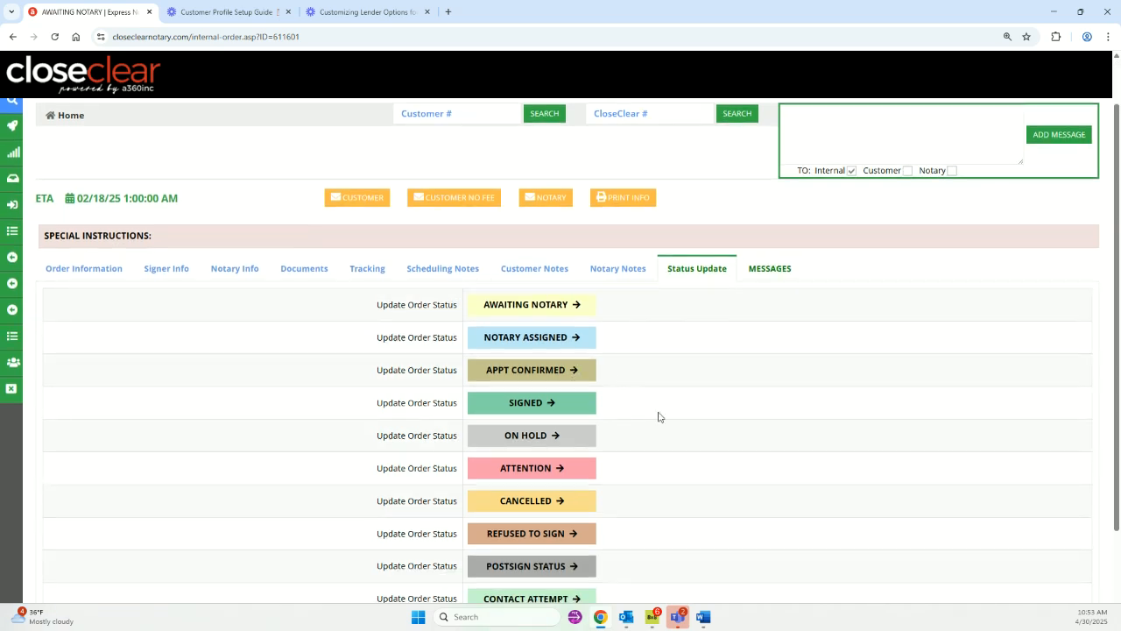
{"action": "scroll", "coordinate": [663, 378], "scroll_direction": "up", "scroll_amount": 1}
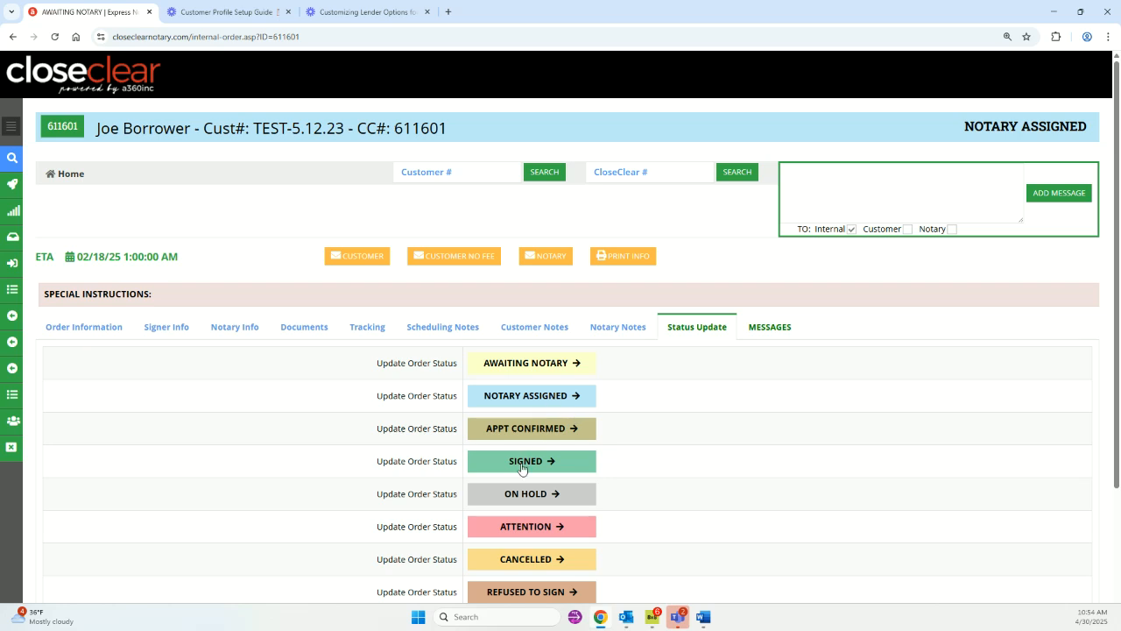
{"action": "scroll", "coordinate": [580, 463], "scroll_direction": "down", "scroll_amount": 2}
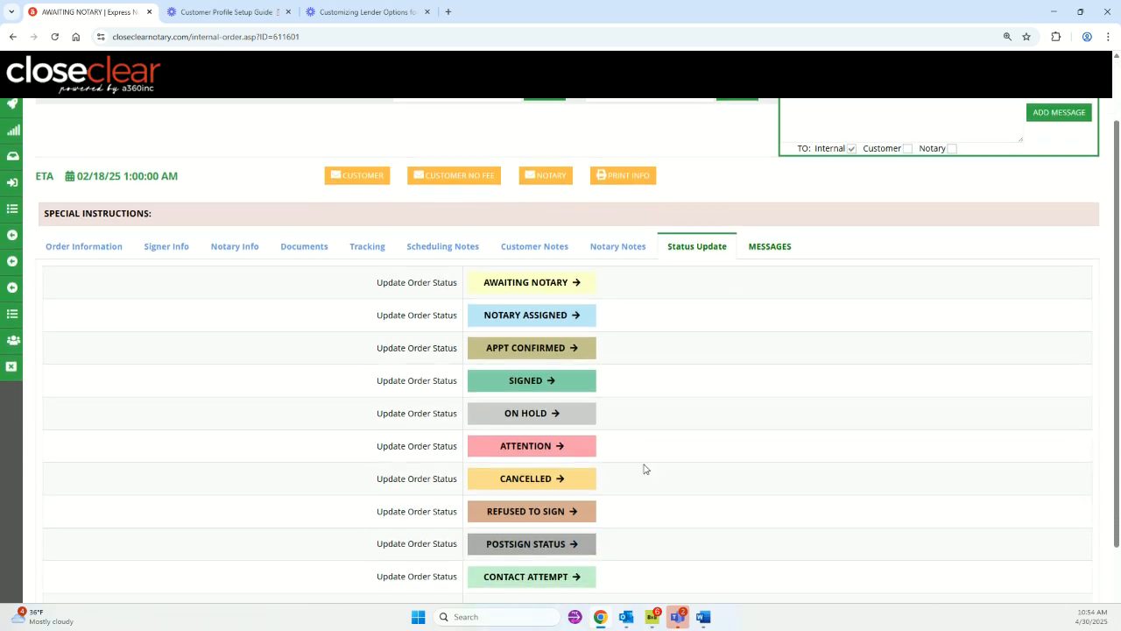
{"action": "scroll", "coordinate": [644, 469], "scroll_direction": "down", "scroll_amount": 1}
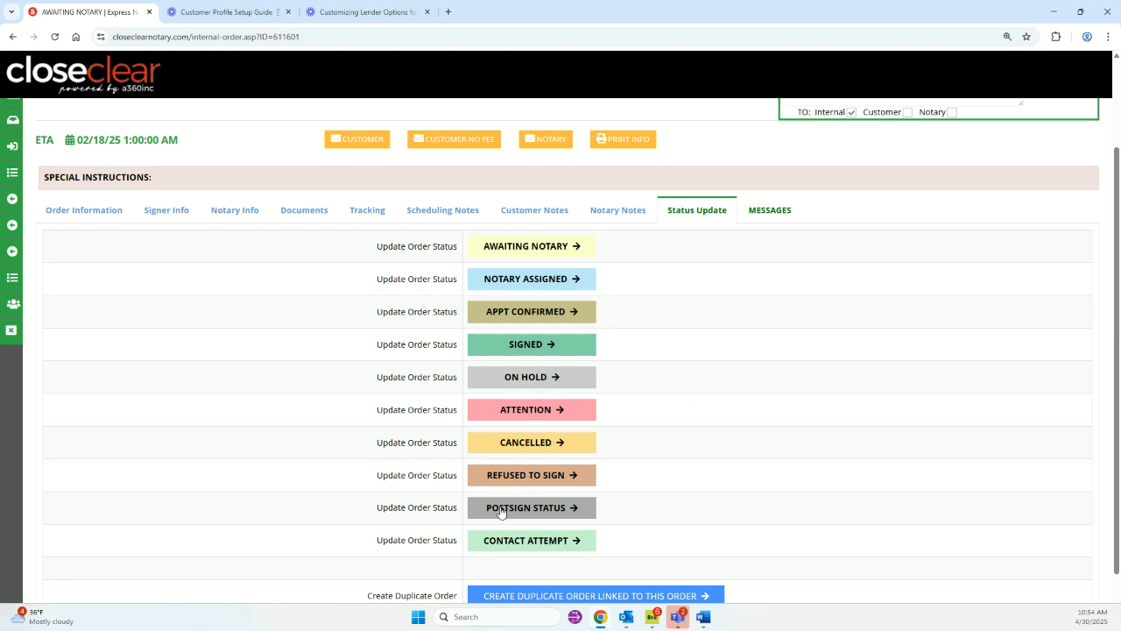
{"action": "scroll", "coordinate": [668, 468], "scroll_direction": "up", "scroll_amount": 2}
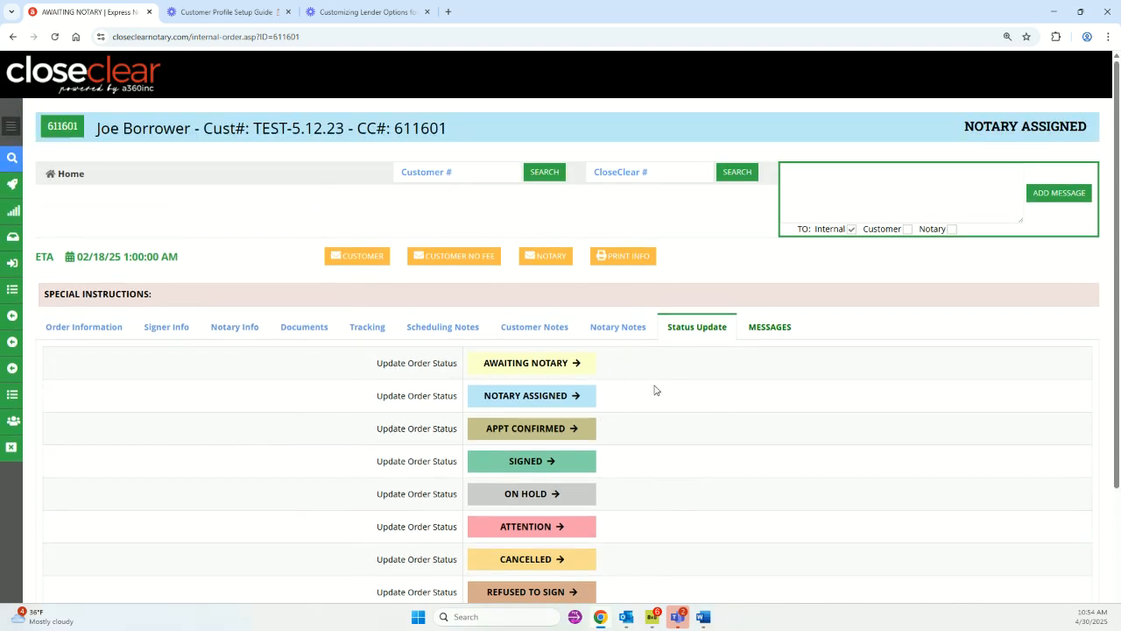
{"action": "scroll", "coordinate": [656, 388], "scroll_direction": "down", "scroll_amount": 2}
{"action": "scroll", "coordinate": [644, 381], "scroll_direction": "up", "scroll_amount": 2}
{"action": "scroll", "coordinate": [751, 344], "scroll_direction": "down", "scroll_amount": 3}
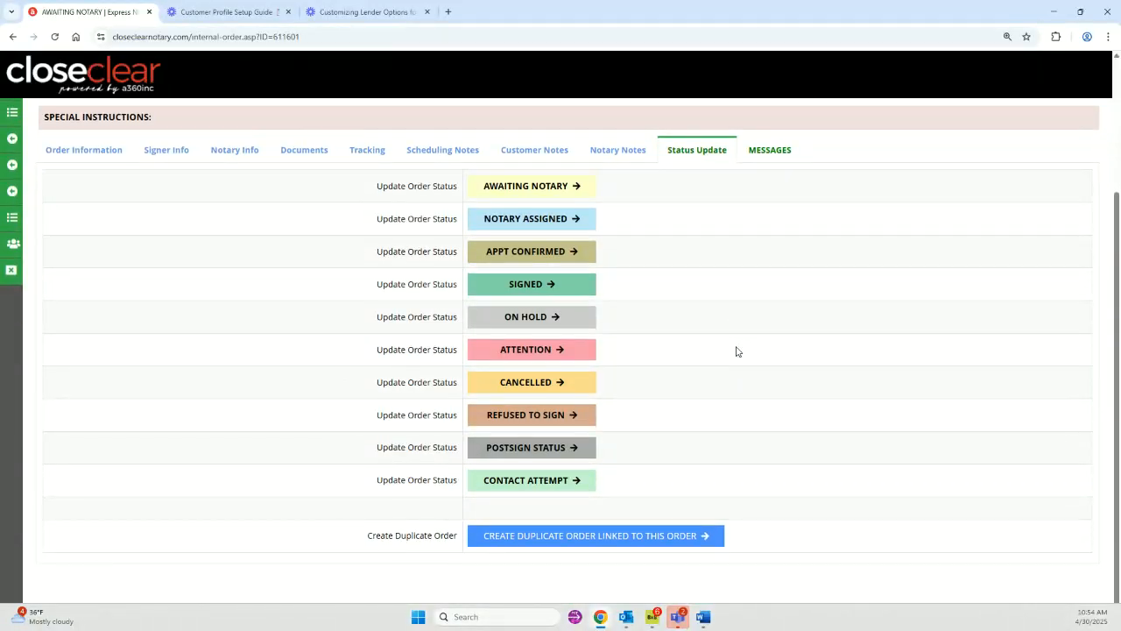
{"action": "scroll", "coordinate": [738, 351], "scroll_direction": "up", "scroll_amount": 3}
{"action": "scroll", "coordinate": [731, 368], "scroll_direction": "down", "scroll_amount": 3}
{"action": "scroll", "coordinate": [752, 373], "scroll_direction": "up", "scroll_amount": 3}
{"action": "scroll", "coordinate": [751, 373], "scroll_direction": "up", "scroll_amount": 1}
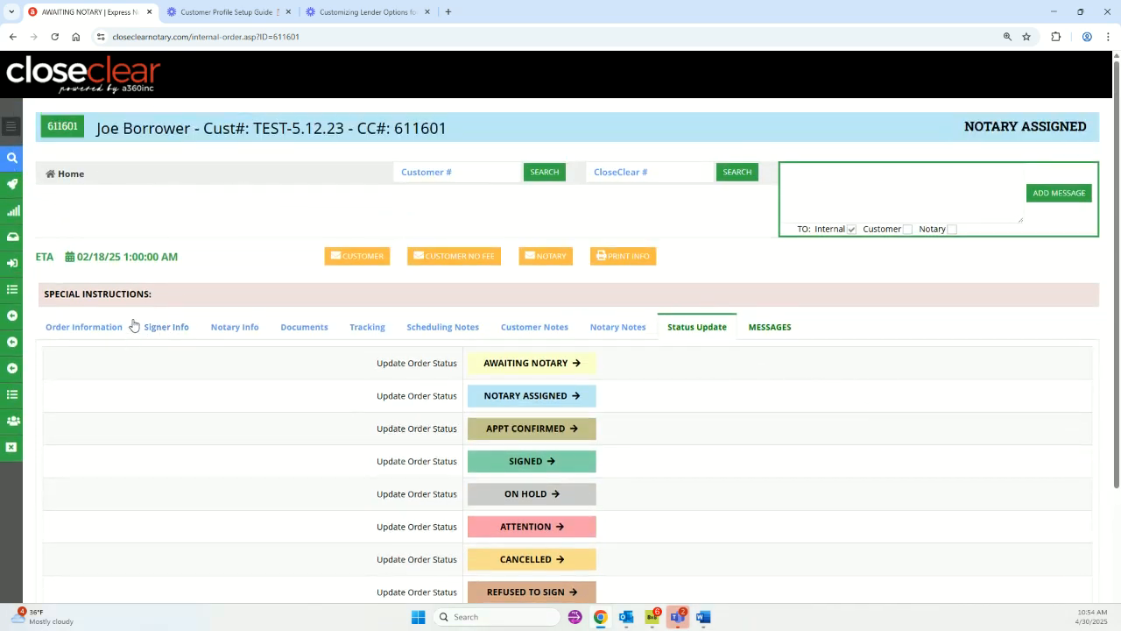
{"action": "left_click_drag", "start_coordinate": [265, 129], "coordinate": [350, 130]}
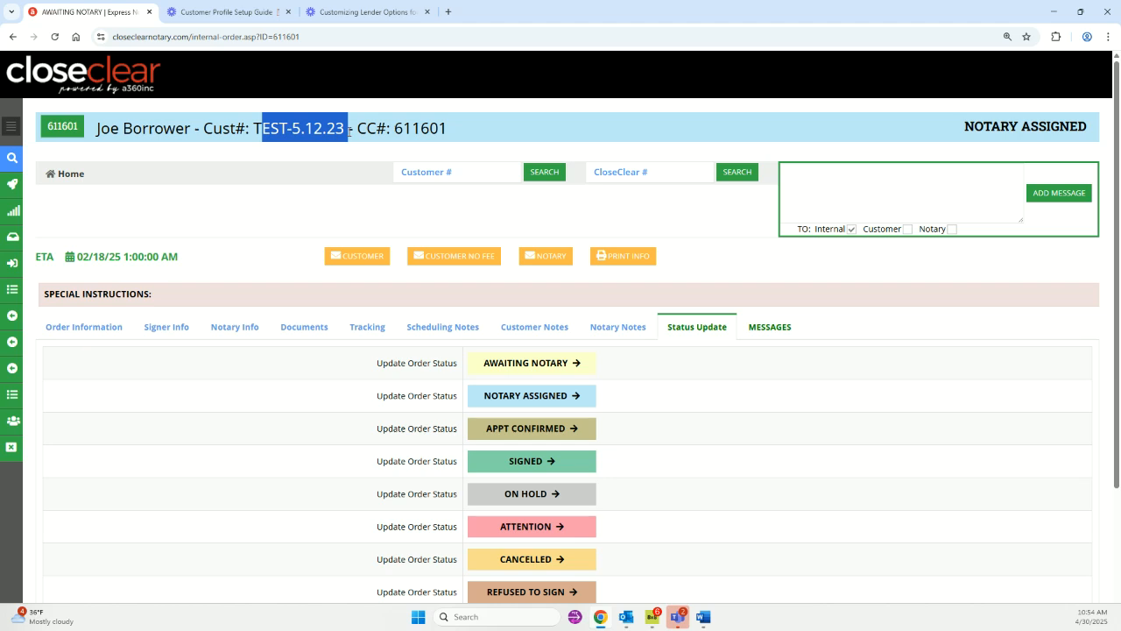
{"action": "left_click", "coordinate": [225, 228]}
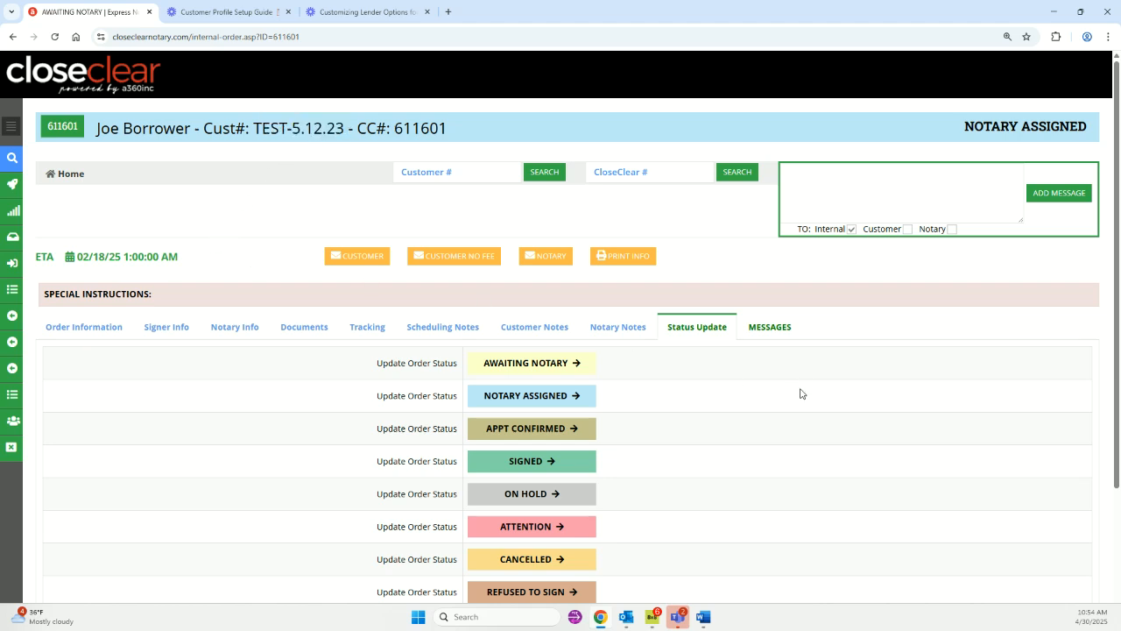
{"action": "scroll", "coordinate": [791, 365], "scroll_direction": "down", "scroll_amount": 1}
{"action": "scroll", "coordinate": [490, 263], "scroll_direction": "up", "scroll_amount": 1}
{"action": "scroll", "coordinate": [628, 368], "scroll_direction": "down", "scroll_amount": 3}
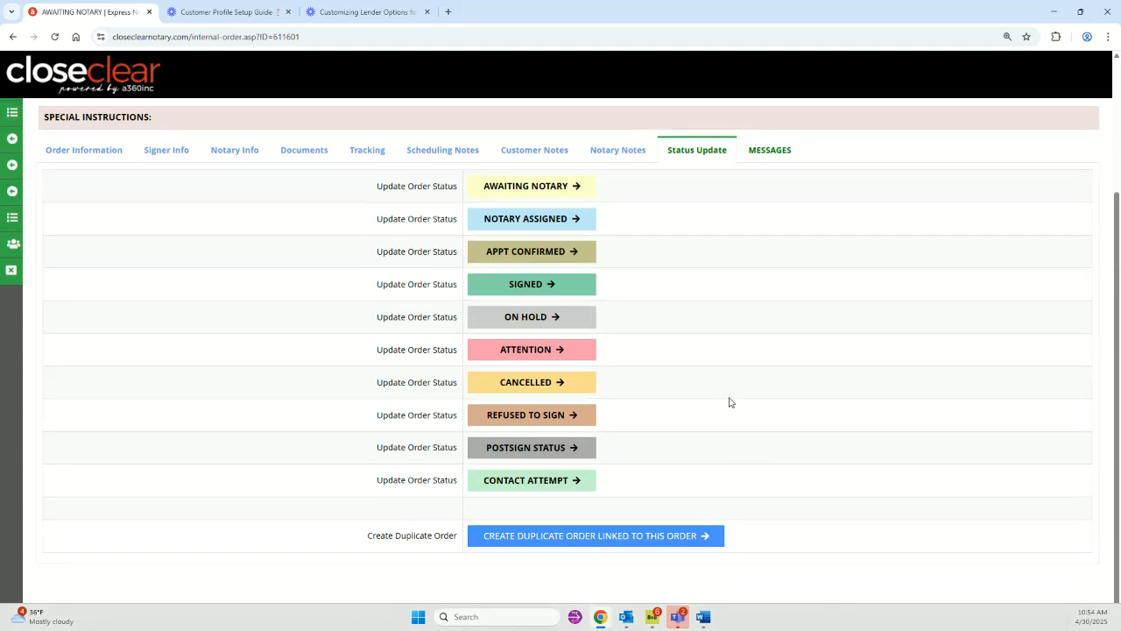
{"action": "scroll", "coordinate": [731, 402], "scroll_direction": "up", "scroll_amount": 3}
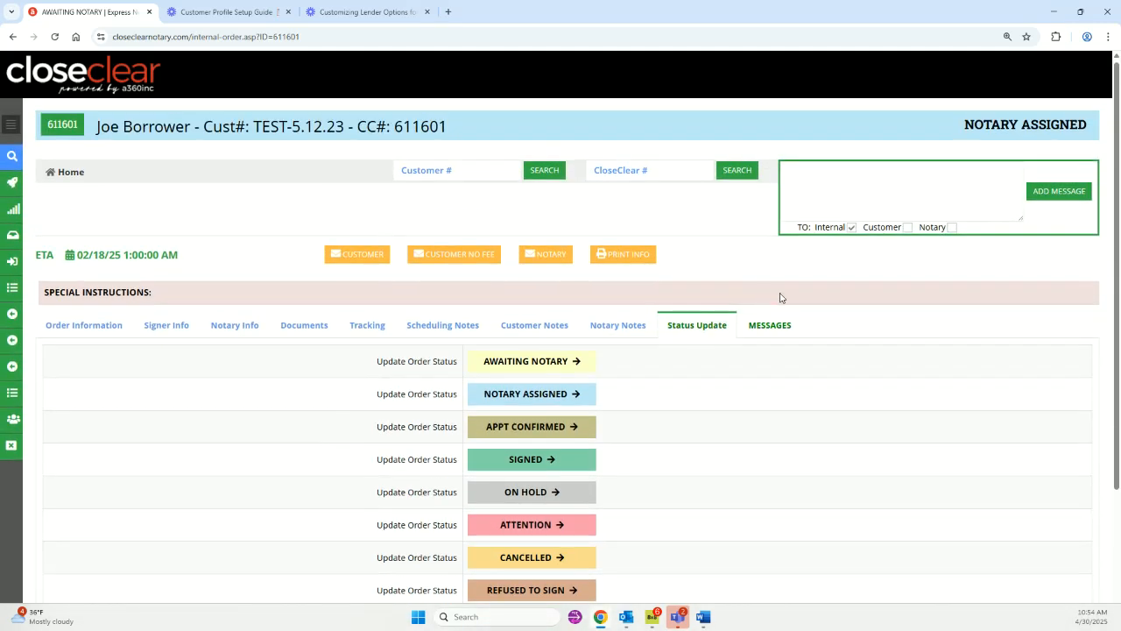
{"action": "left_click", "coordinate": [782, 331]}
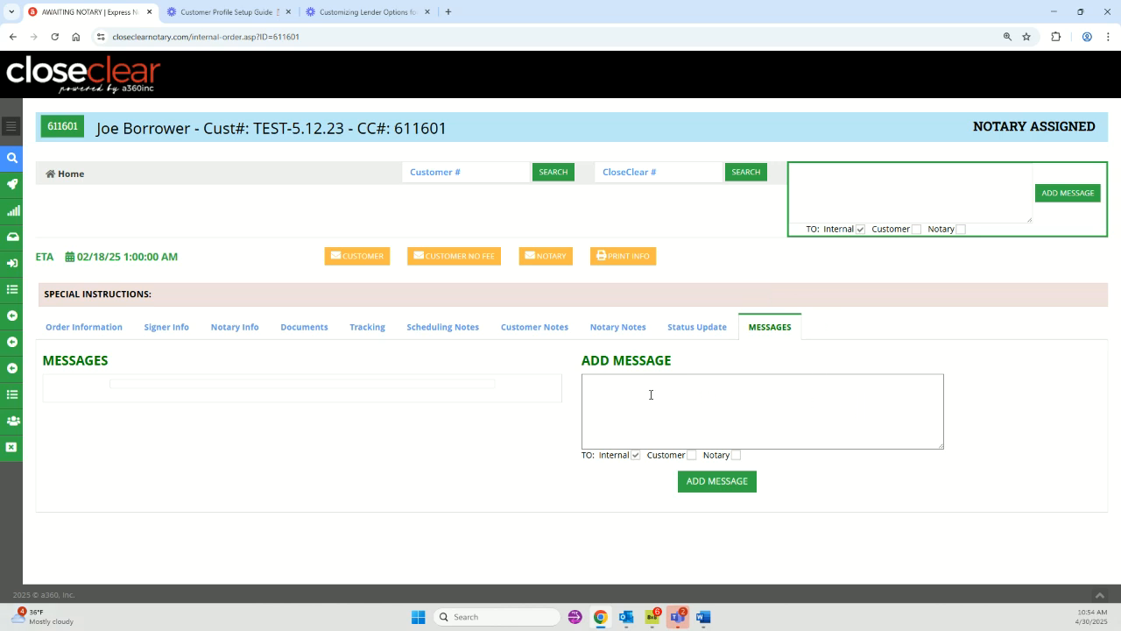
{"action": "left_click", "coordinate": [611, 389]}
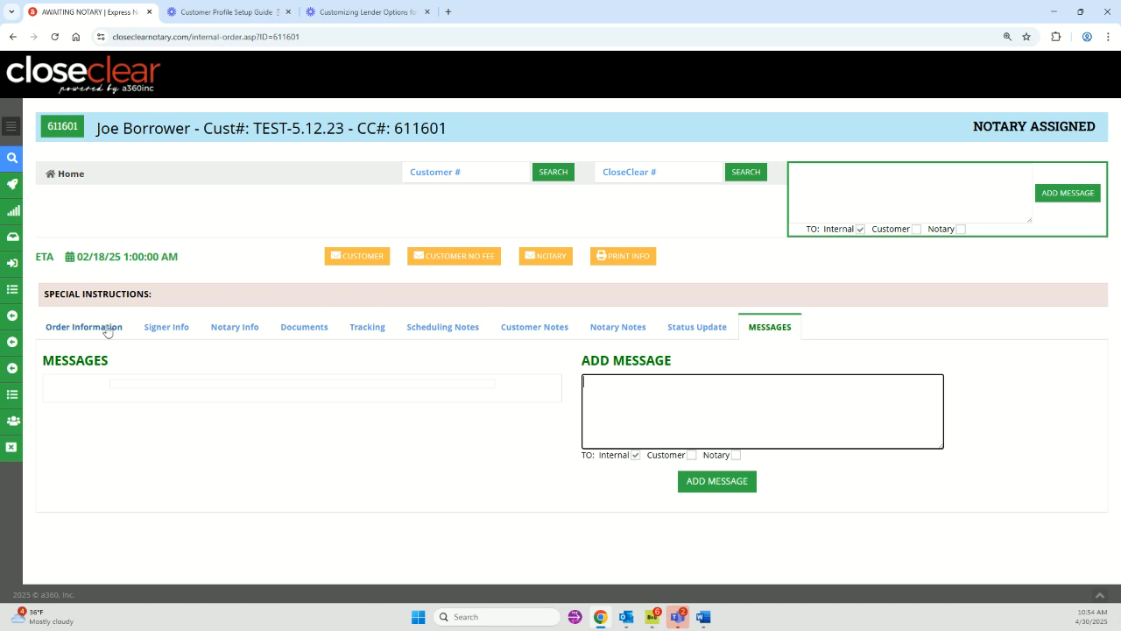
{"action": "left_click", "coordinate": [77, 325]}
{"action": "scroll", "coordinate": [388, 351], "scroll_direction": "down", "scroll_amount": 3}
{"action": "left_click_drag", "start_coordinate": [481, 313], "coordinate": [340, 309]}
{"action": "left_click", "coordinate": [190, 293]}
{"action": "scroll", "coordinate": [676, 304], "scroll_direction": "up", "scroll_amount": 4}
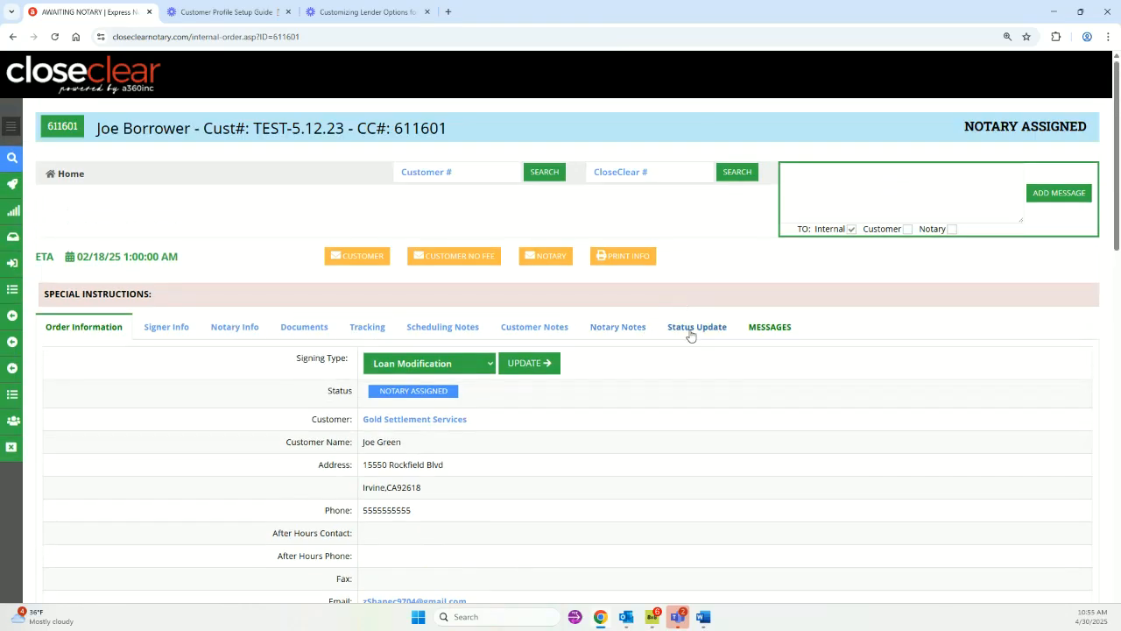
{"action": "scroll", "coordinate": [425, 419], "scroll_direction": "down", "scroll_amount": 2}
{"action": "scroll", "coordinate": [514, 400], "scroll_direction": "up", "scroll_amount": 2}
Start a new message, toggle the Customer and Notary recipients off again, then show Status Update options.
{"action": "left_click", "coordinate": [770, 327]}
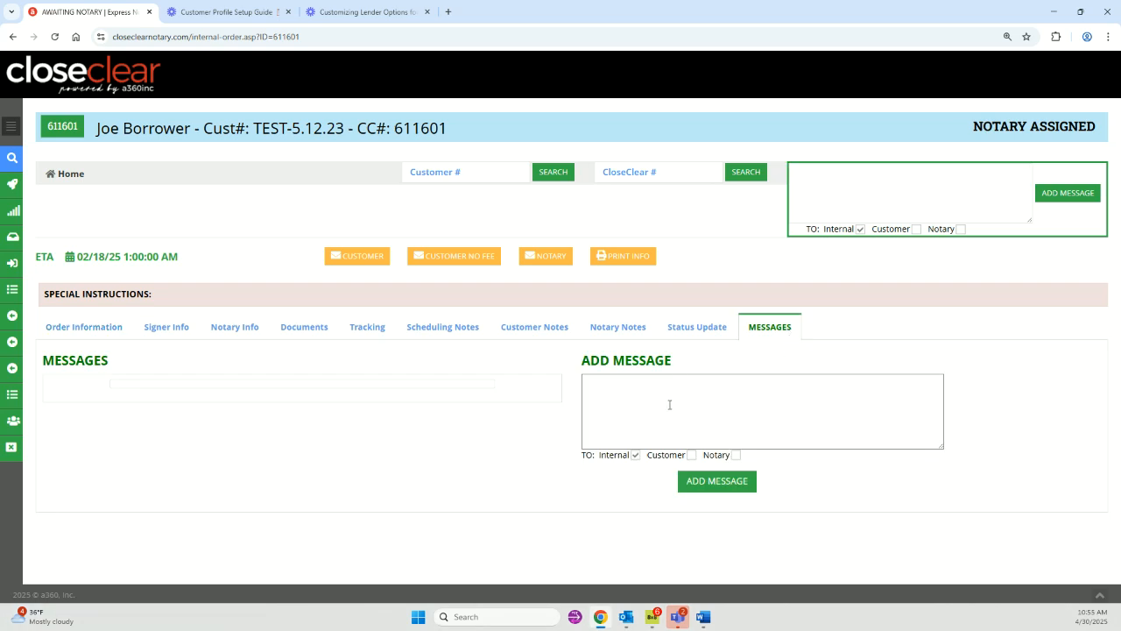
{"action": "left_click", "coordinate": [635, 405]}
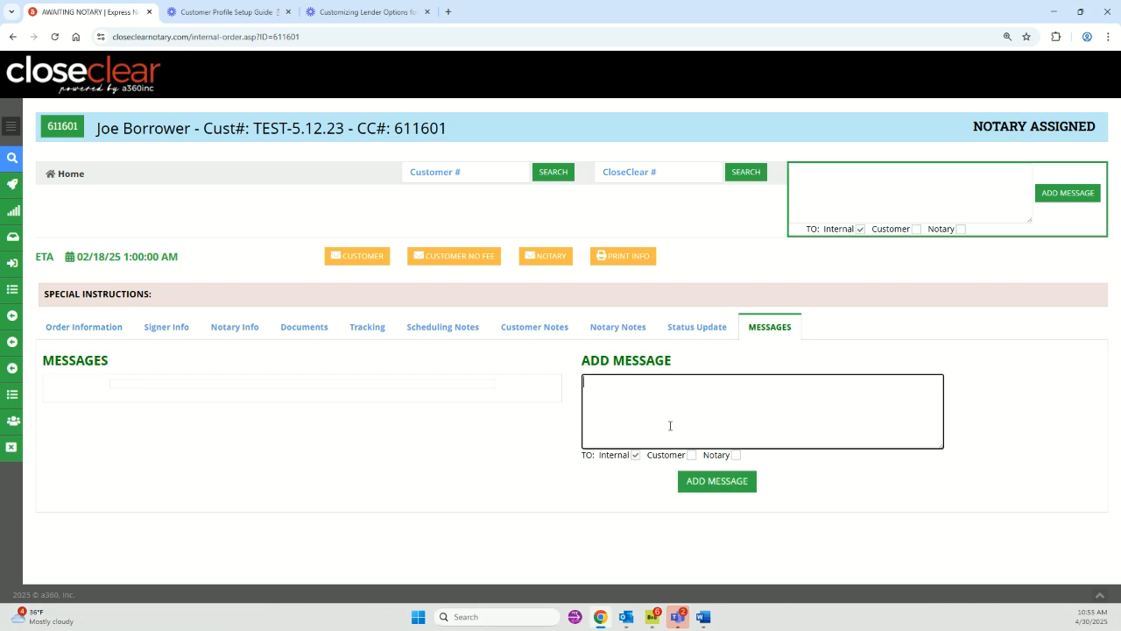
{"action": "left_click", "coordinate": [664, 454]}
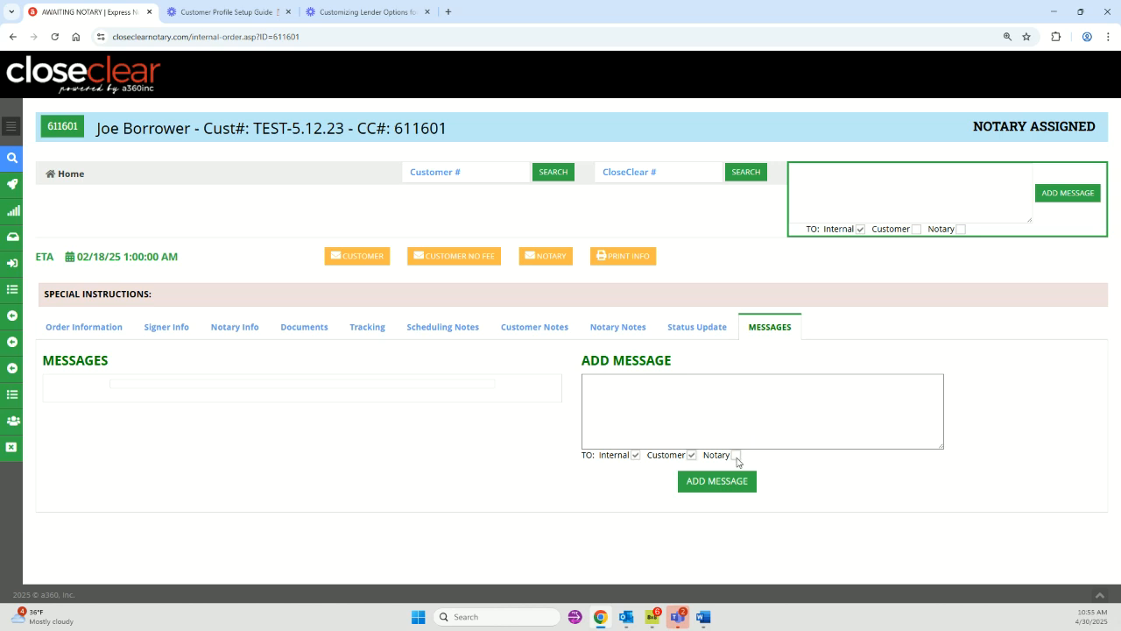
{"action": "left_click", "coordinate": [692, 454]}
{"action": "left_click", "coordinate": [736, 455]}
{"action": "left_click", "coordinate": [736, 455]}
{"action": "mouse_move", "coordinate": [13, 242]}
{"action": "left_click", "coordinate": [706, 329]}
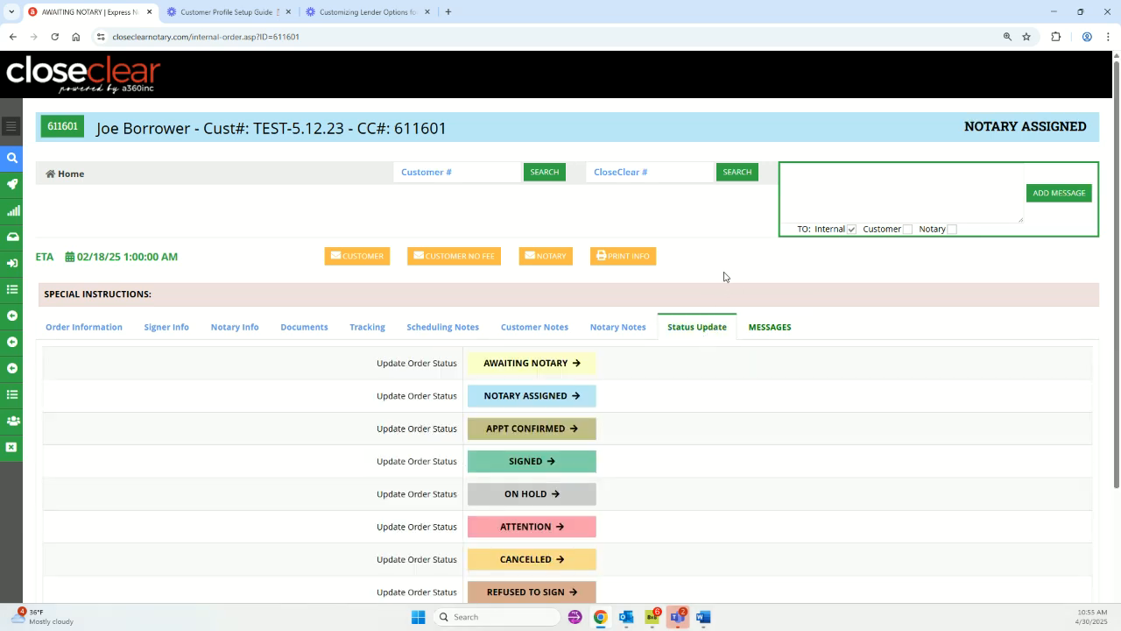
Browse All Inboxes, then Notary Assigned orders, then open the Contact Attempt stage's Gold Escrow order.
{"action": "mouse_move", "coordinate": [17, 295]}
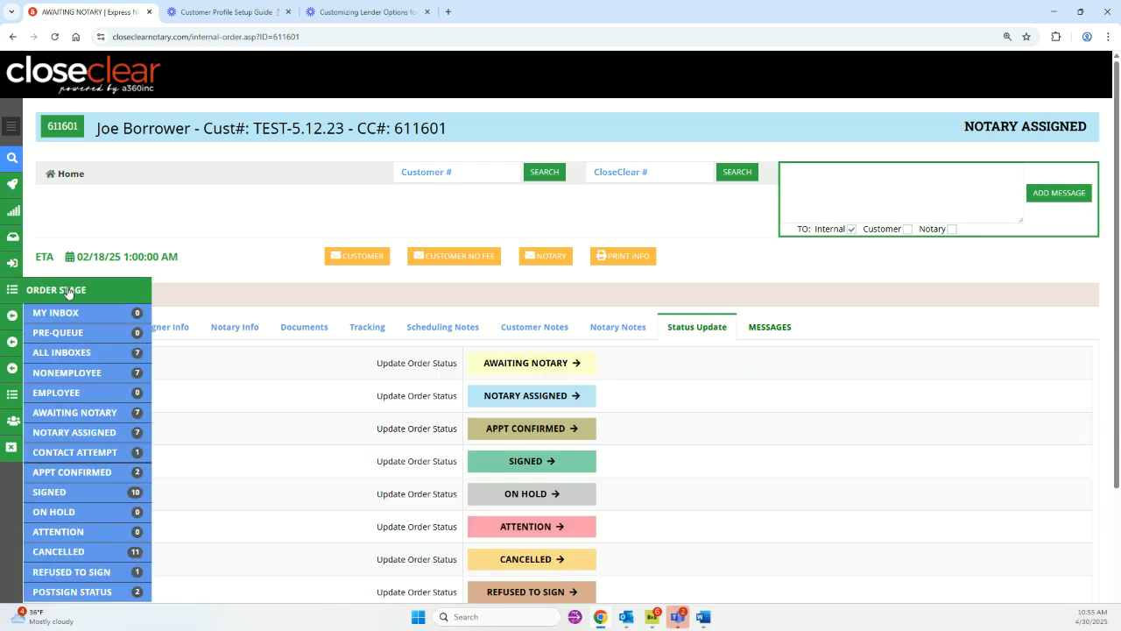
{"action": "left_click", "coordinate": [85, 352]}
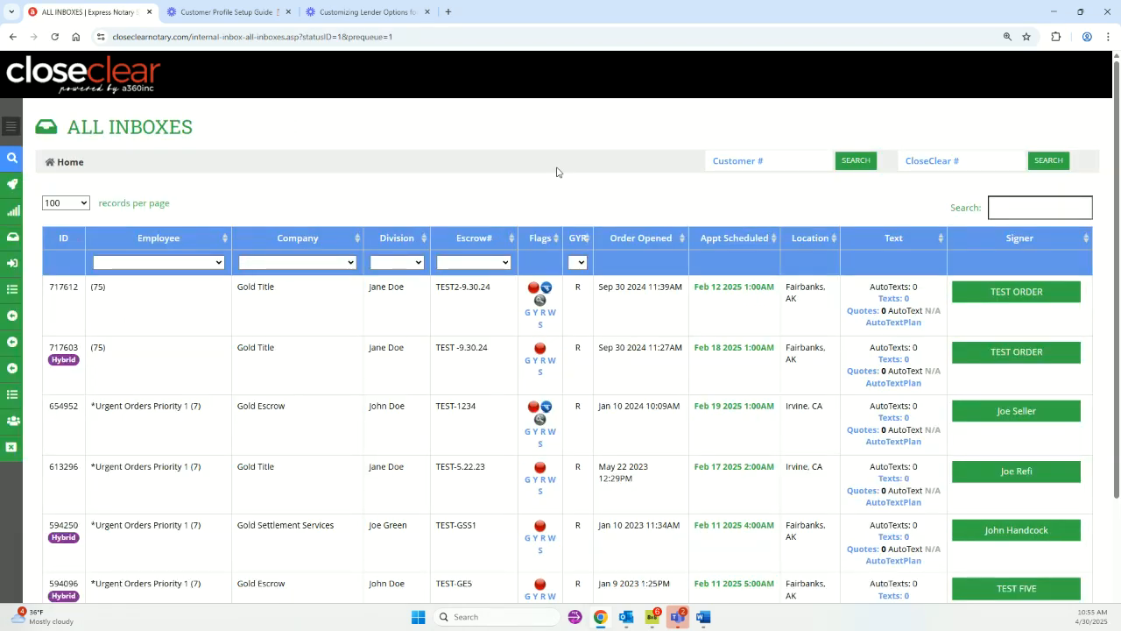
{"action": "mouse_move", "coordinate": [16, 295]}
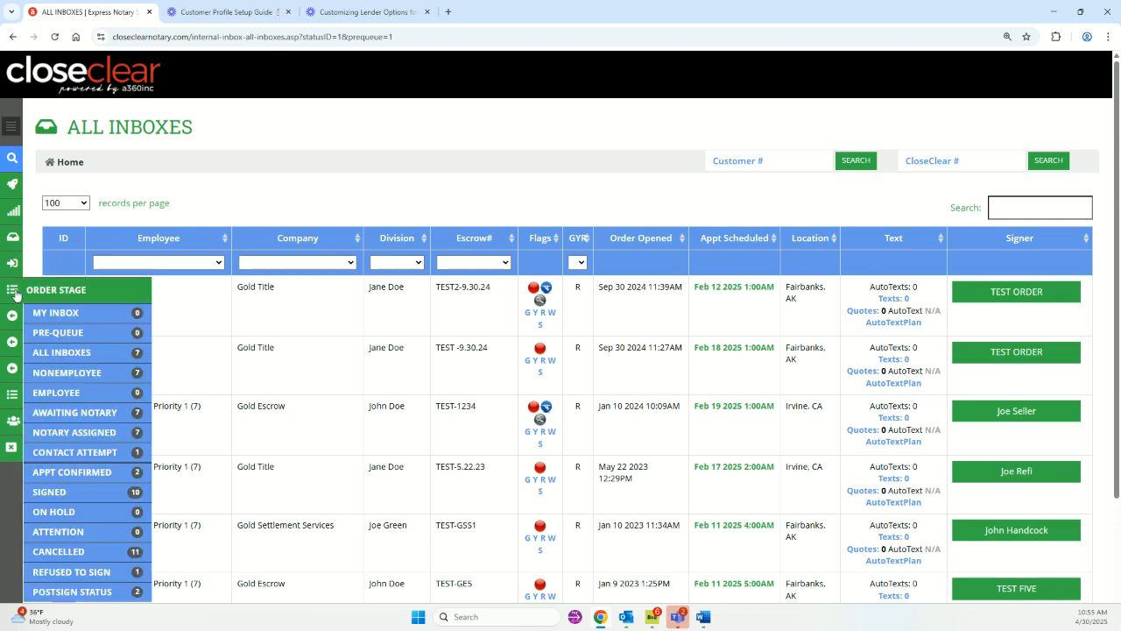
{"action": "left_click", "coordinate": [74, 432]}
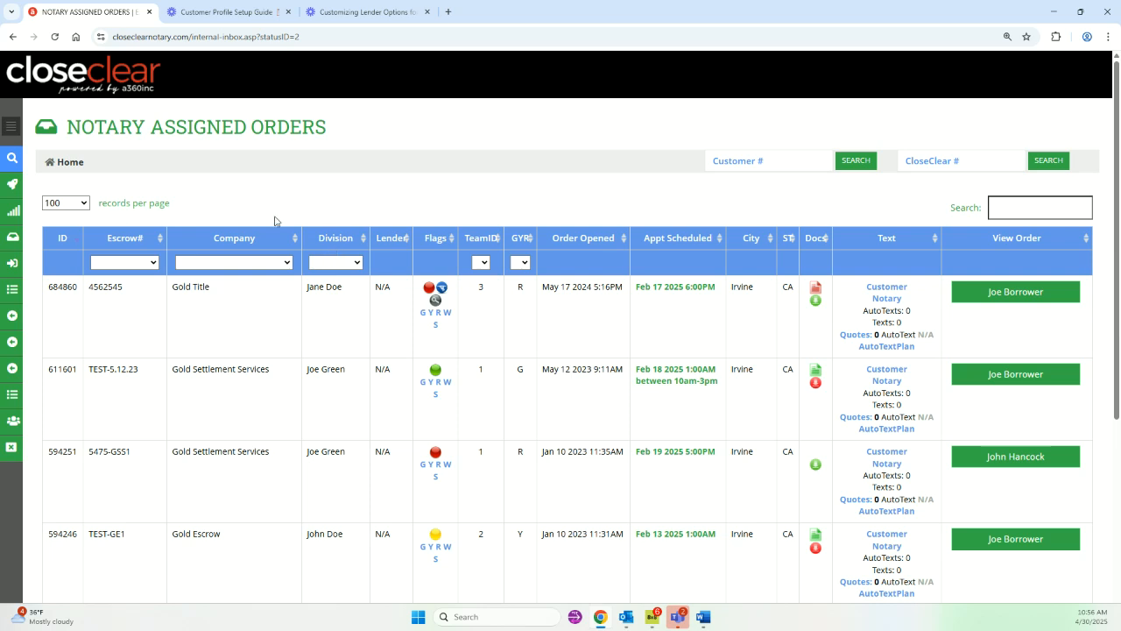
{"action": "mouse_move", "coordinate": [11, 289]}
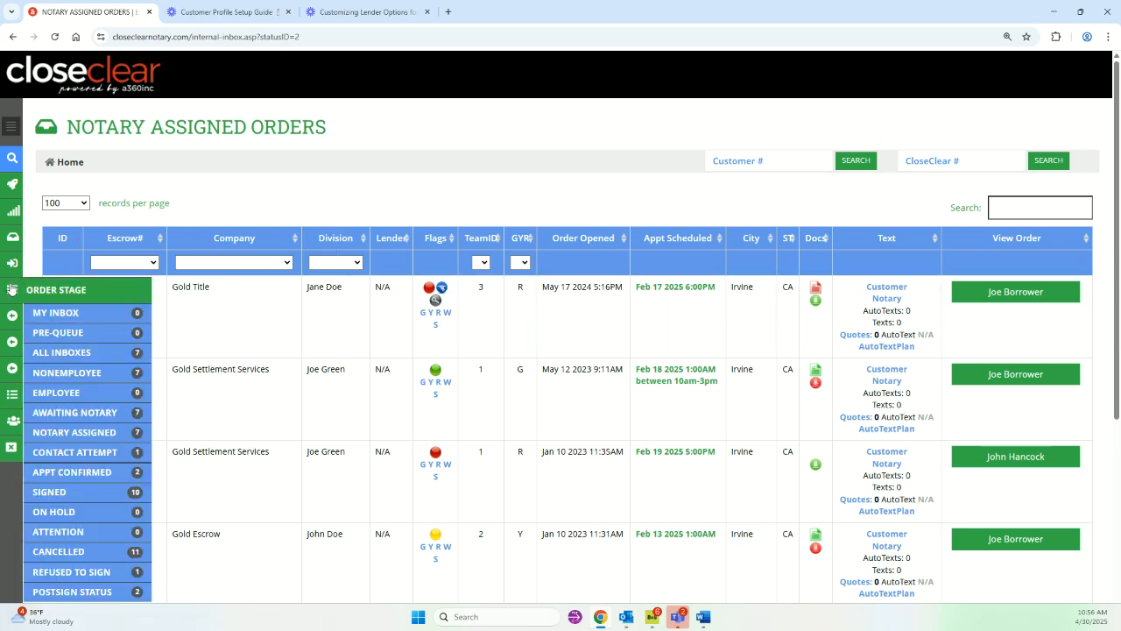
{"action": "left_click", "coordinate": [79, 454]}
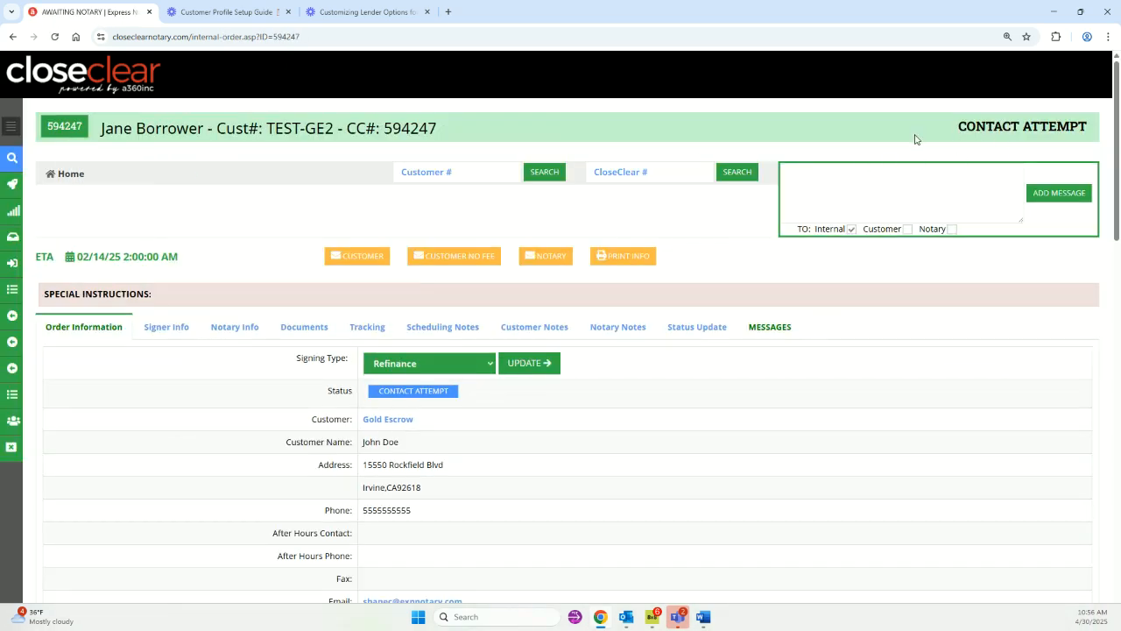
{"action": "left_click", "coordinate": [692, 329]}
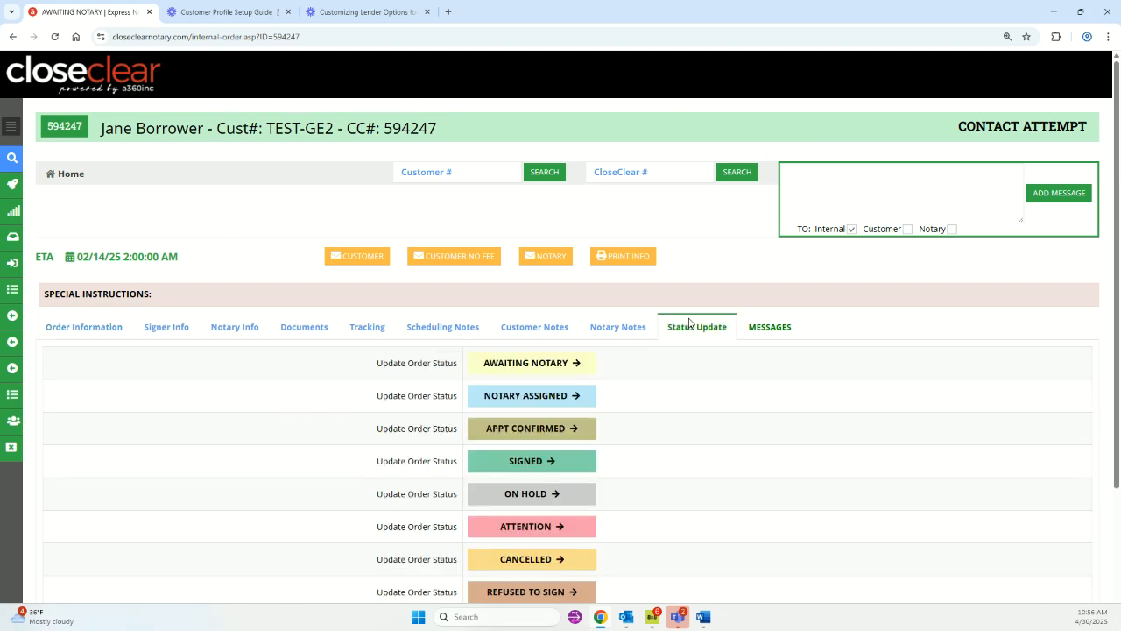
{"action": "left_click", "coordinate": [522, 432]}
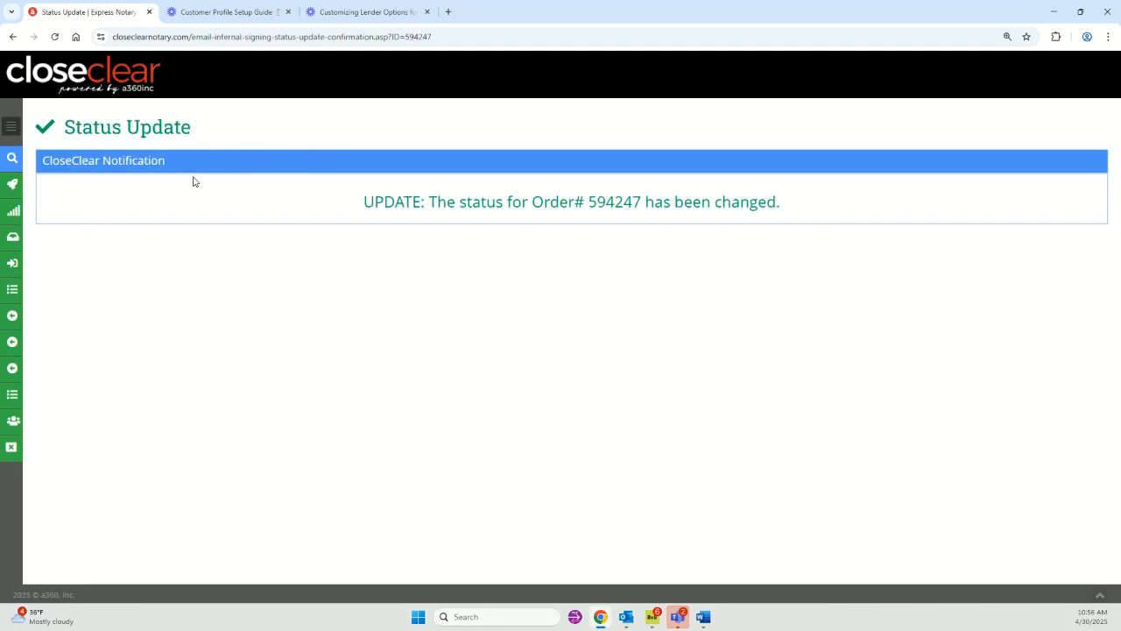
{"action": "left_click", "coordinate": [14, 37]}
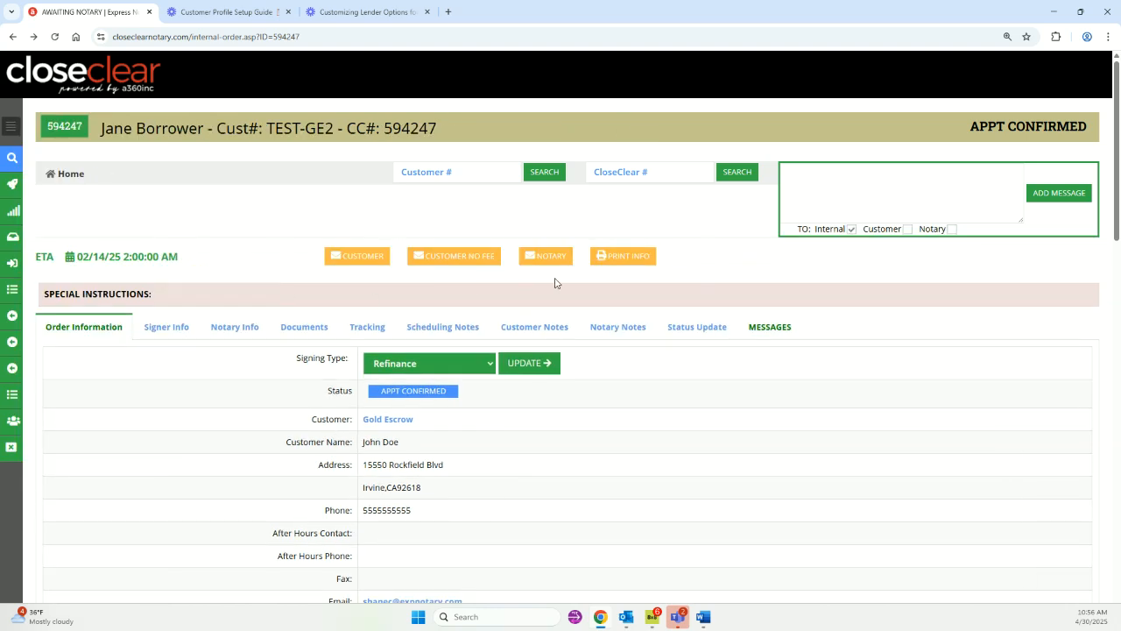
{"action": "left_click", "coordinate": [688, 331]}
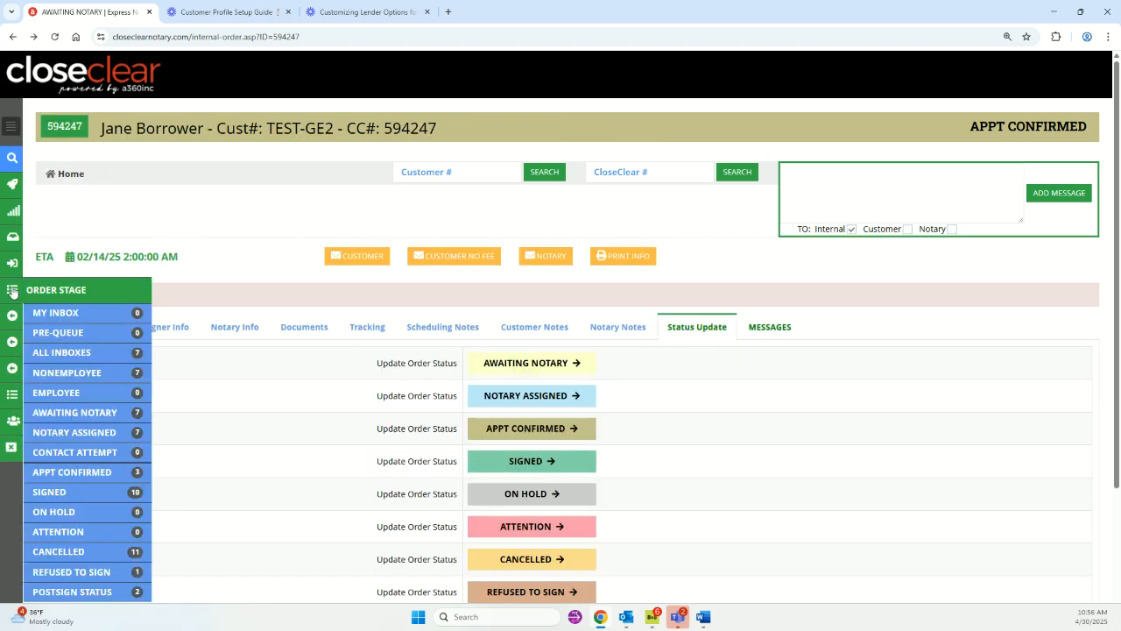
{"action": "mouse_move", "coordinate": [11, 286]}
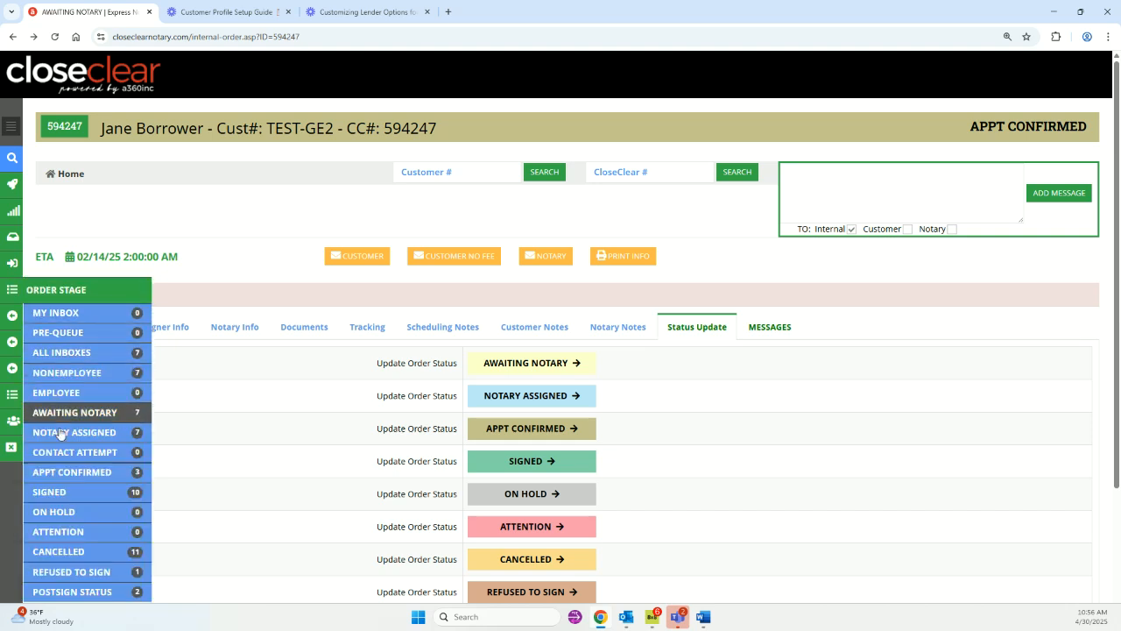
{"action": "left_click", "coordinate": [66, 488]}
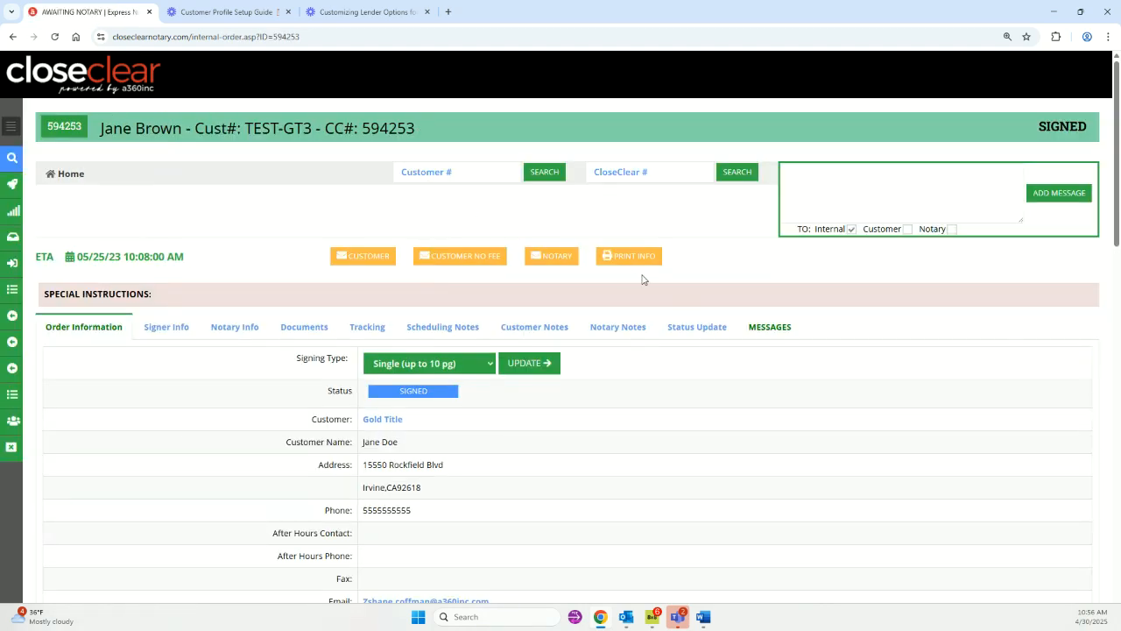
{"action": "left_click", "coordinate": [720, 337]}
{"action": "scroll", "coordinate": [714, 359], "scroll_direction": "down", "scroll_amount": 1}
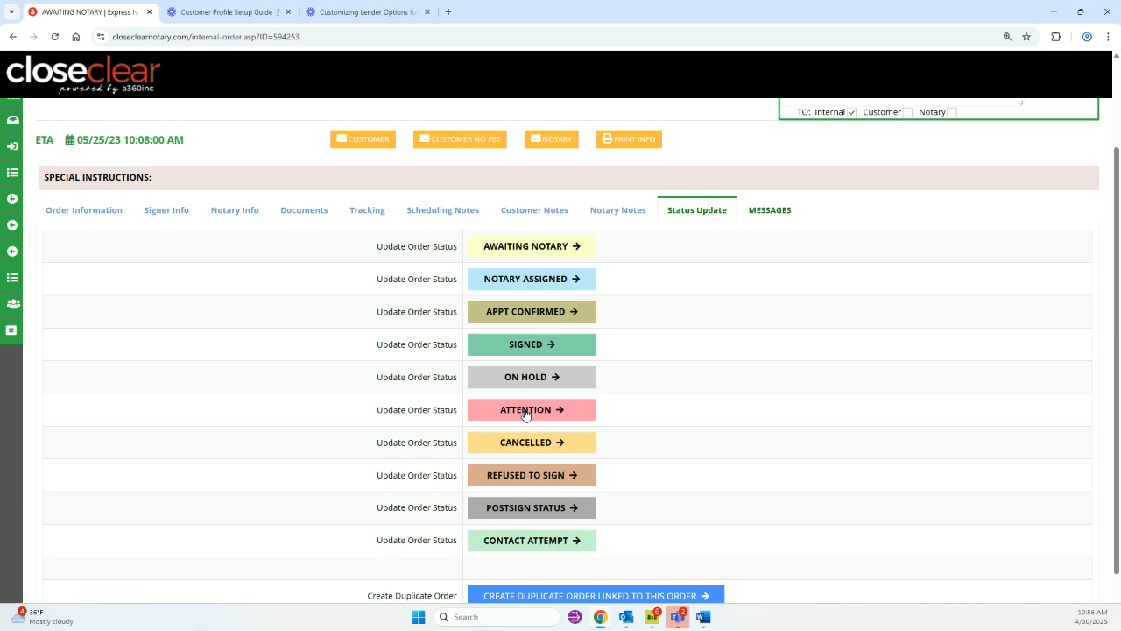
{"action": "scroll", "coordinate": [138, 320], "scroll_direction": "up", "scroll_amount": 2}
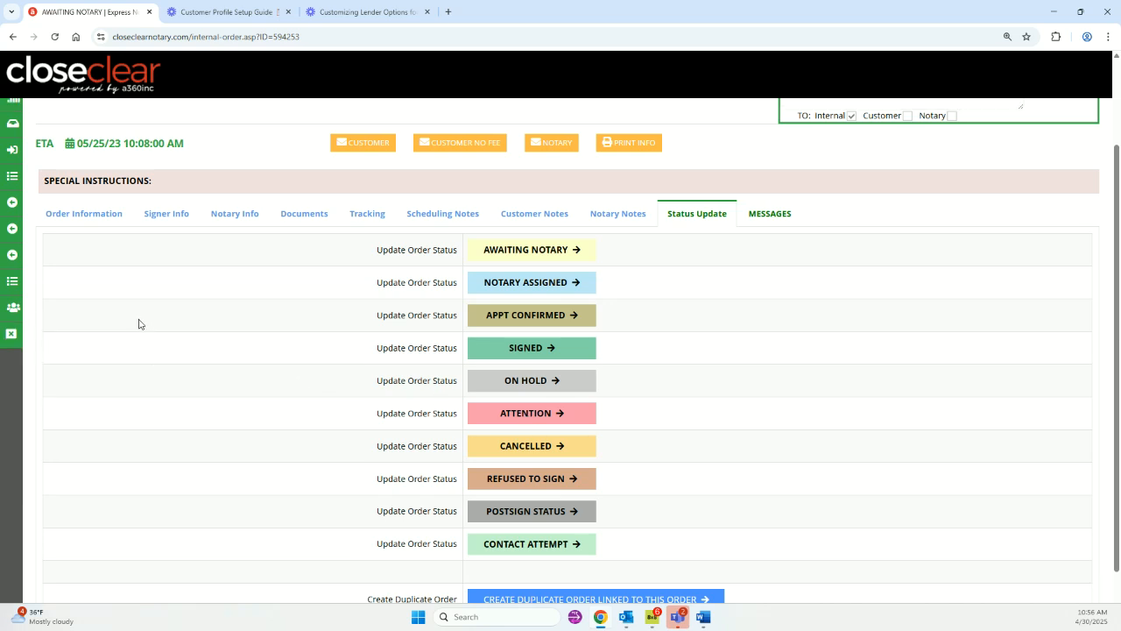
Scroll through all the status buttons, then go back to its Order Information showing Signed.
{"action": "mouse_move", "coordinate": [13, 294]}
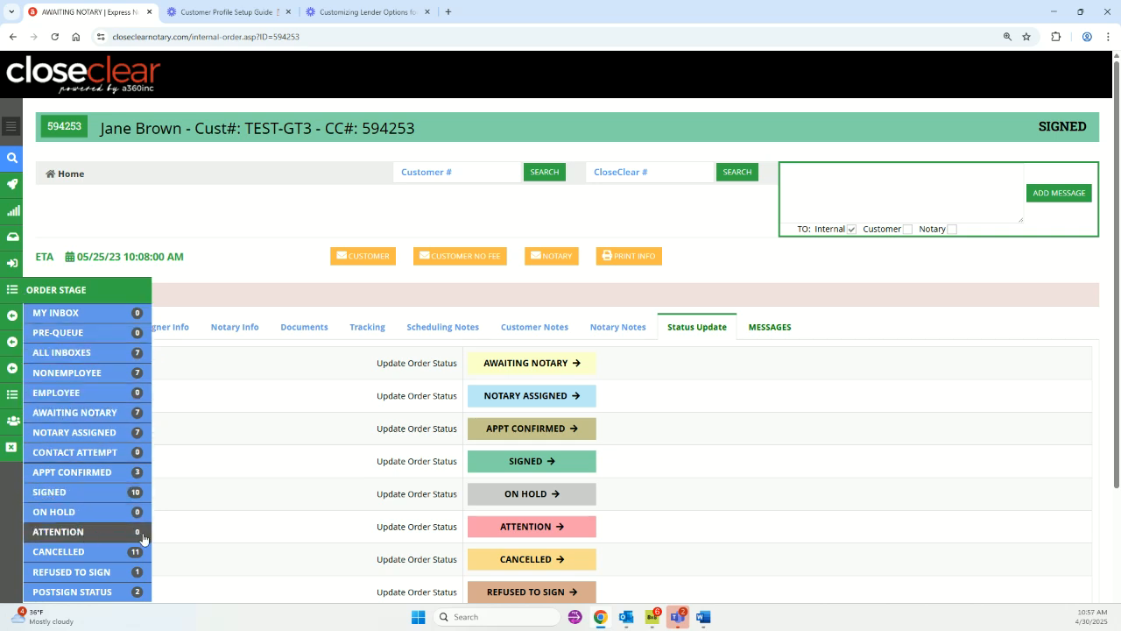
{"action": "scroll", "coordinate": [580, 400], "scroll_direction": "down", "scroll_amount": 2}
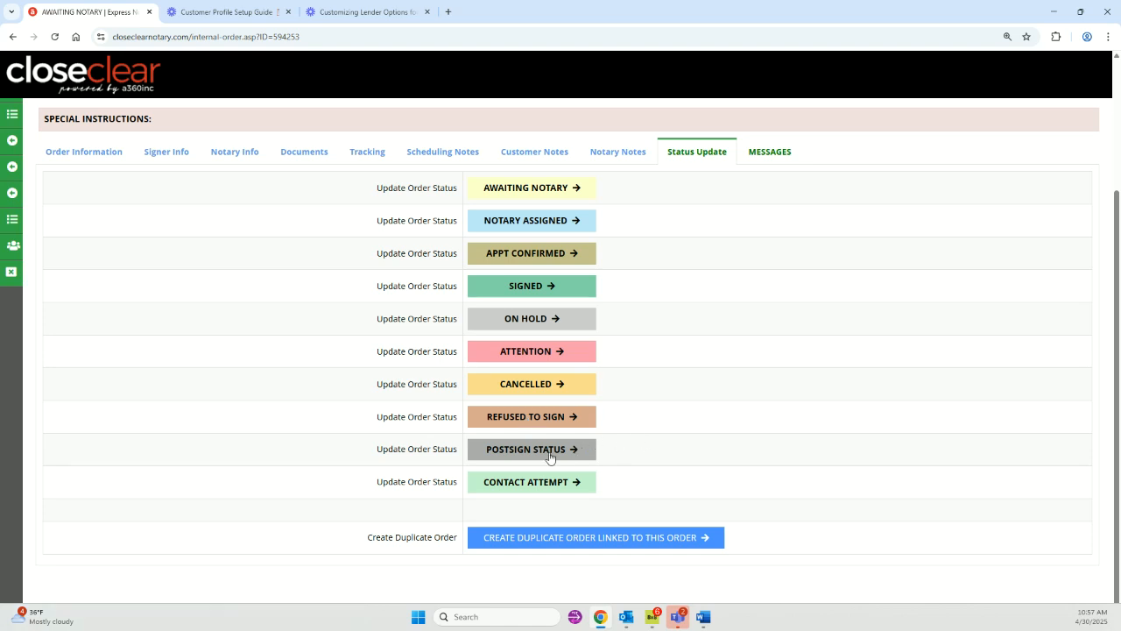
{"action": "scroll", "coordinate": [491, 448], "scroll_direction": "up", "scroll_amount": 2}
{"action": "scroll", "coordinate": [496, 390], "scroll_direction": "down", "scroll_amount": 2}
{"action": "scroll", "coordinate": [661, 386], "scroll_direction": "up", "scroll_amount": 3}
{"action": "scroll", "coordinate": [661, 386], "scroll_direction": "down", "scroll_amount": 3}
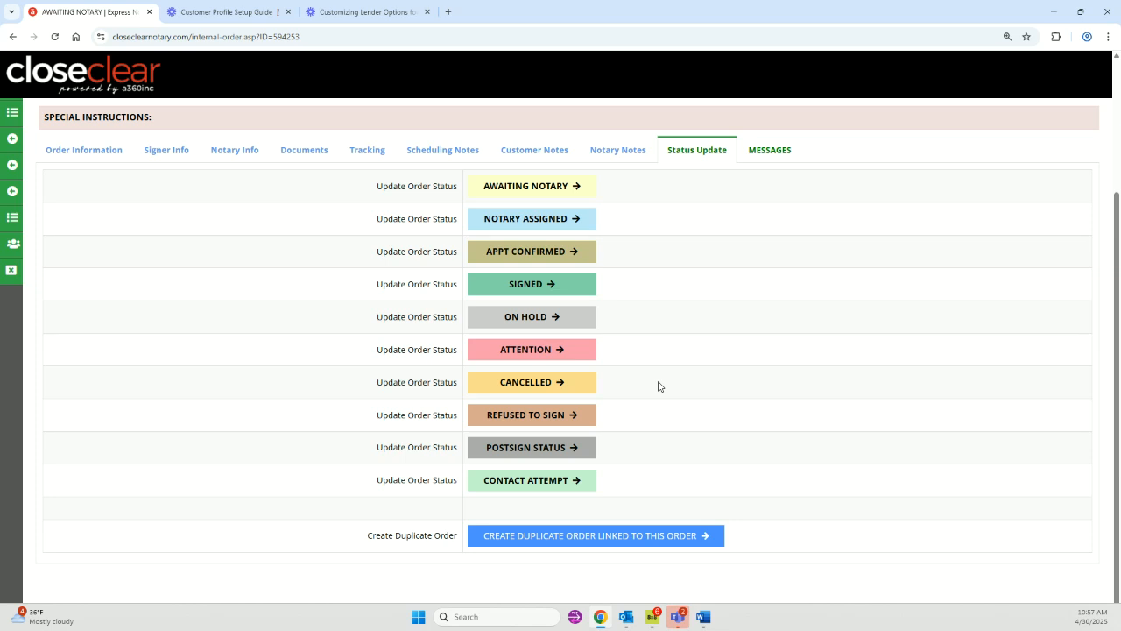
{"action": "scroll", "coordinate": [523, 446], "scroll_direction": "up", "scroll_amount": 3}
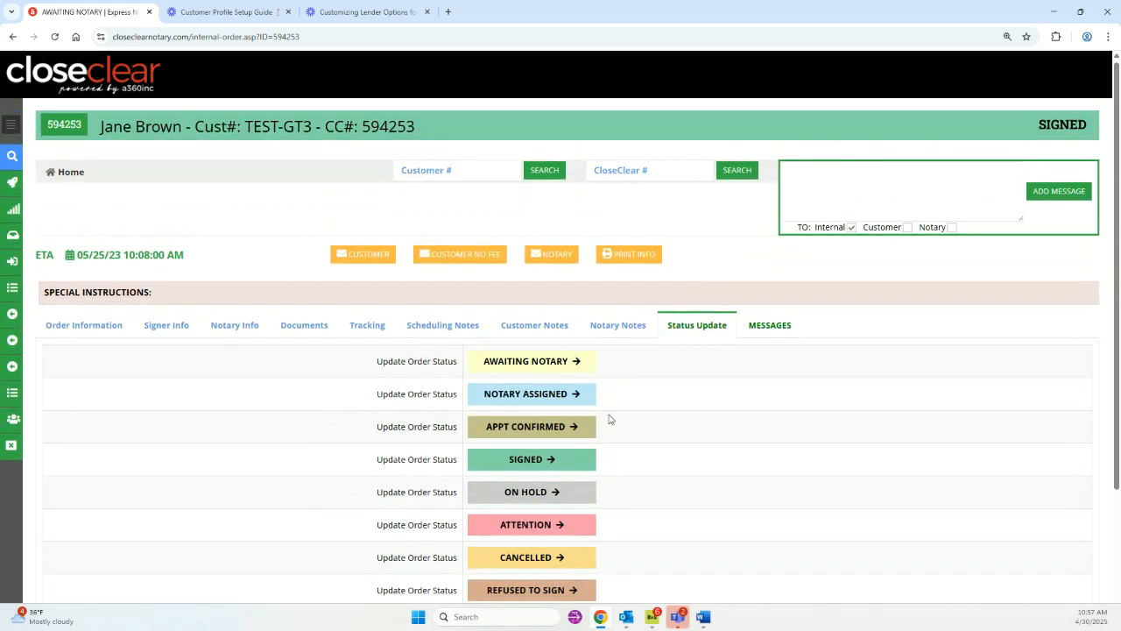
{"action": "scroll", "coordinate": [623, 412], "scroll_direction": "down", "scroll_amount": 1}
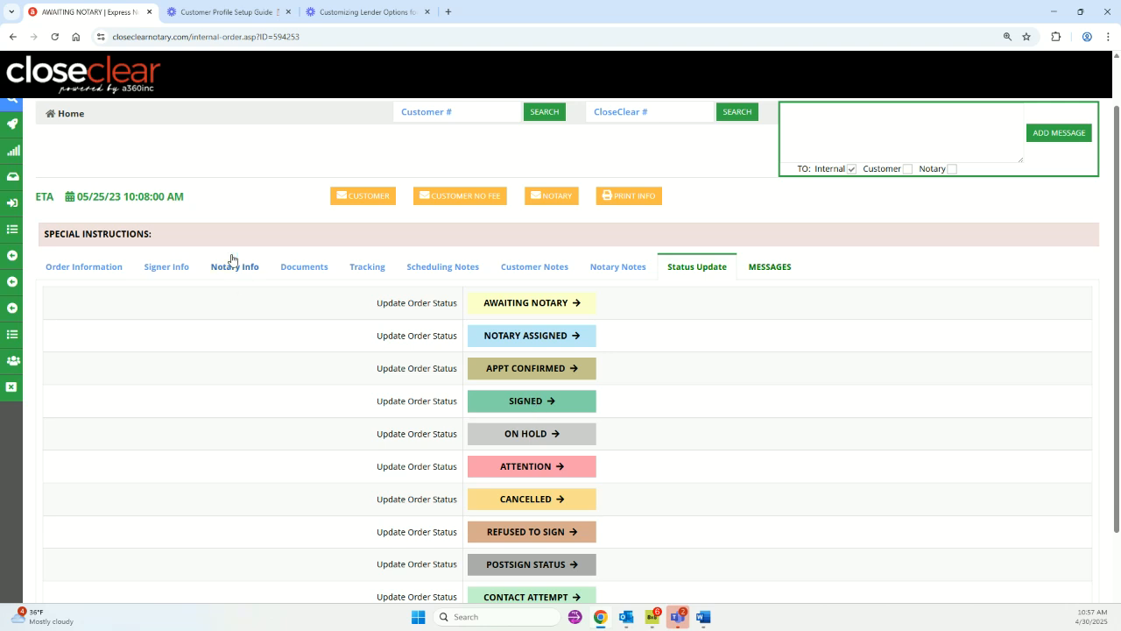
{"action": "scroll", "coordinate": [232, 258], "scroll_direction": "up", "scroll_amount": 1}
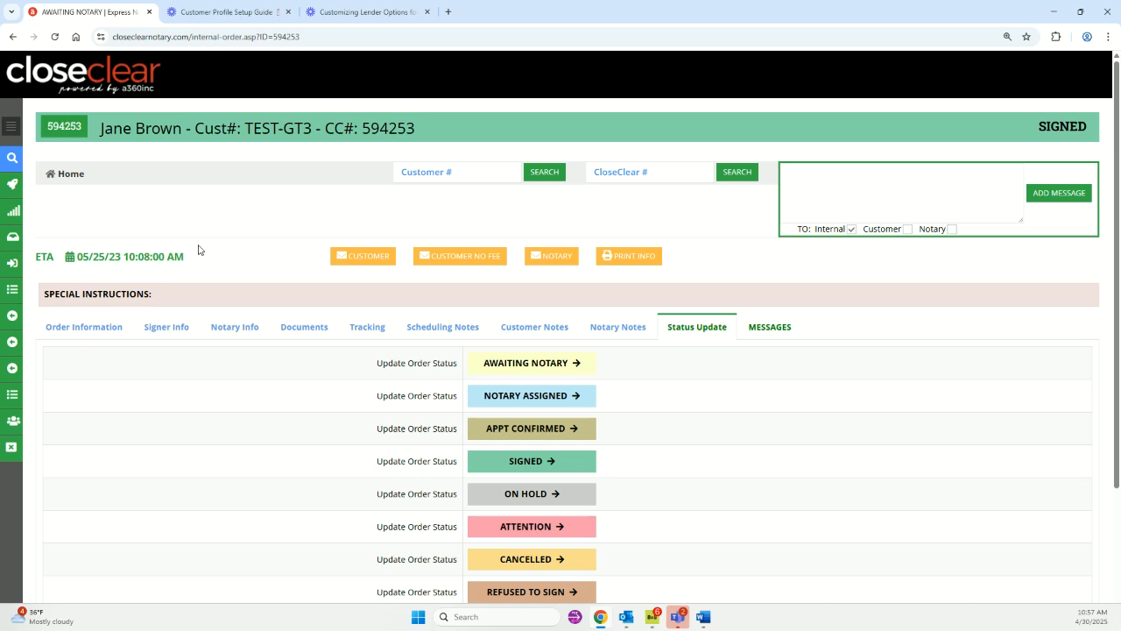
{"action": "left_click", "coordinate": [83, 327]}
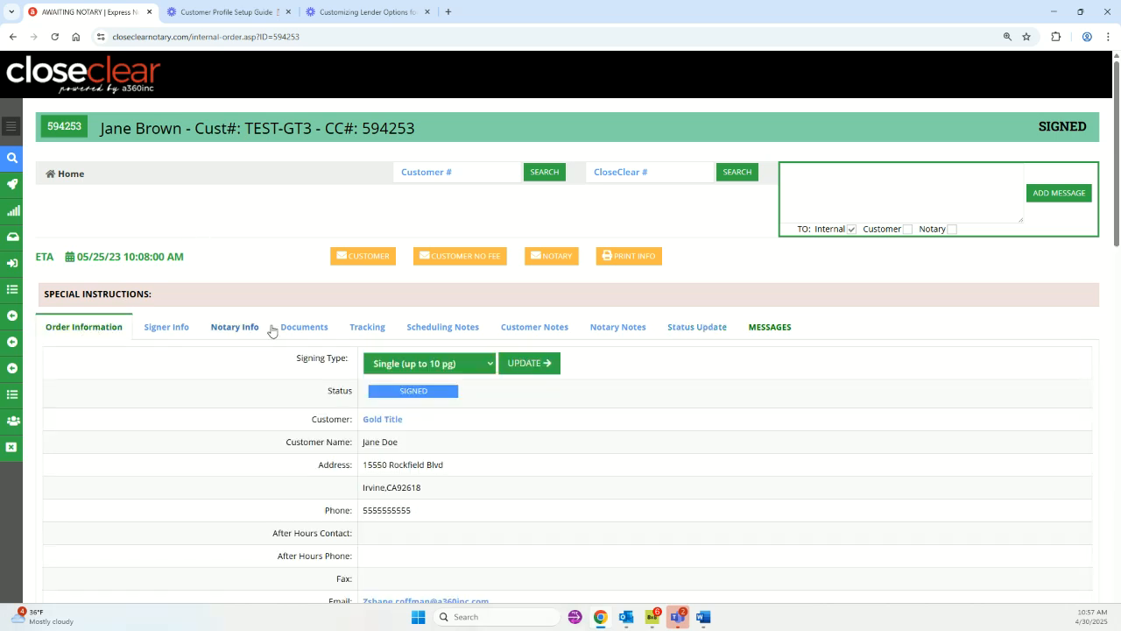